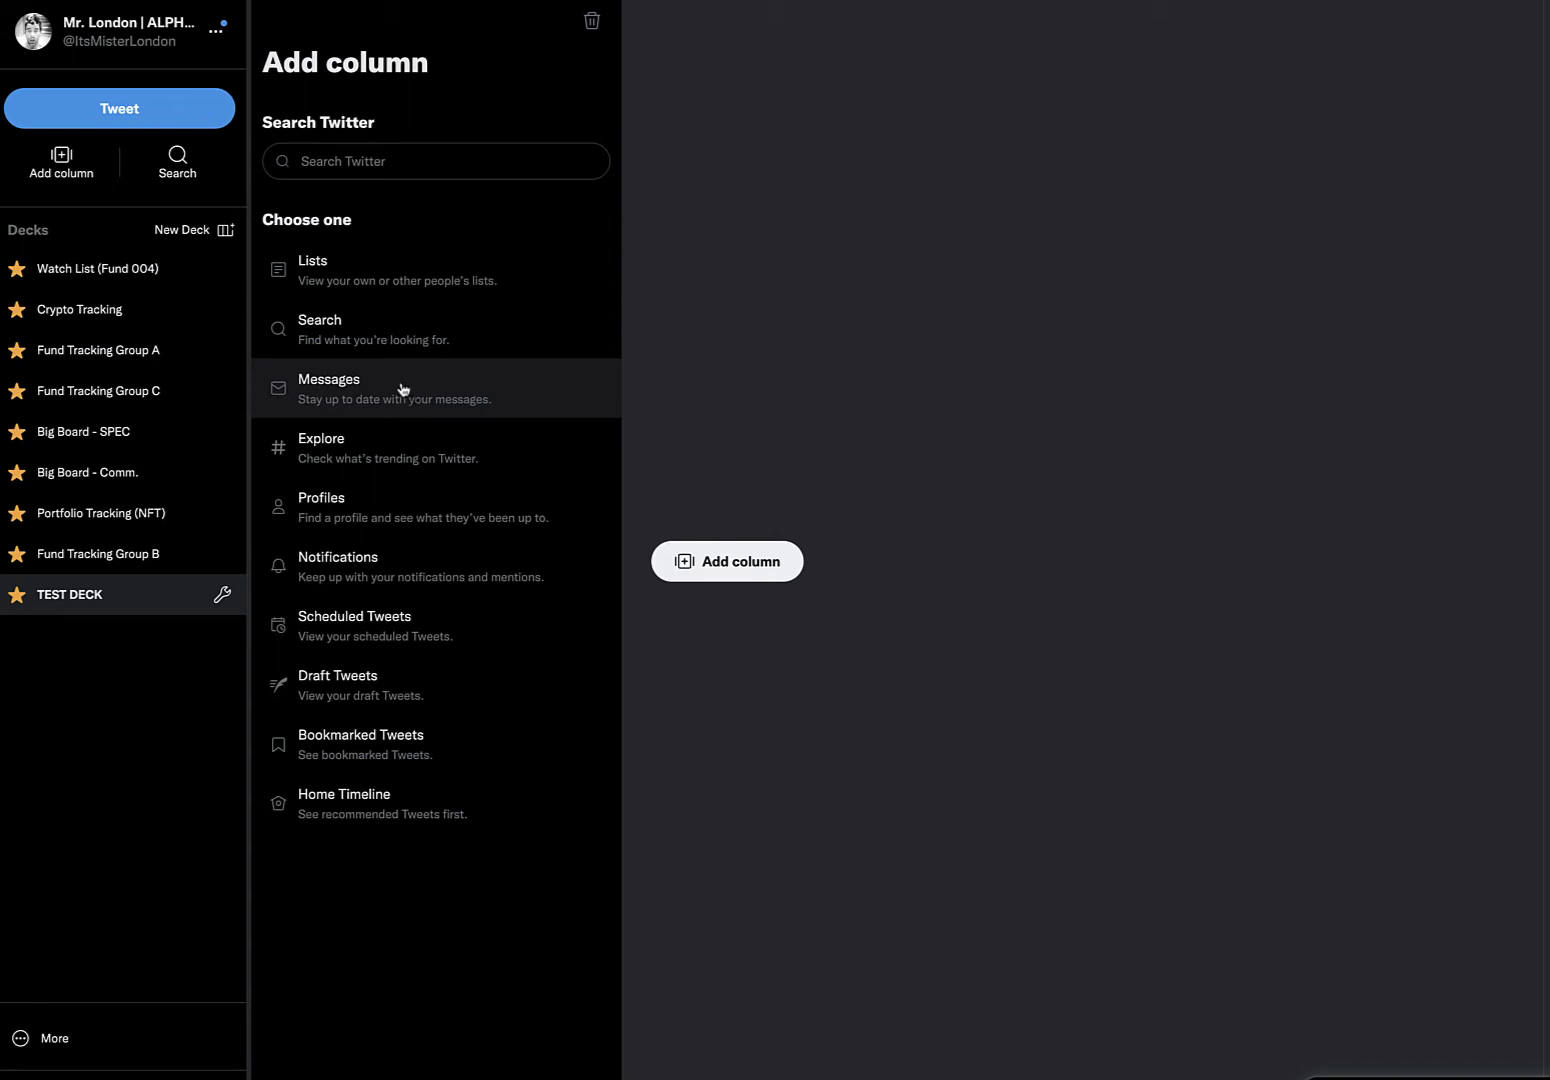
# Step: Start a search column in TEST DECK using the suggested query Goblintown
pyautogui.click(396, 337)
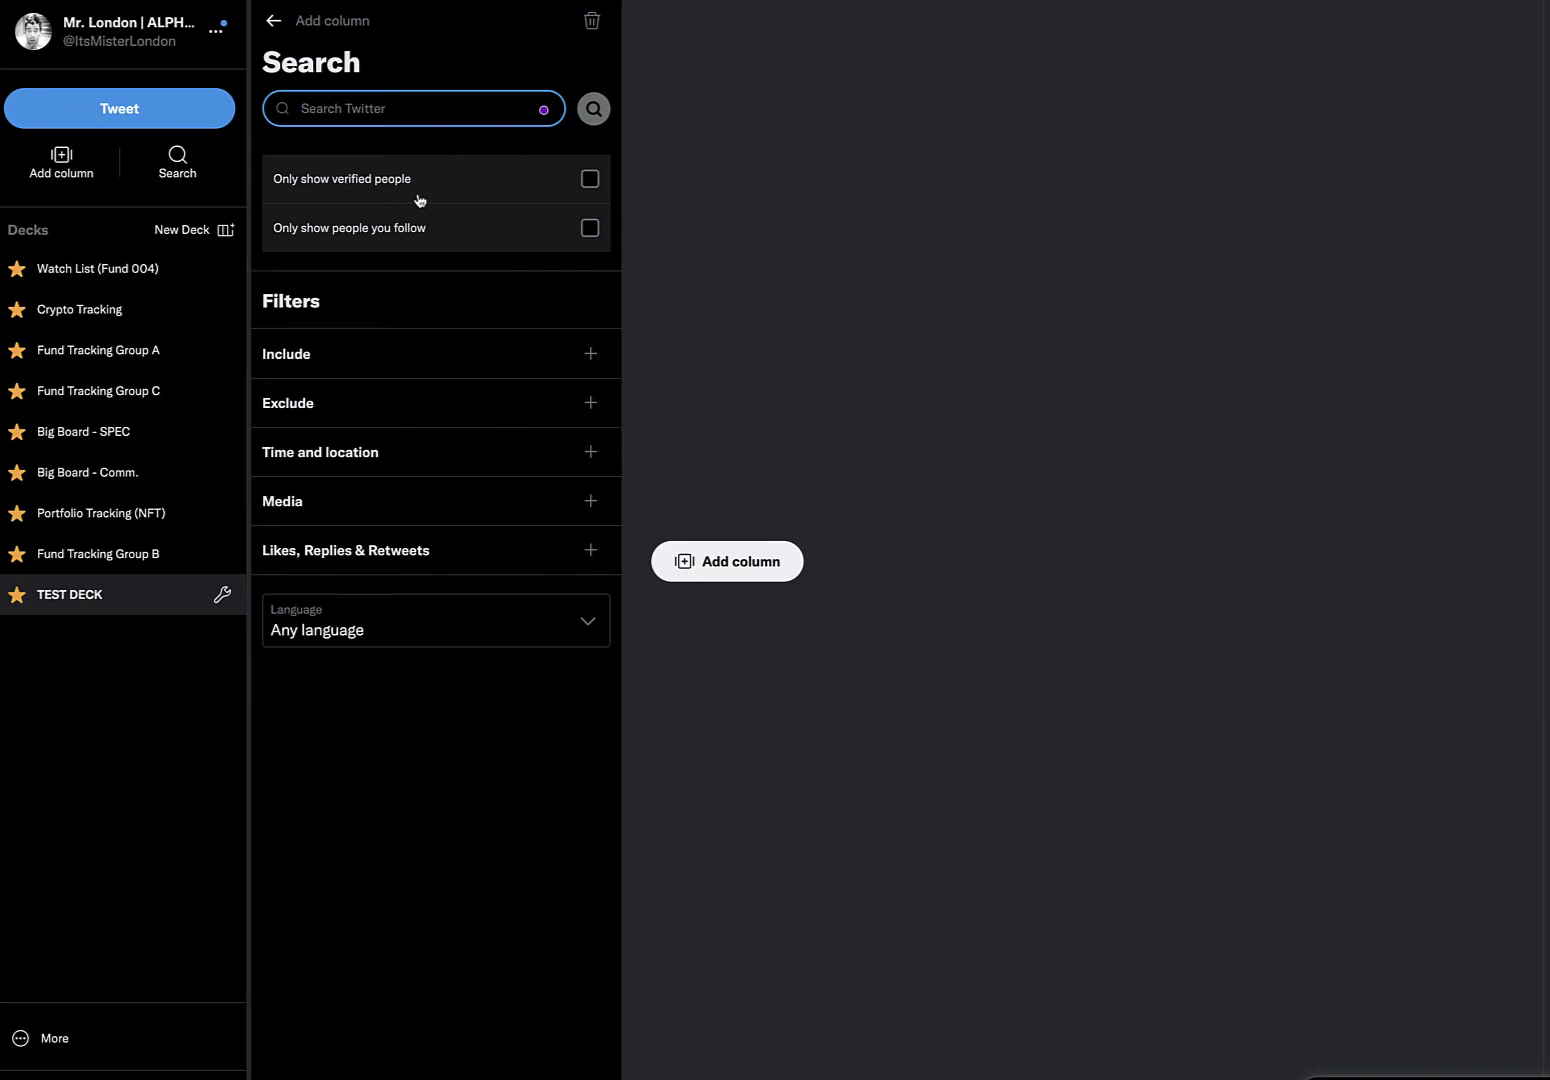
pyautogui.write('GoblinTow')
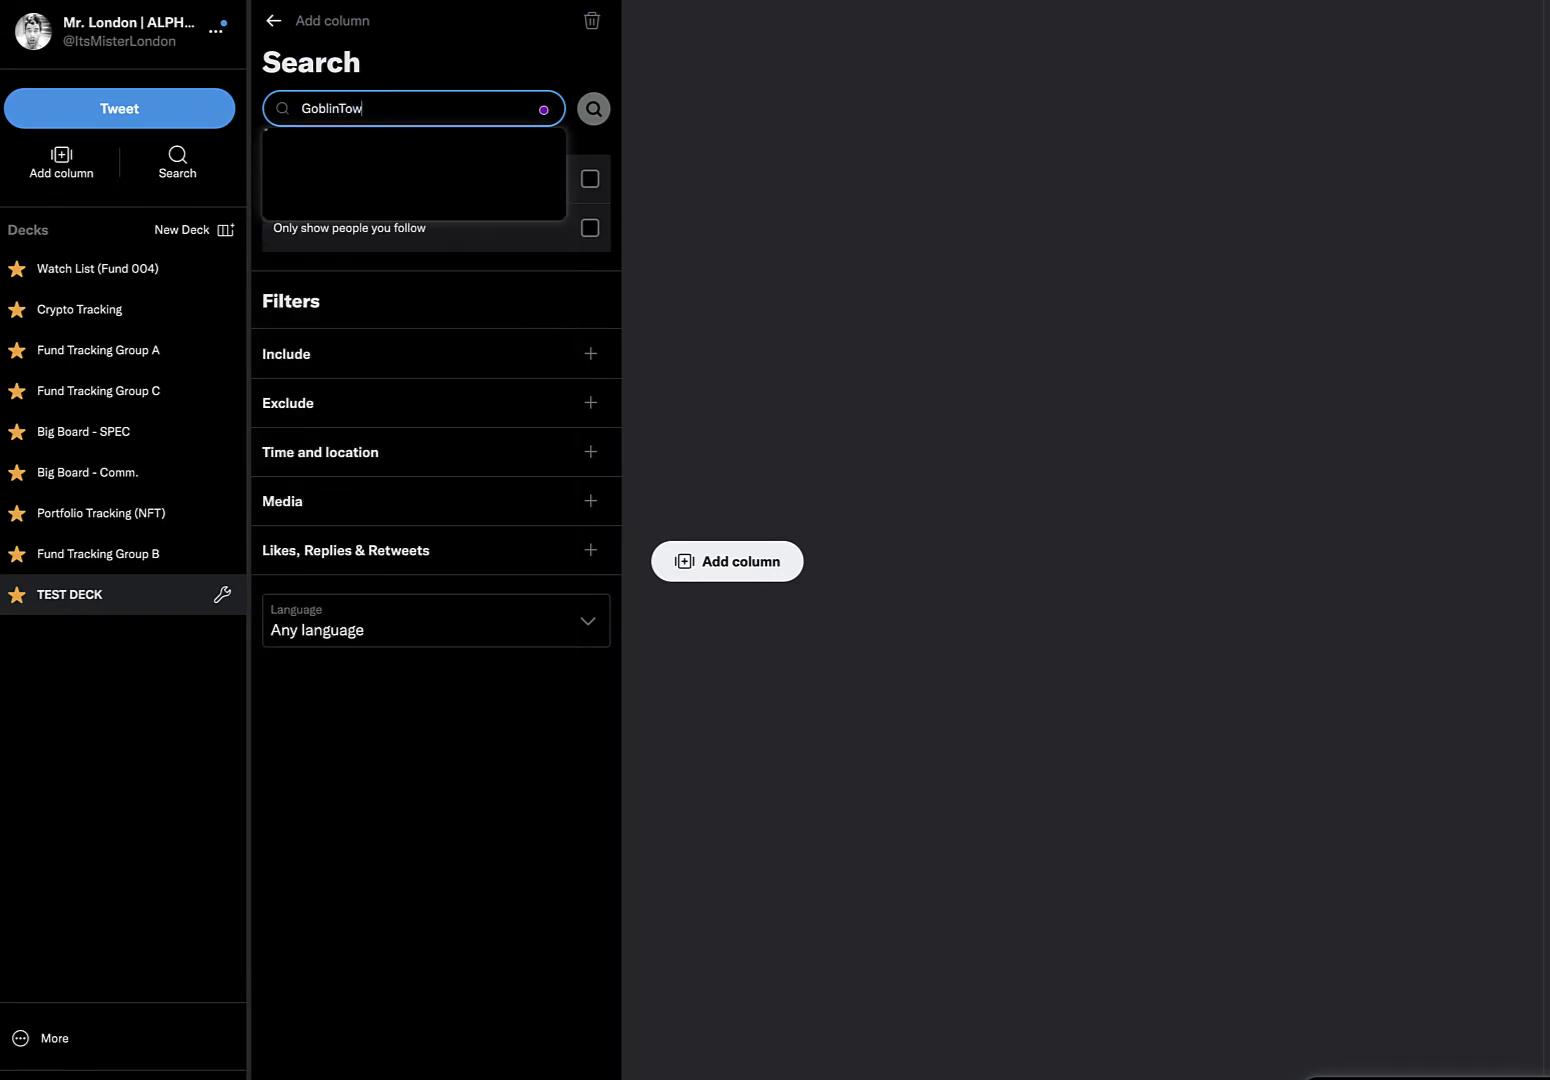
pyautogui.write('n')
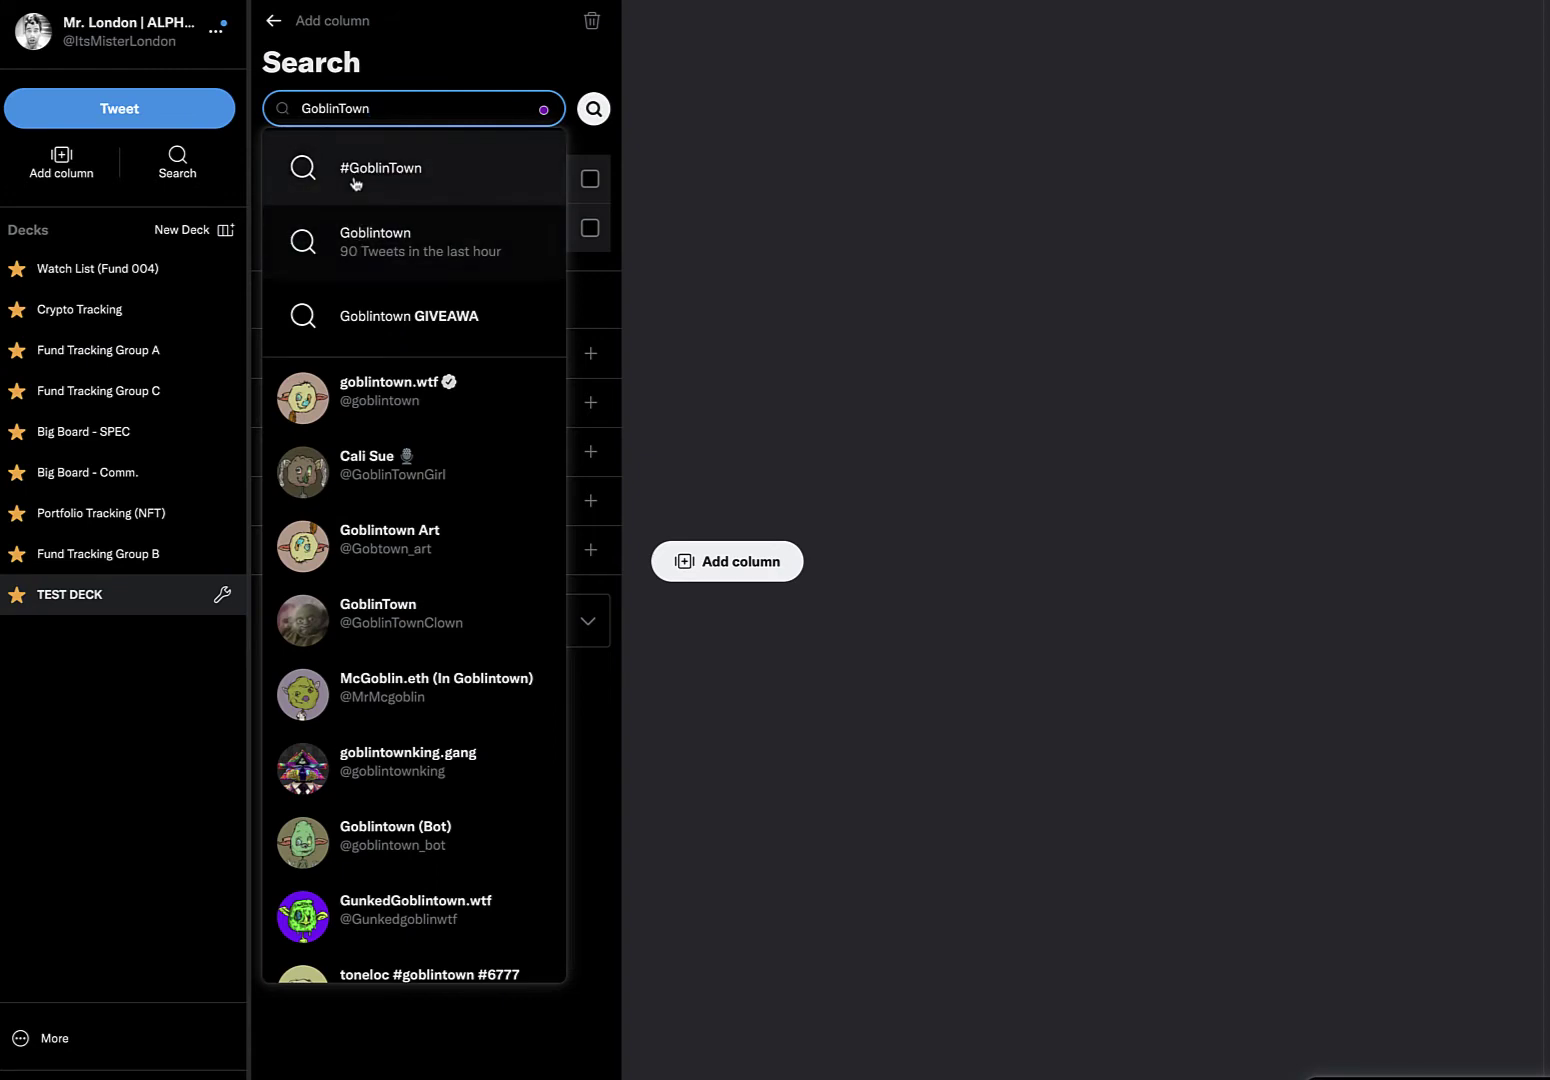
pyautogui.click(373, 240)
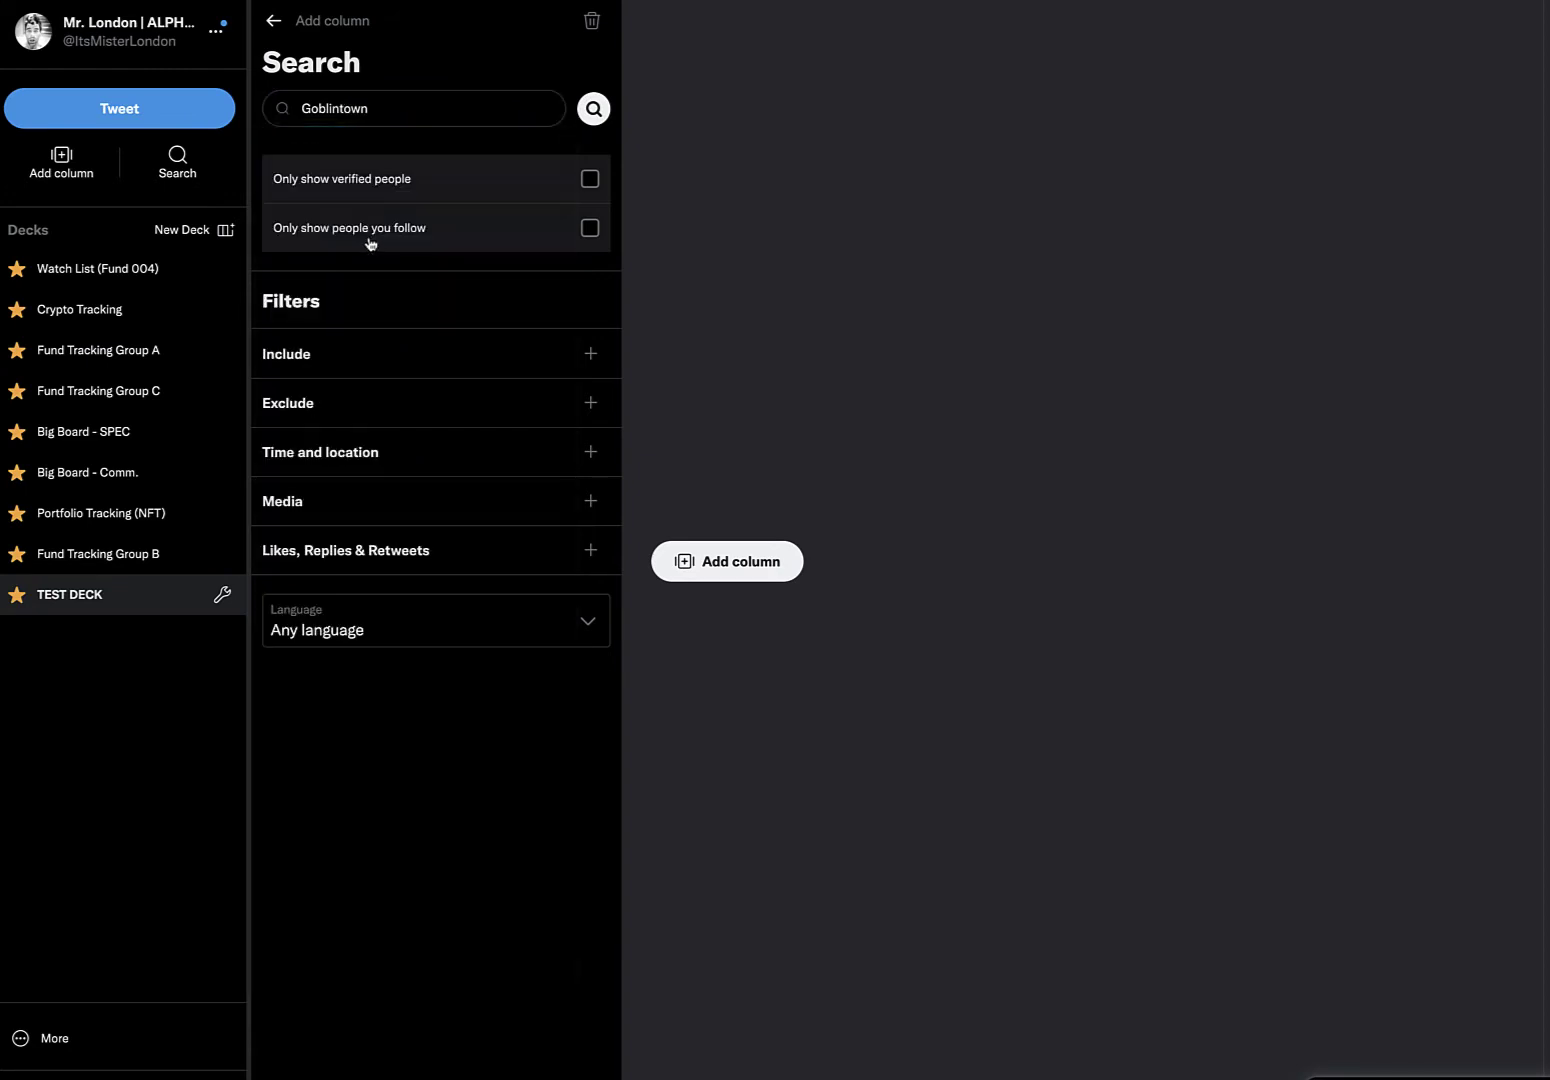
pyautogui.click(414, 108)
# Step: Enter "-giveaway -giveaways" as the excluded words in the Goblintown search filters
pyautogui.click(408, 410)
pyautogui.click(360, 358)
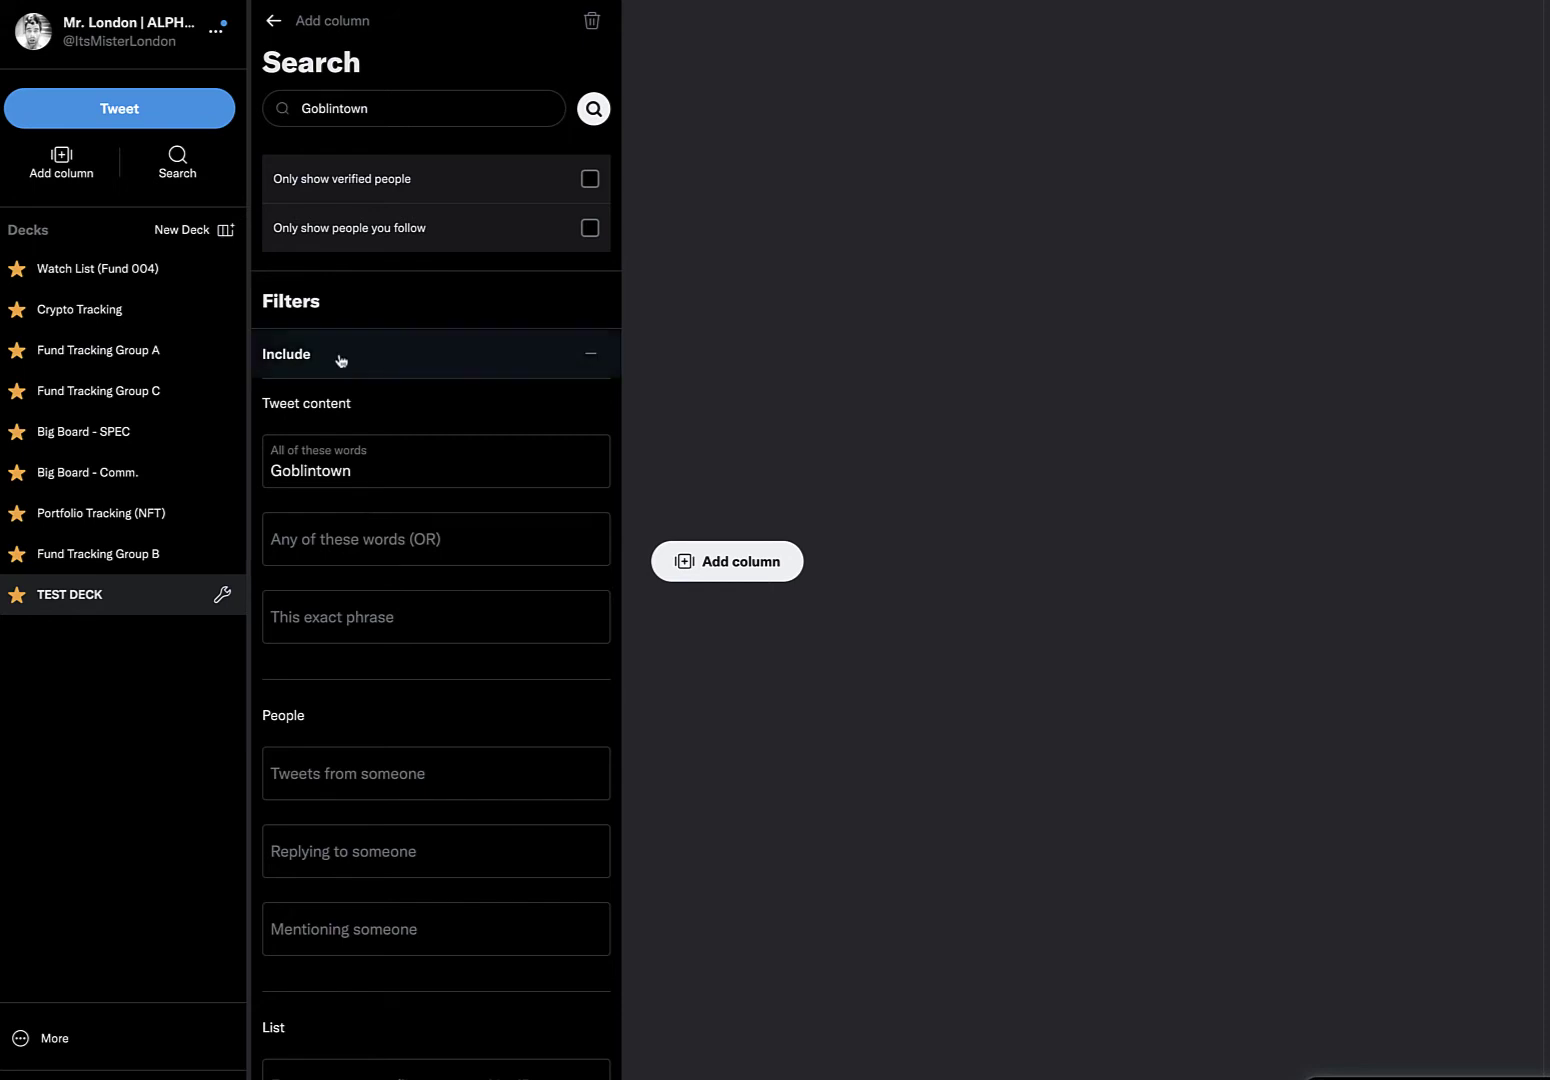
pyautogui.click(394, 366)
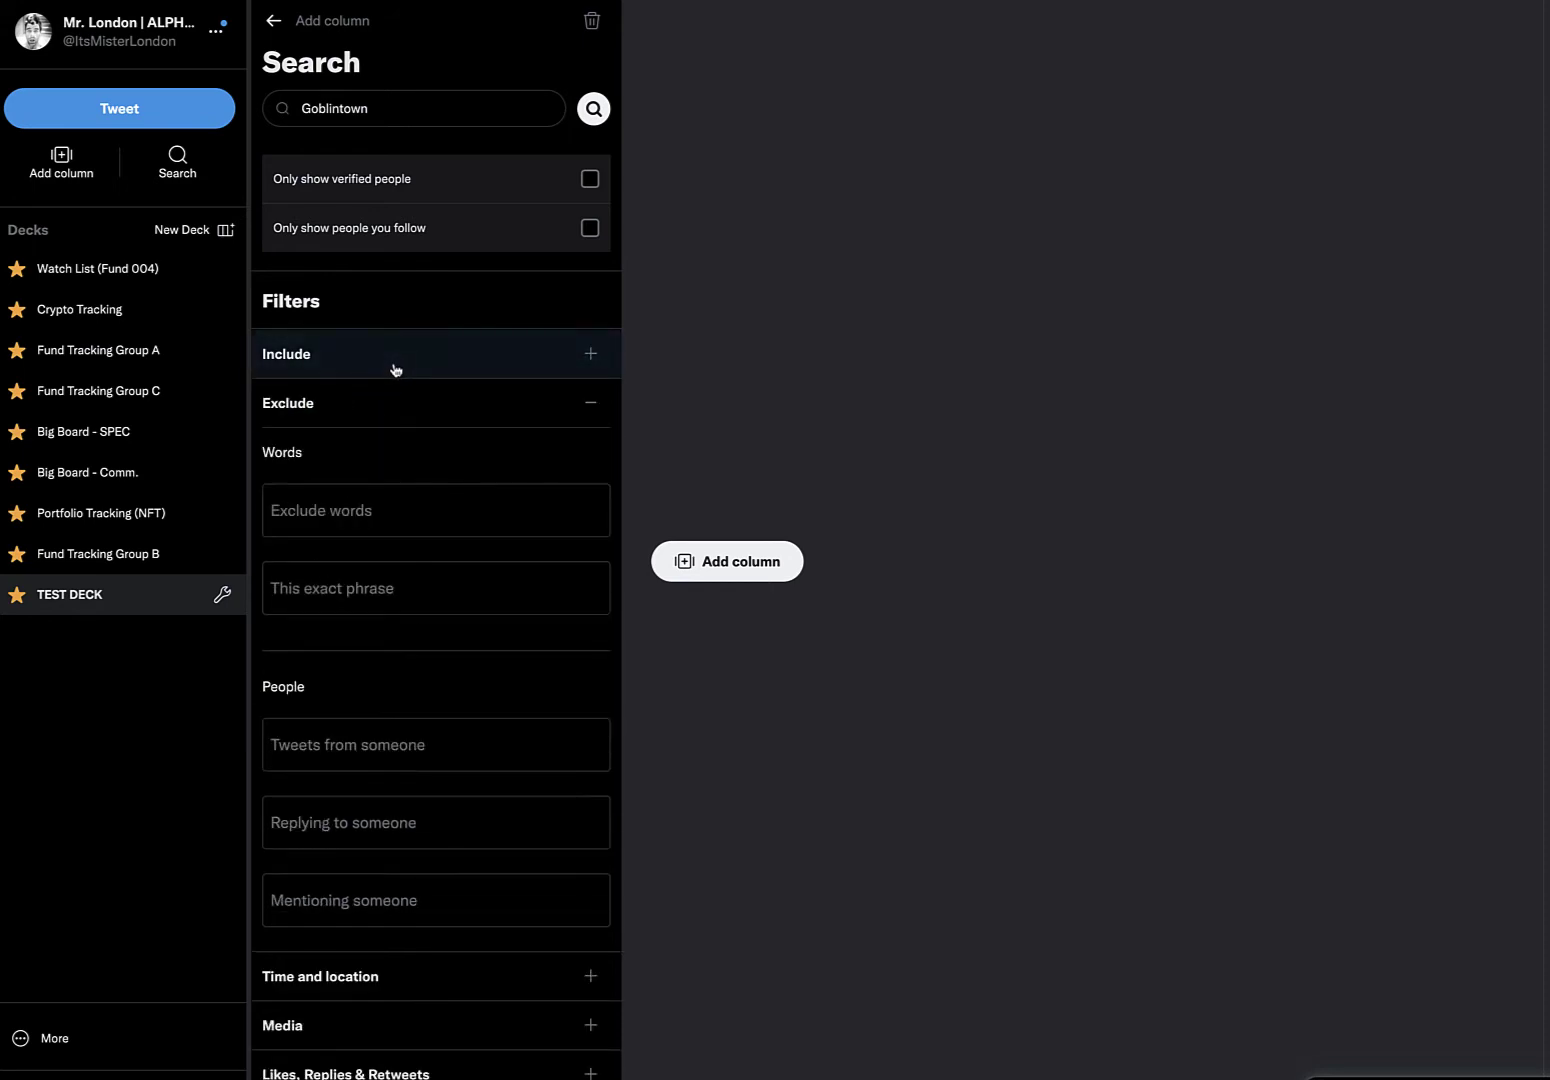
pyautogui.click(380, 513)
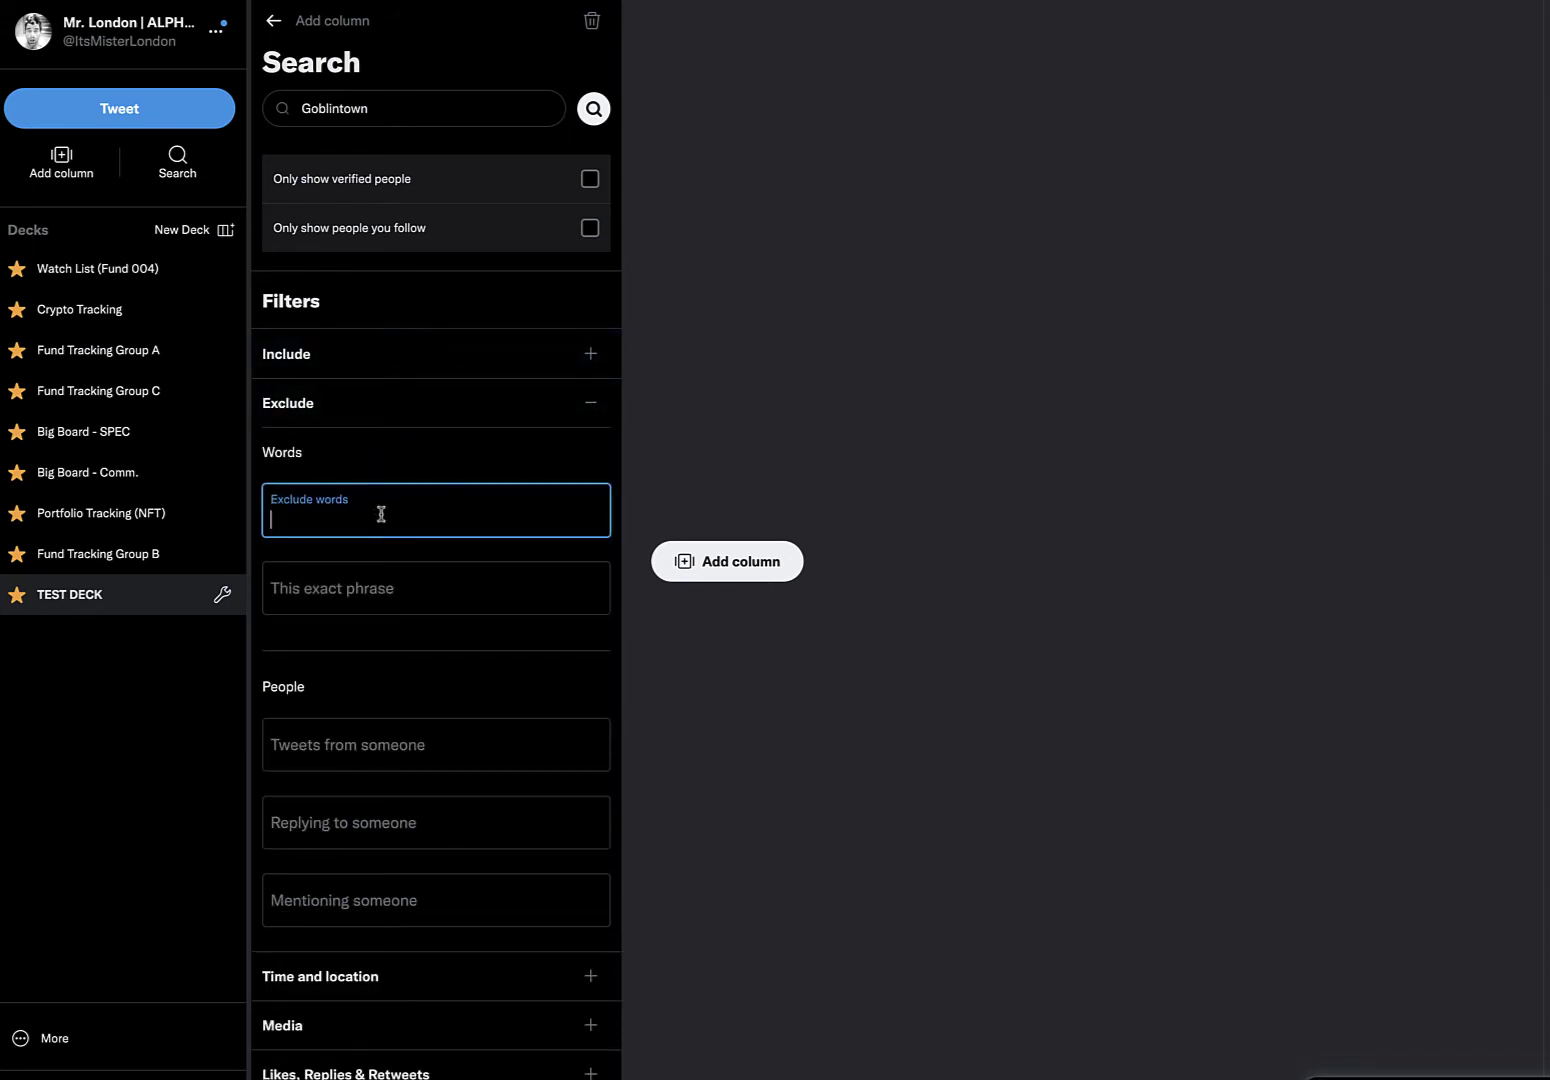
pyautogui.write('-giveaway -giv')
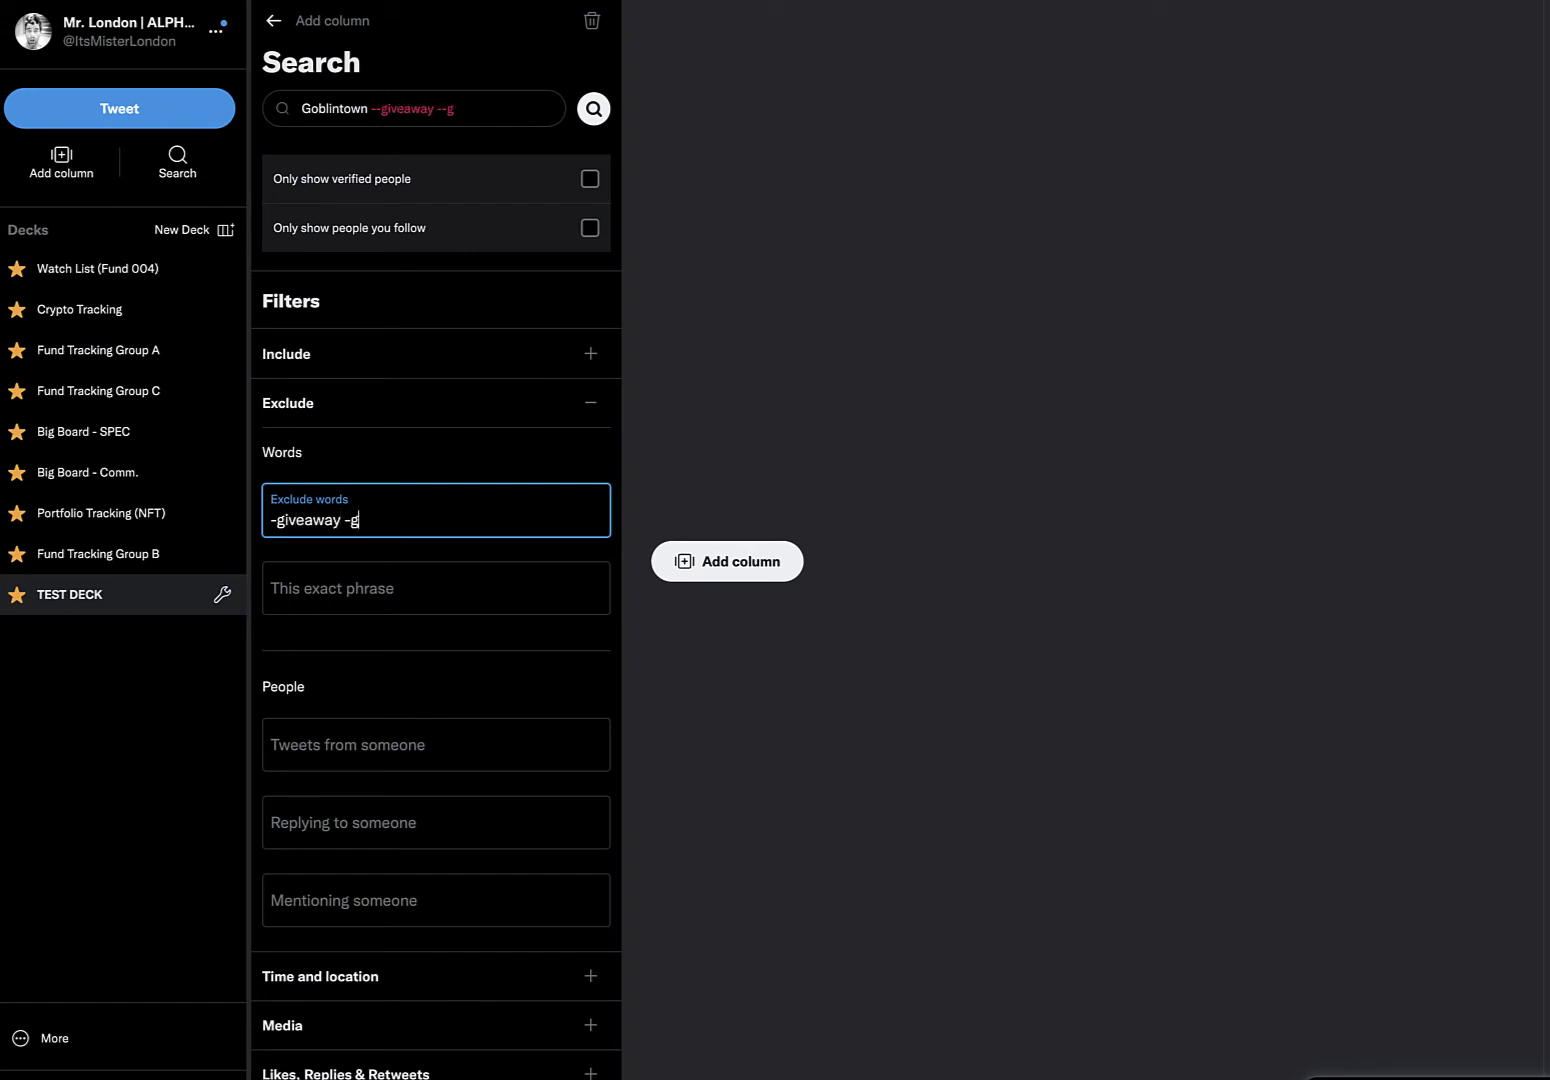
pyautogui.write('eaways')
# Step: Remove the extra minus sign before each excluded word in the Goblintown query
pyautogui.click(443, 113)
pyautogui.press('BackSpace')
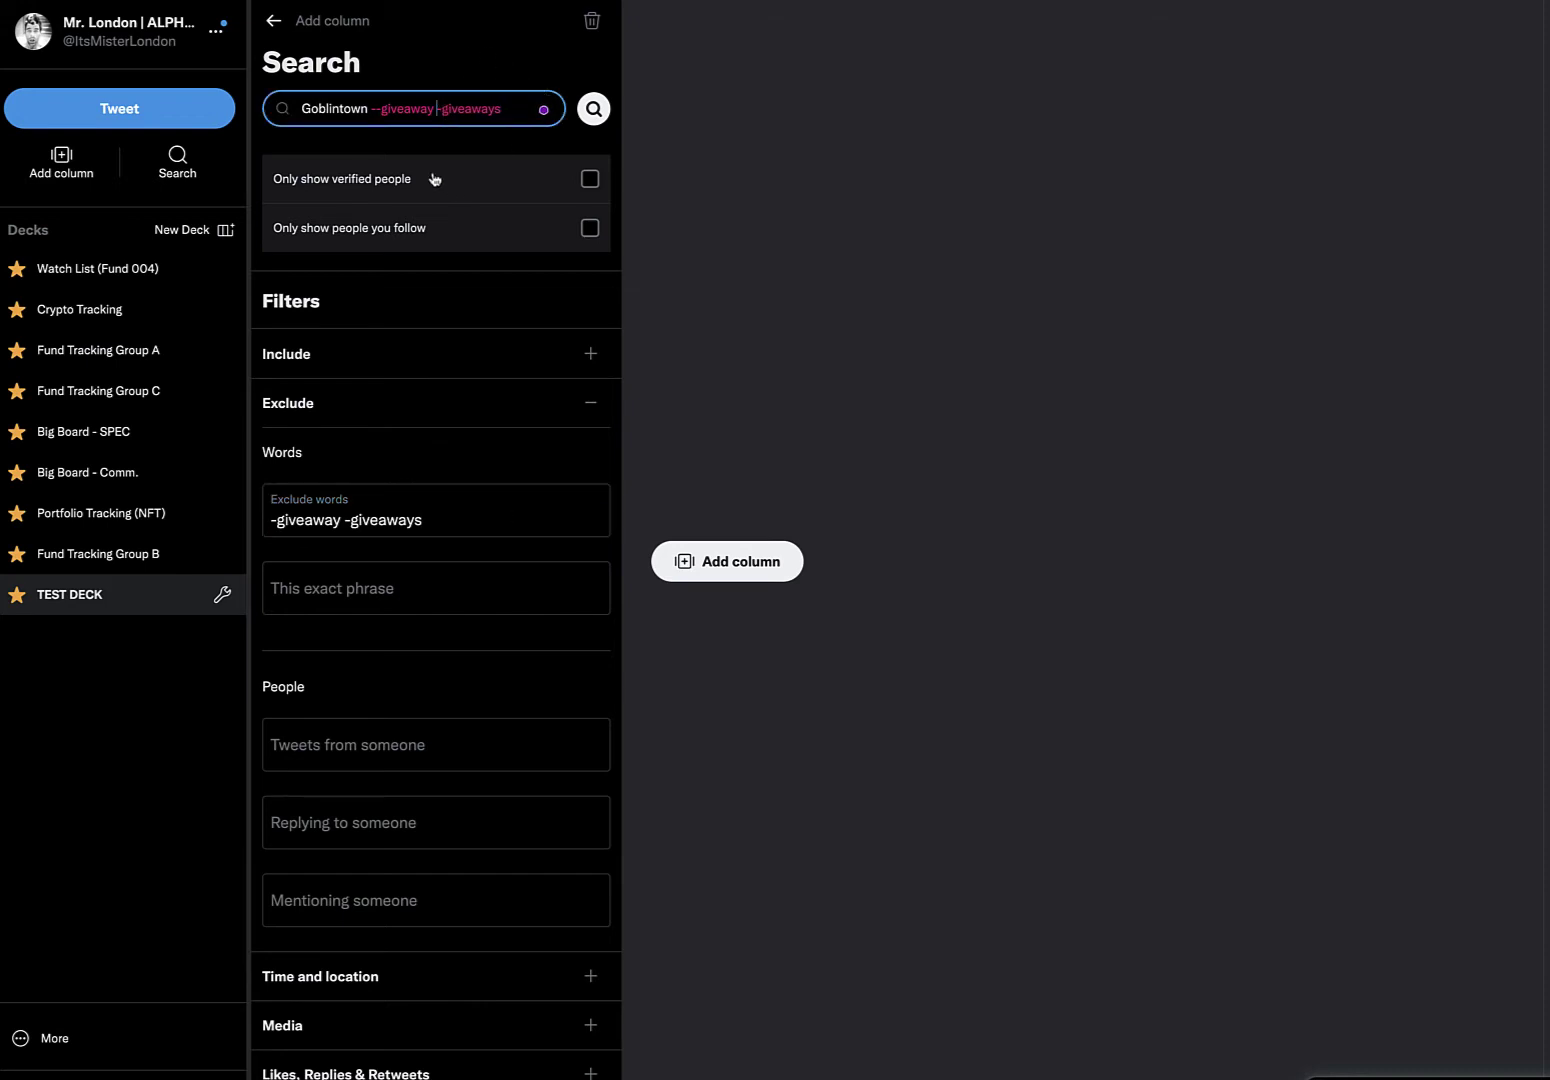
pyautogui.click(376, 108)
pyautogui.press('BackSpace')
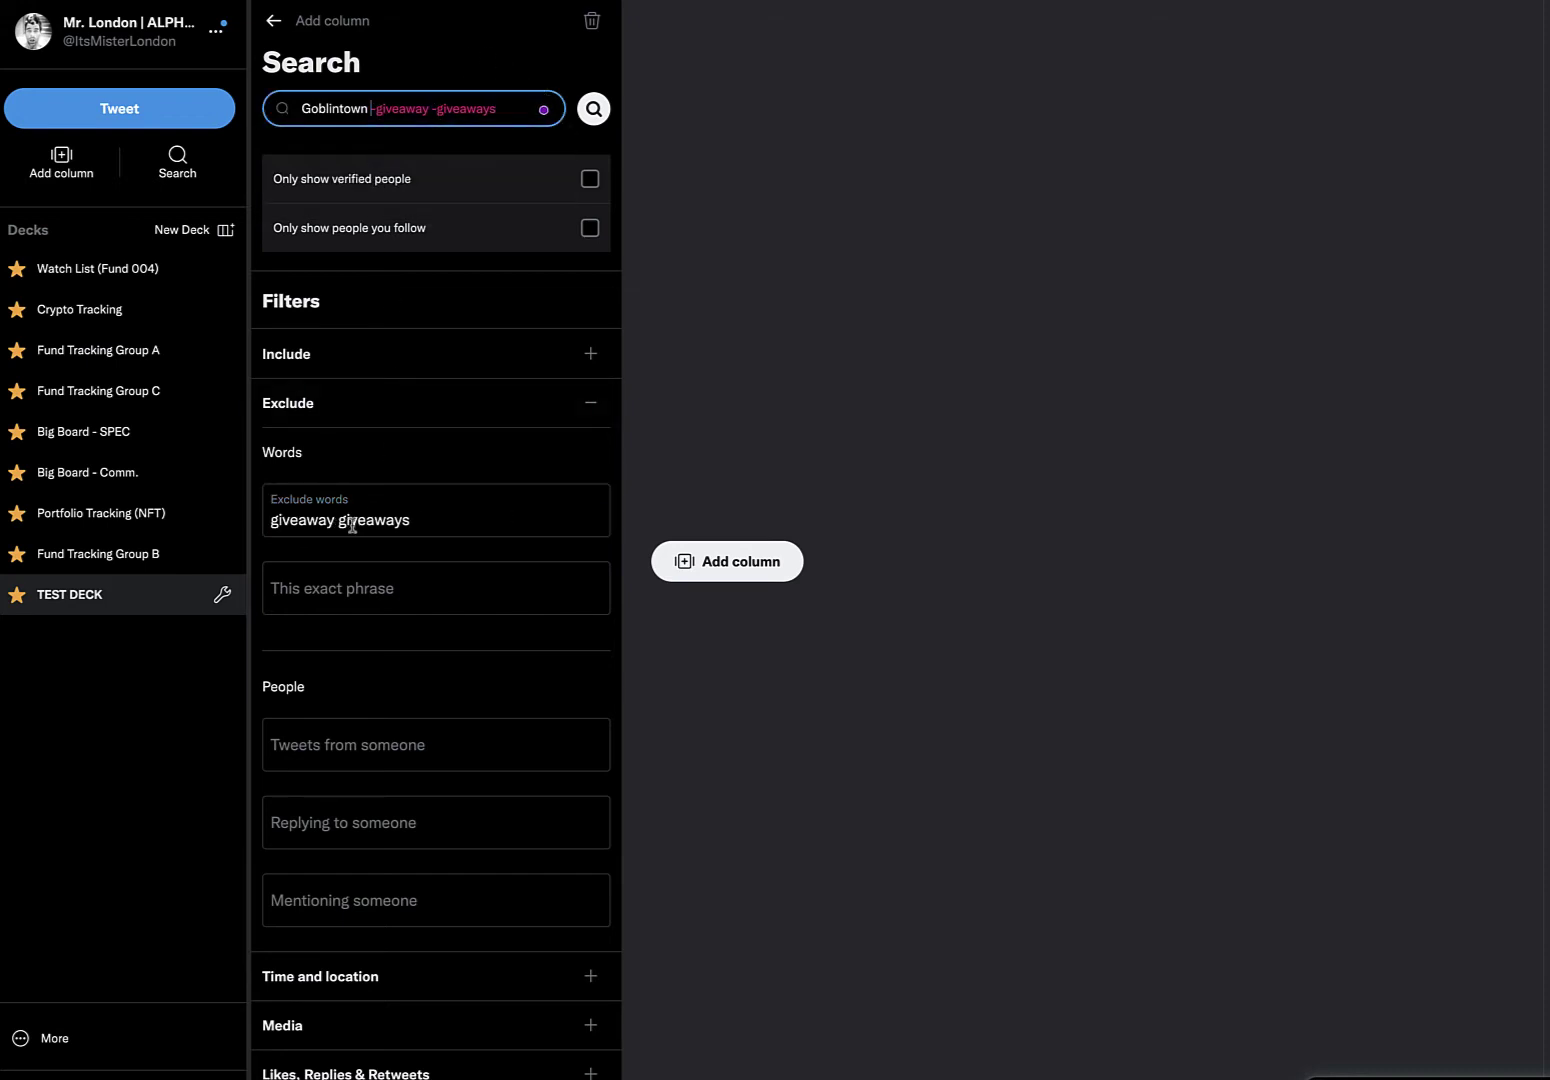
pyautogui.click(334, 513)
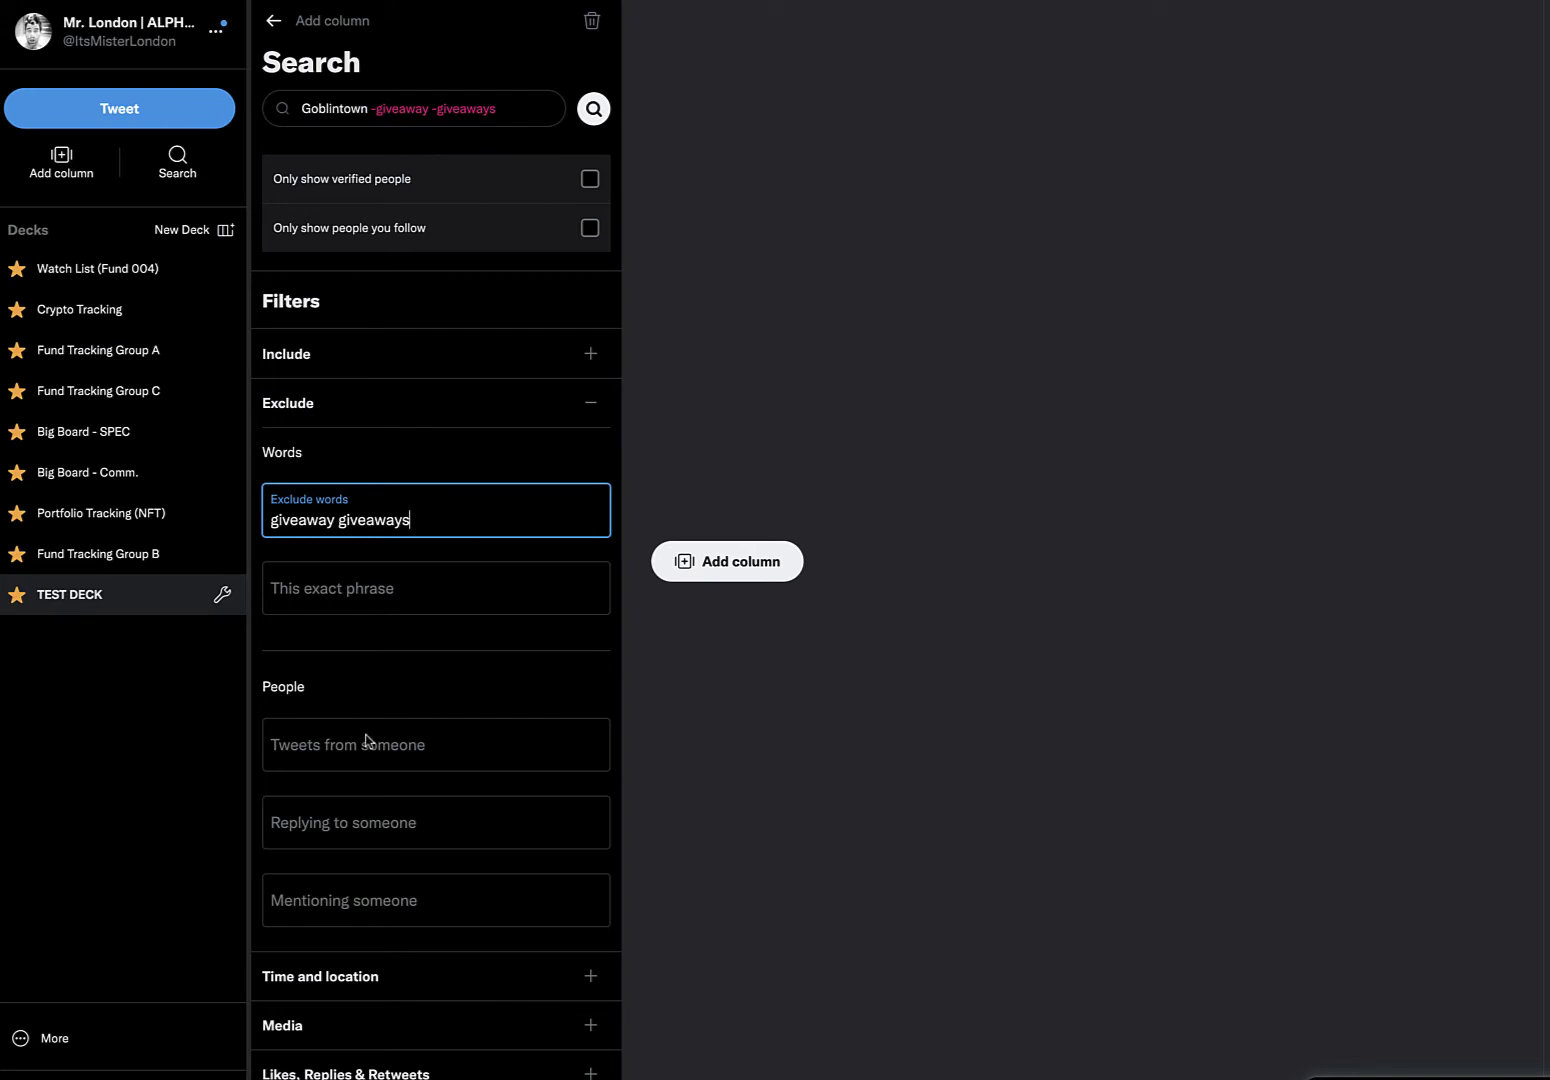
pyautogui.click(331, 599)
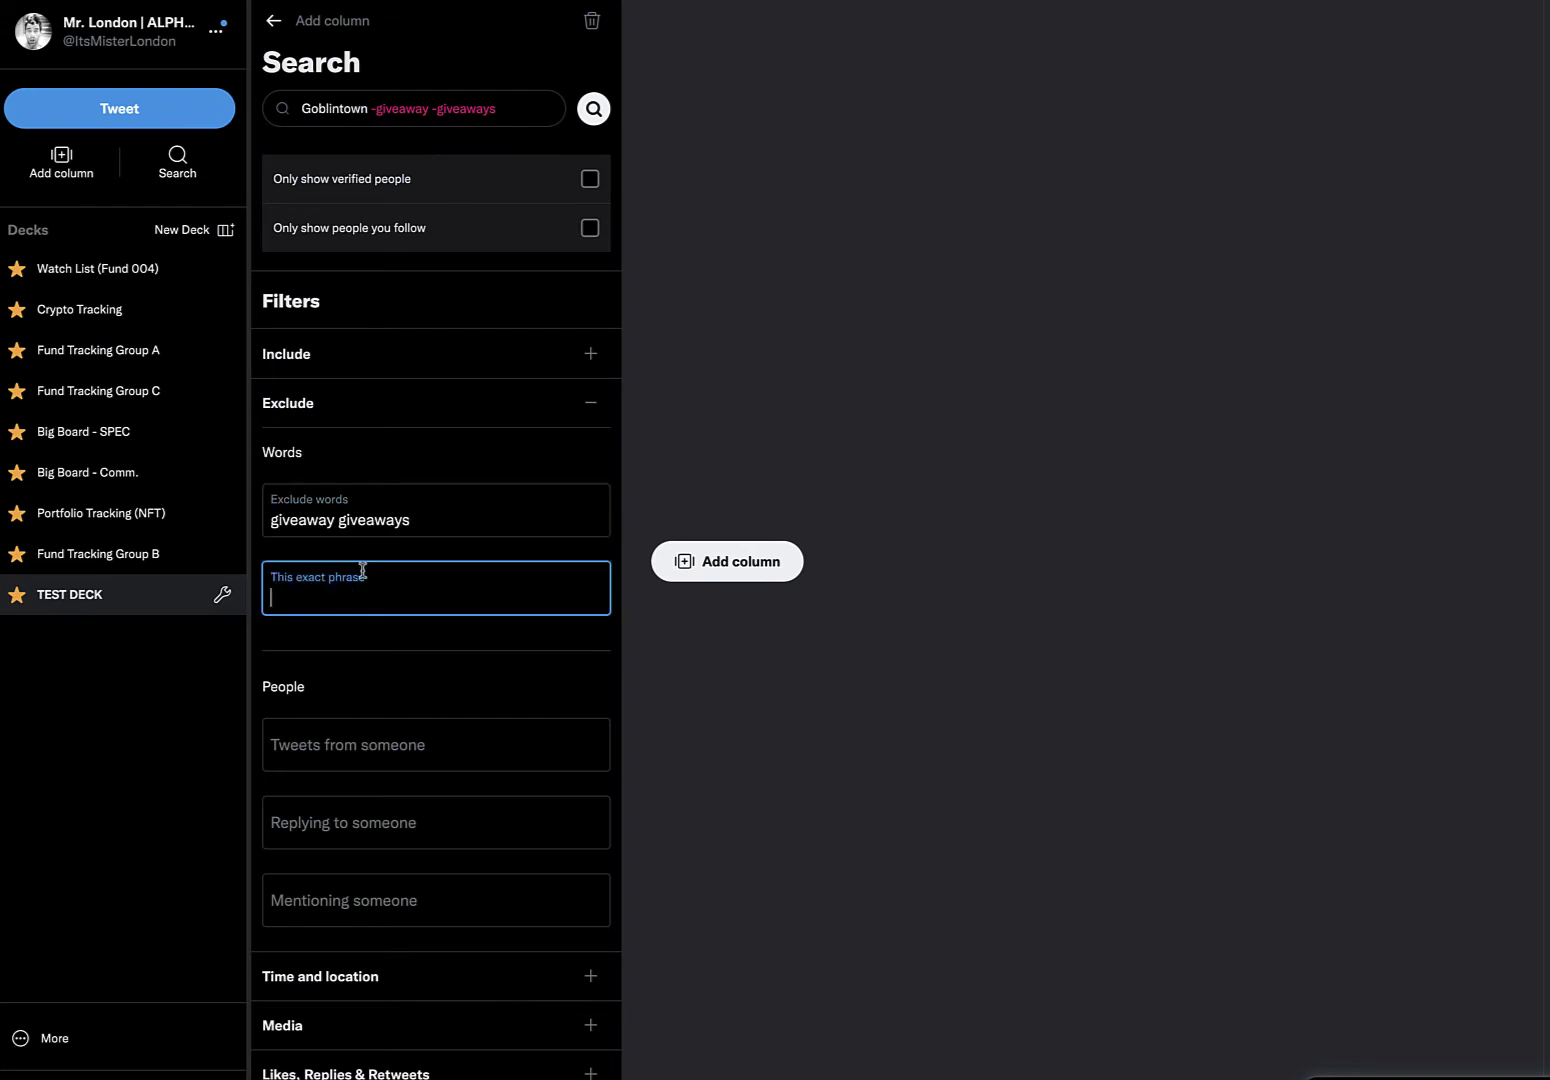
pyautogui.scroll(-1, 366, 590)
pyautogui.click(322, 678)
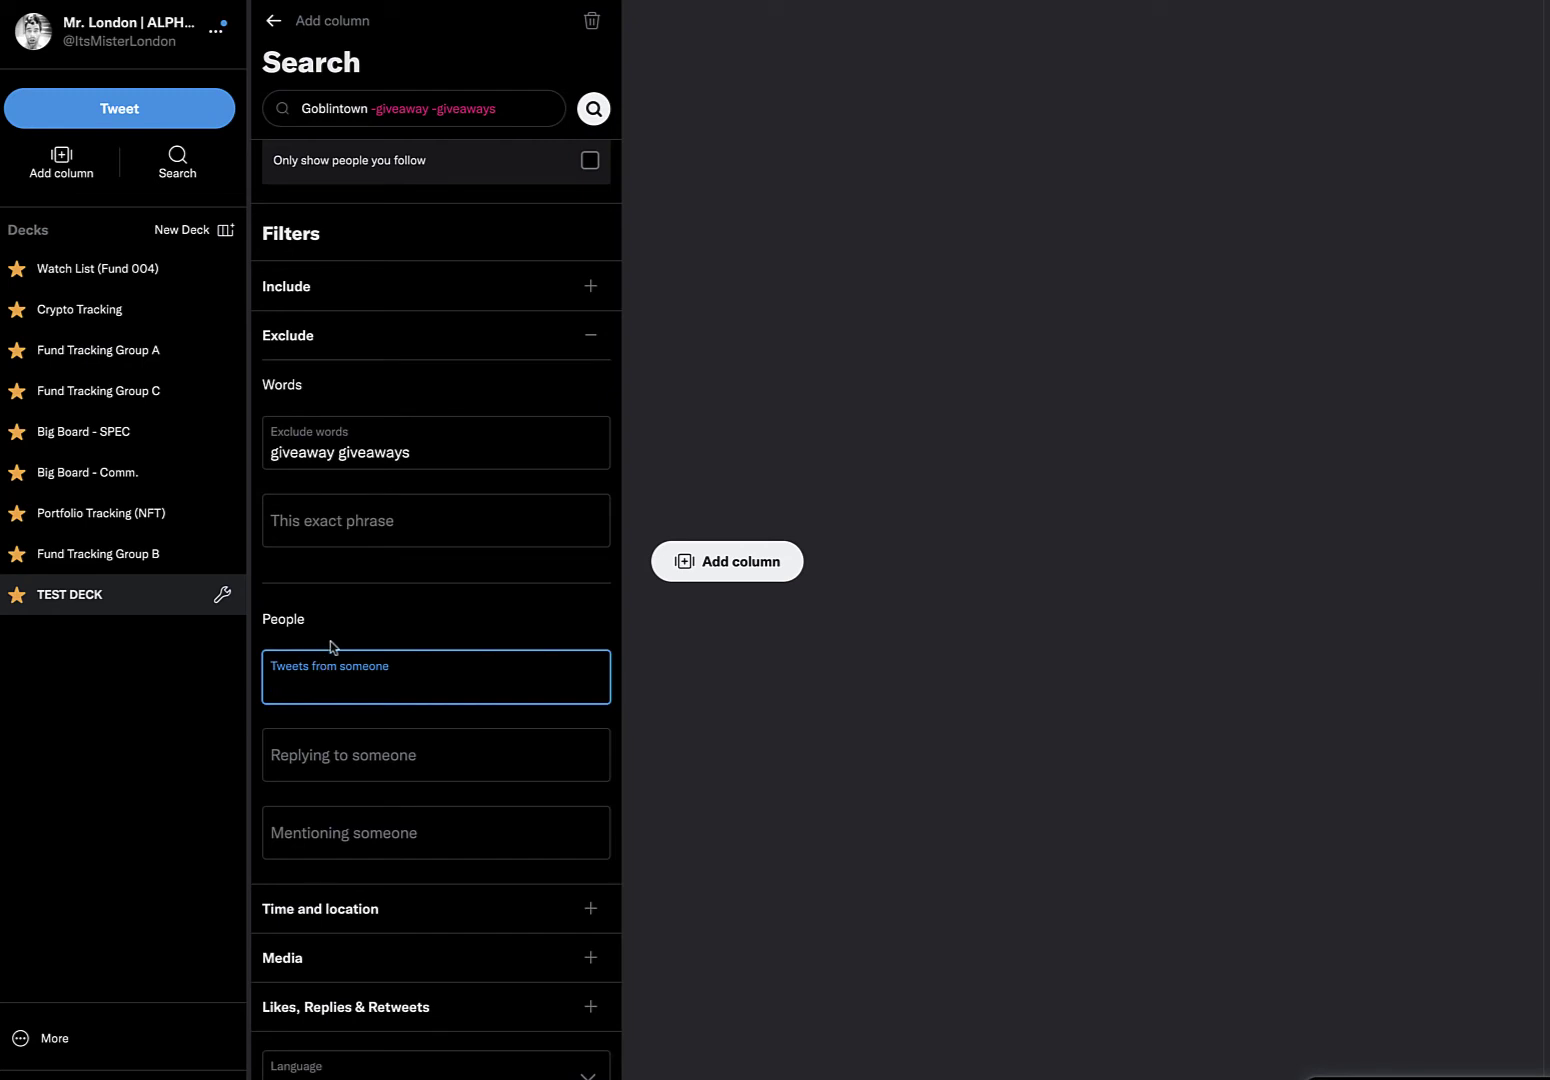
pyautogui.click(345, 630)
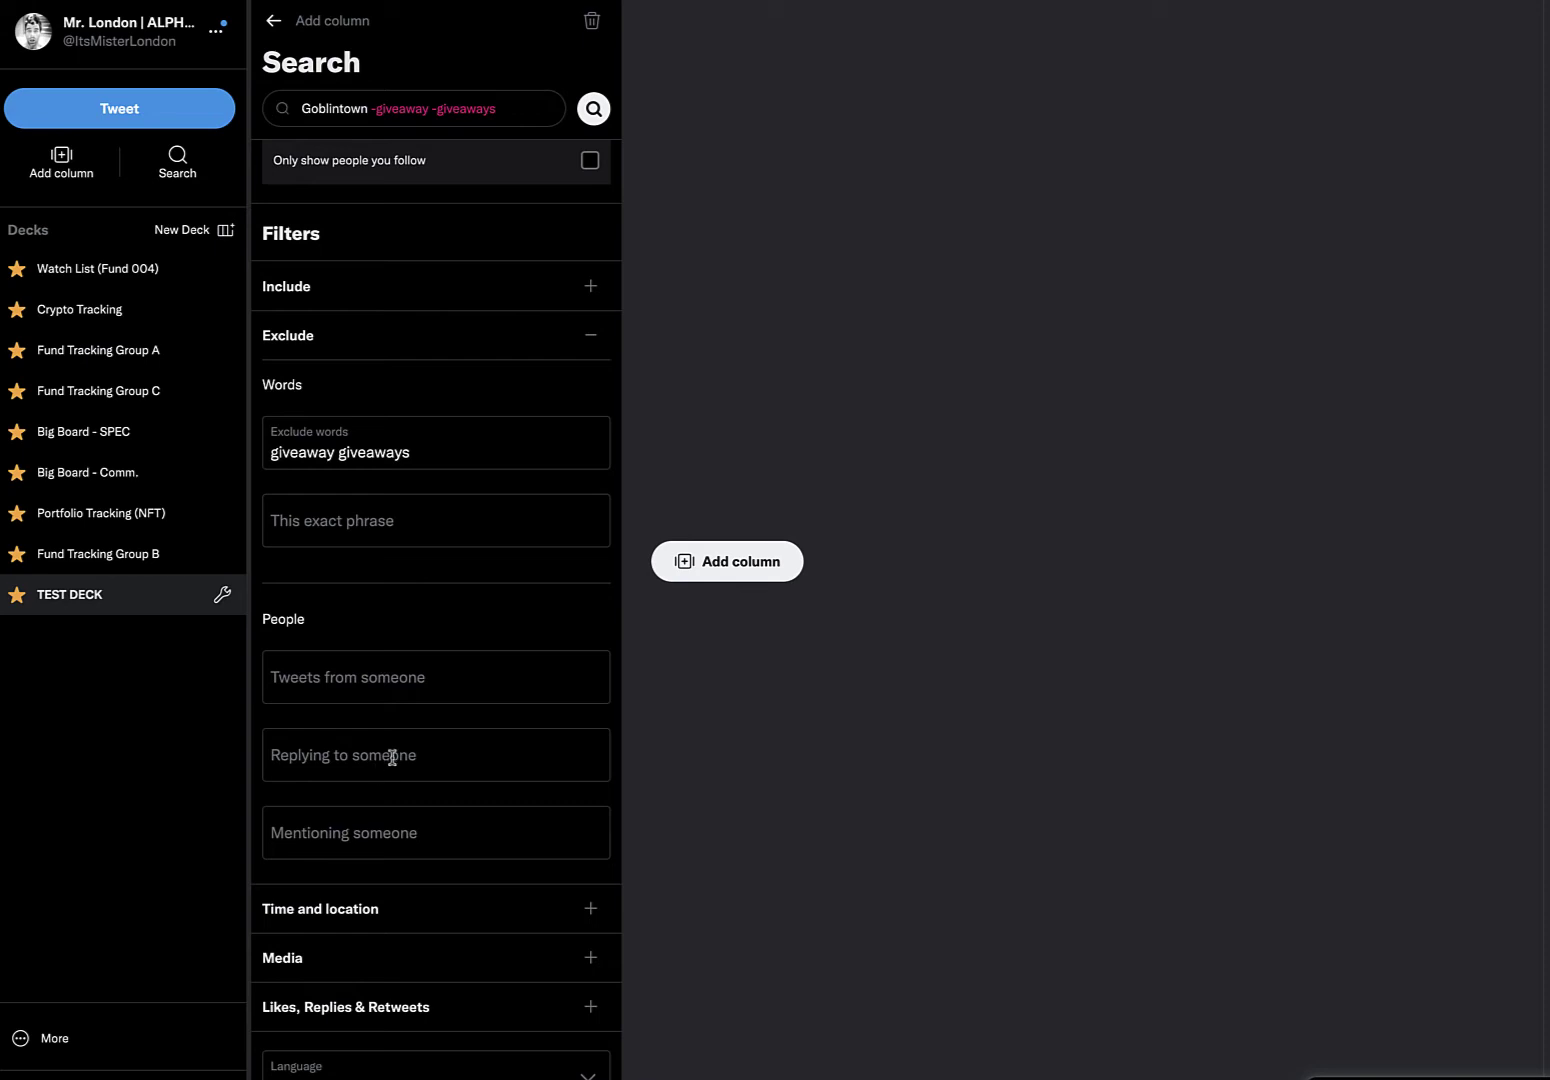
# Step: Limit the Goblintown search to tweets with more than 10 likes
pyautogui.scroll(1, 420, 960)
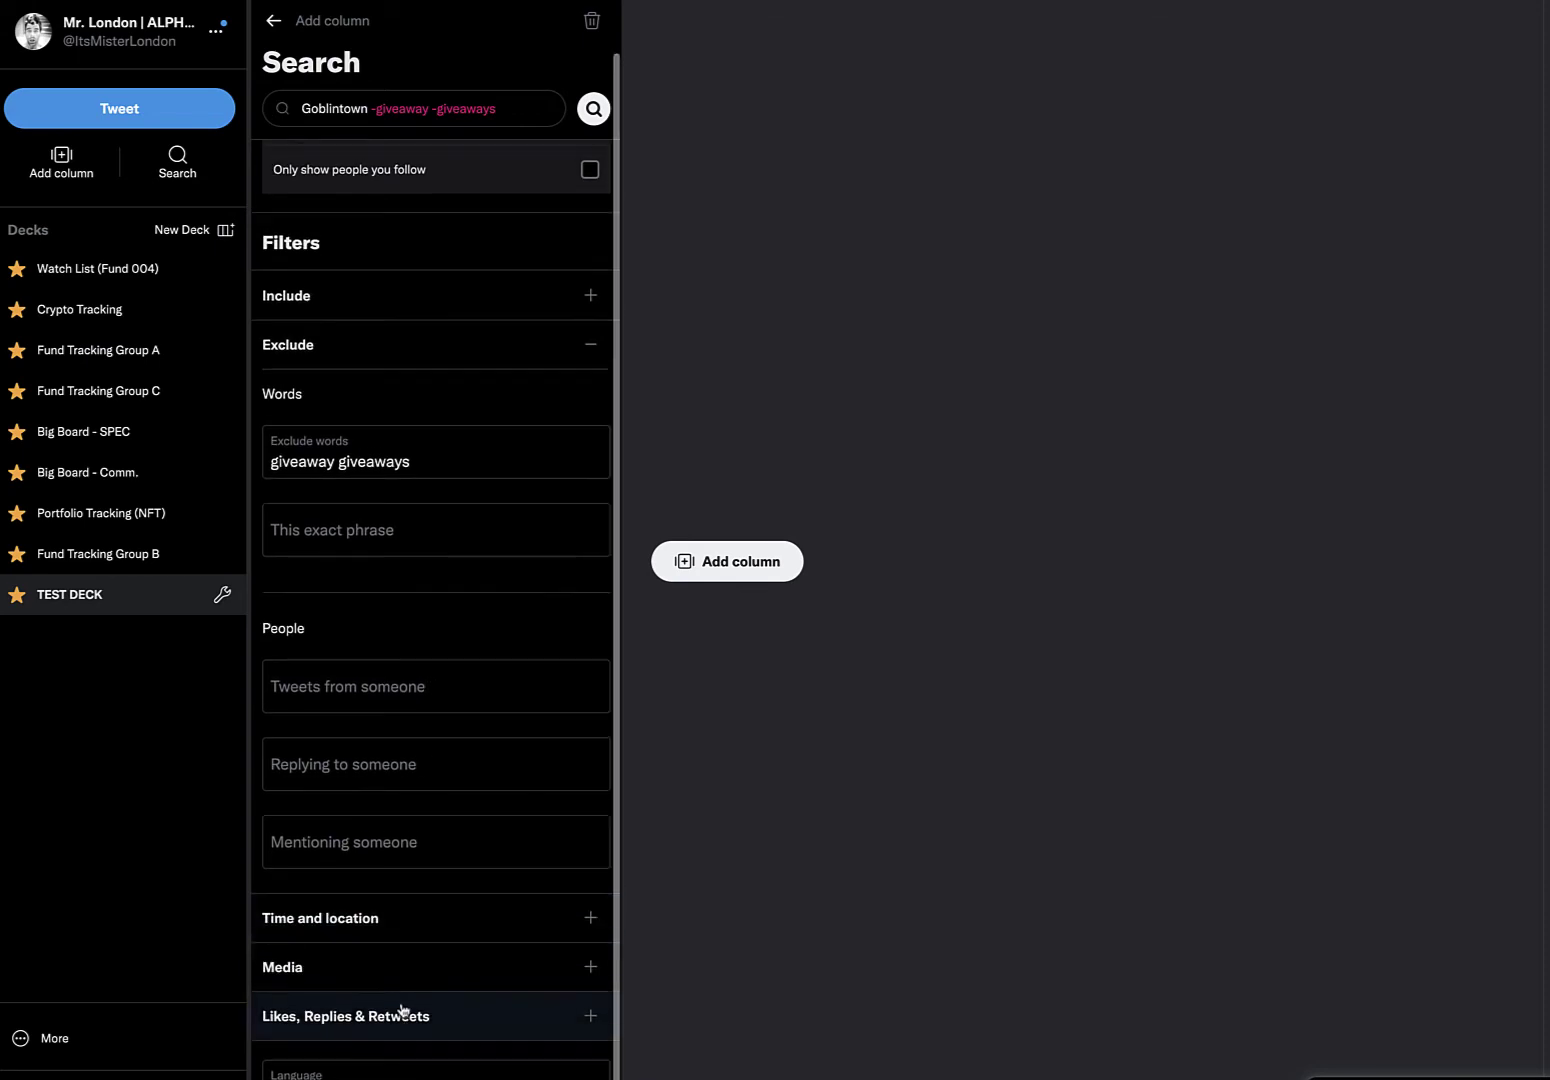
pyautogui.click(420, 1016)
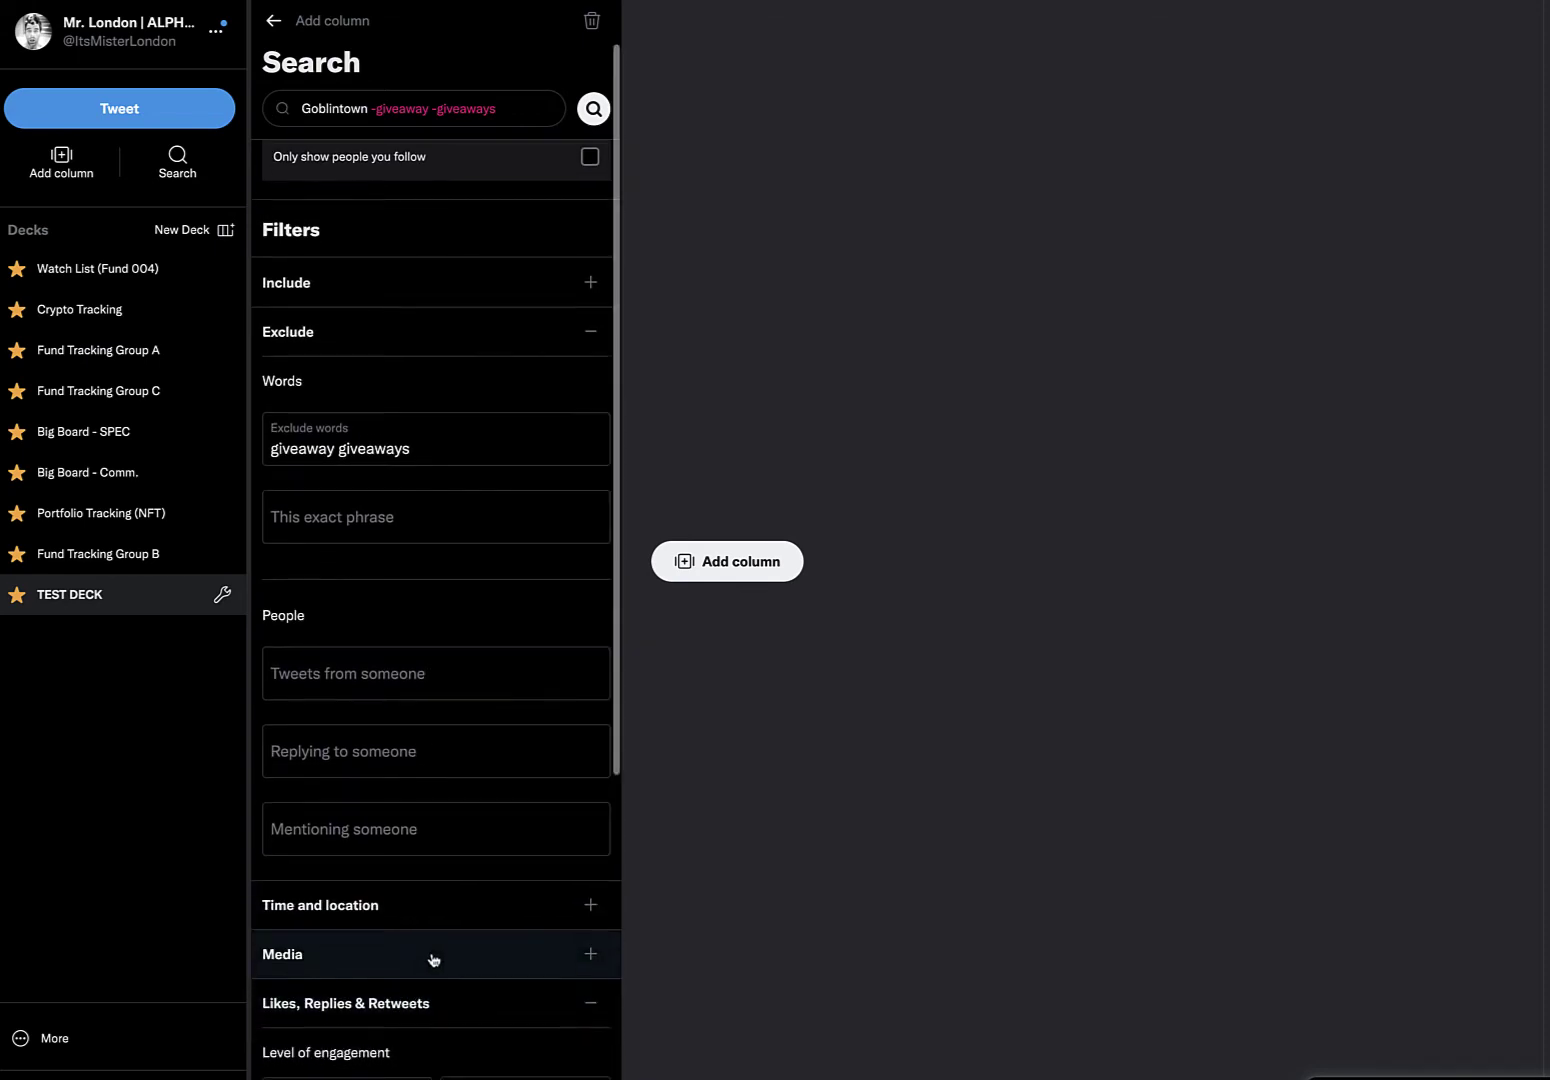
pyautogui.scroll(-5, 433, 960)
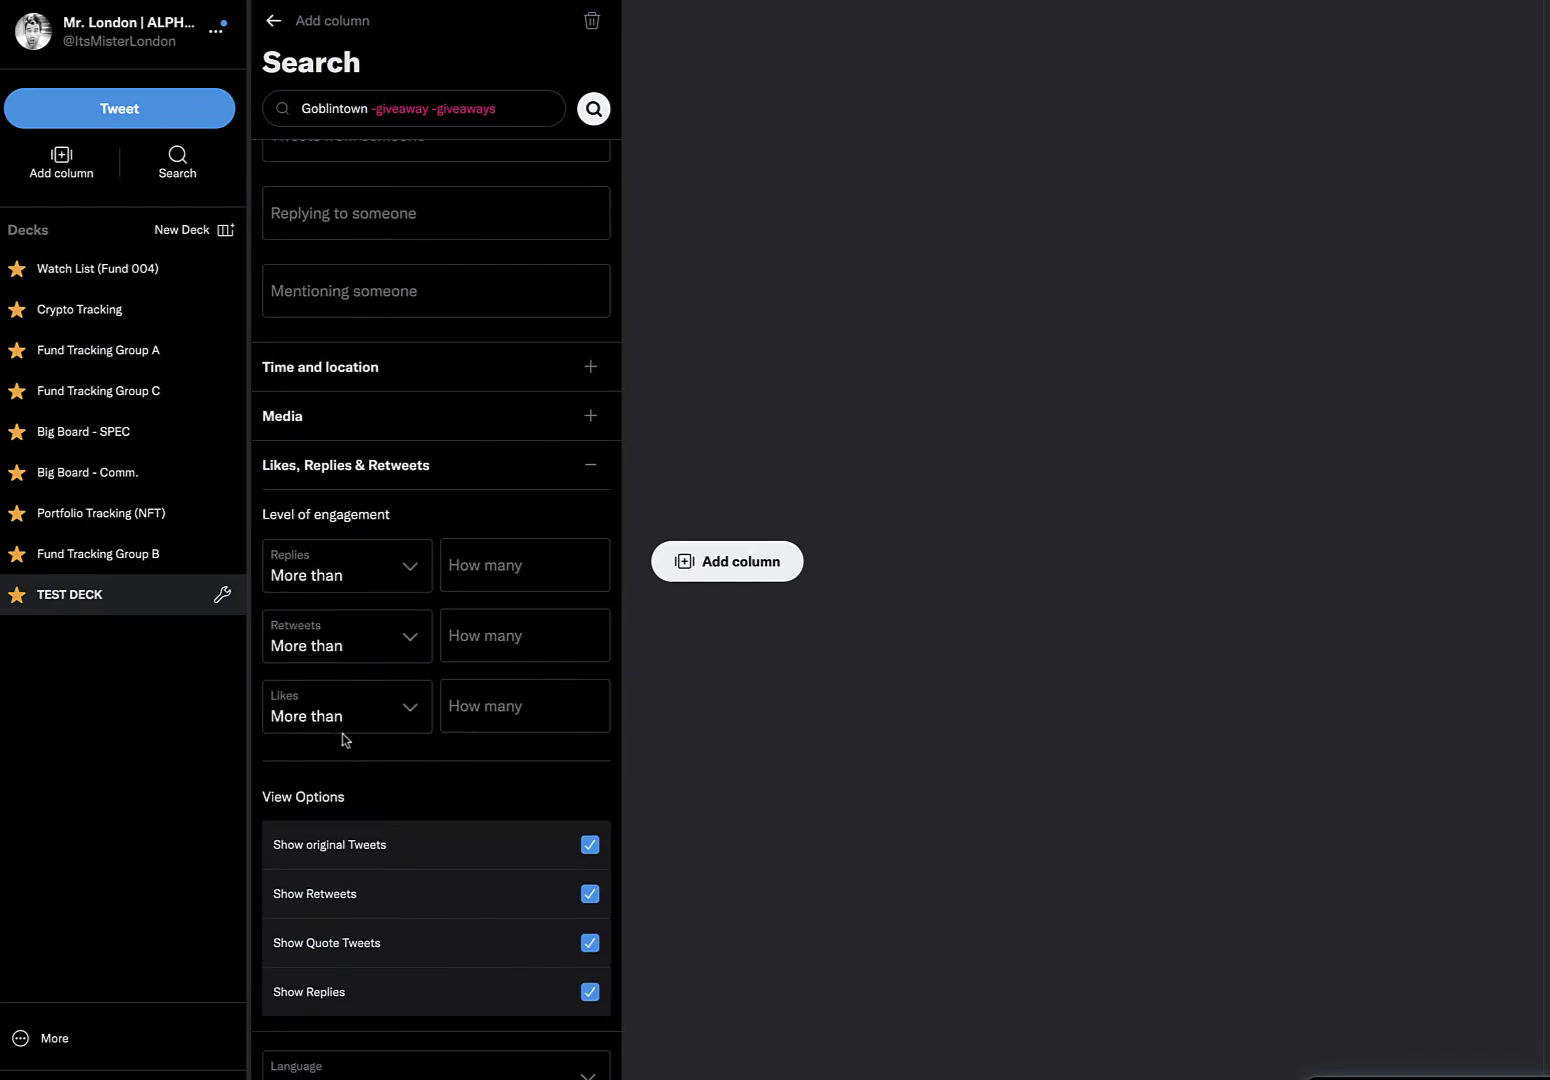
pyautogui.click(566, 712)
pyautogui.write('10')
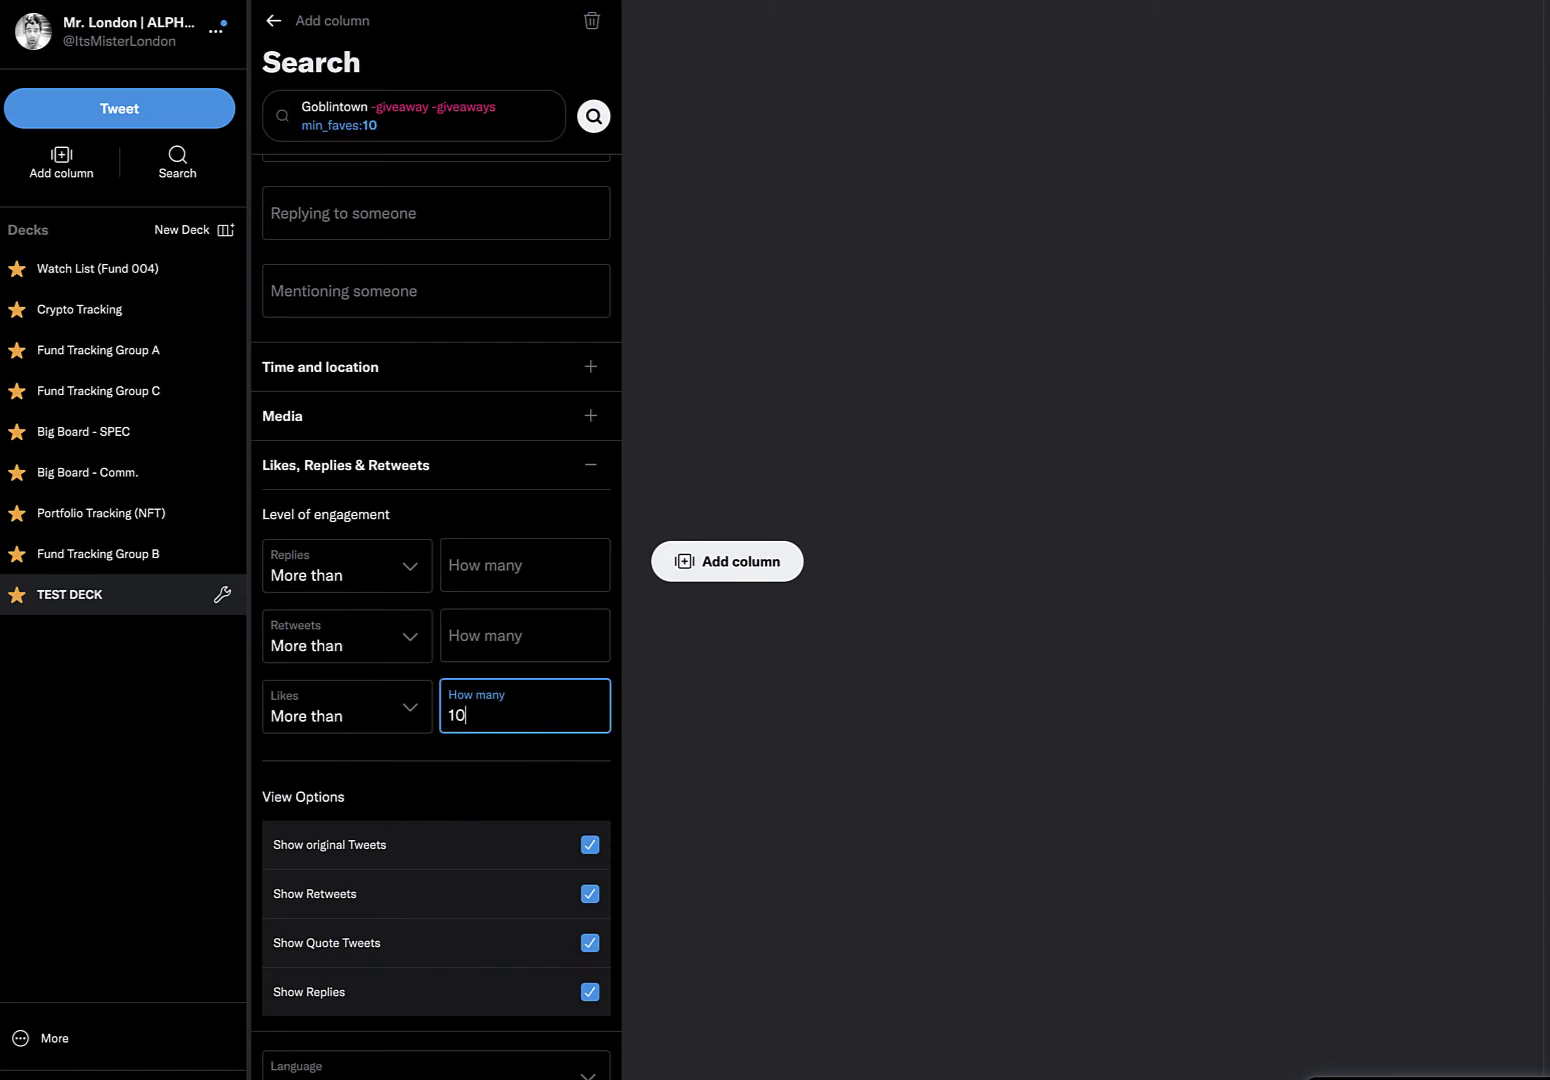
pyautogui.click(536, 758)
# Step: Run the filtered Goblintown search to add it to the deck as a column
pyautogui.scroll(2, 525, 590)
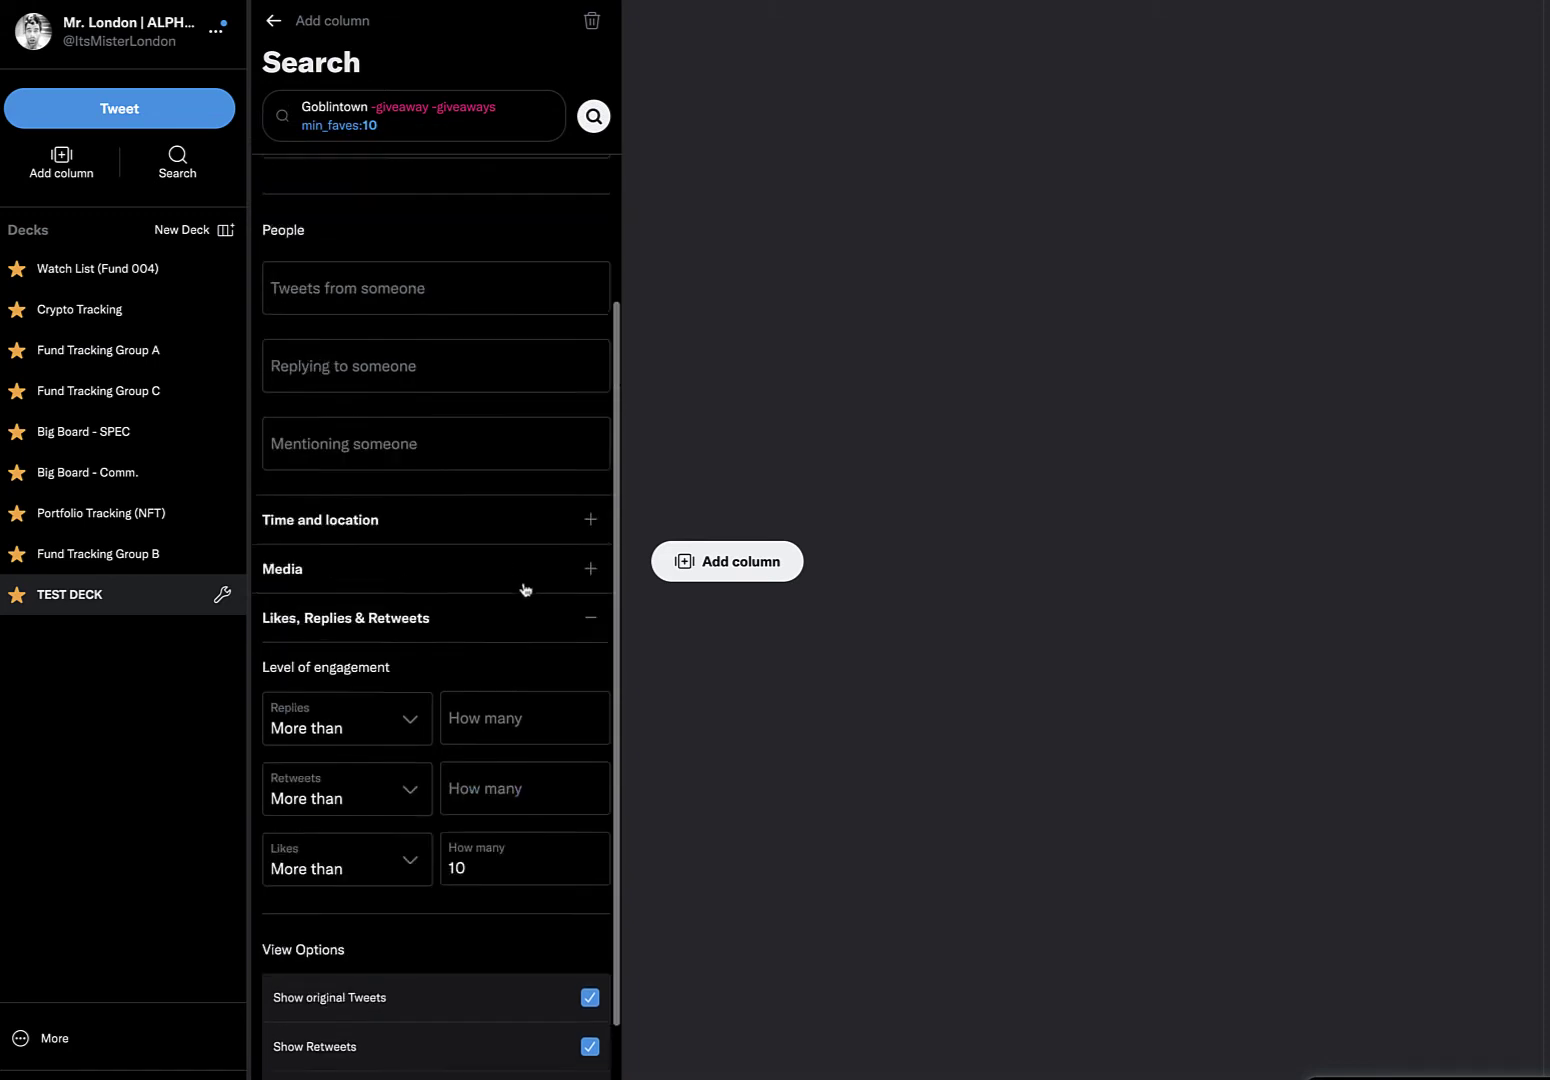
pyautogui.scroll(5, 525, 590)
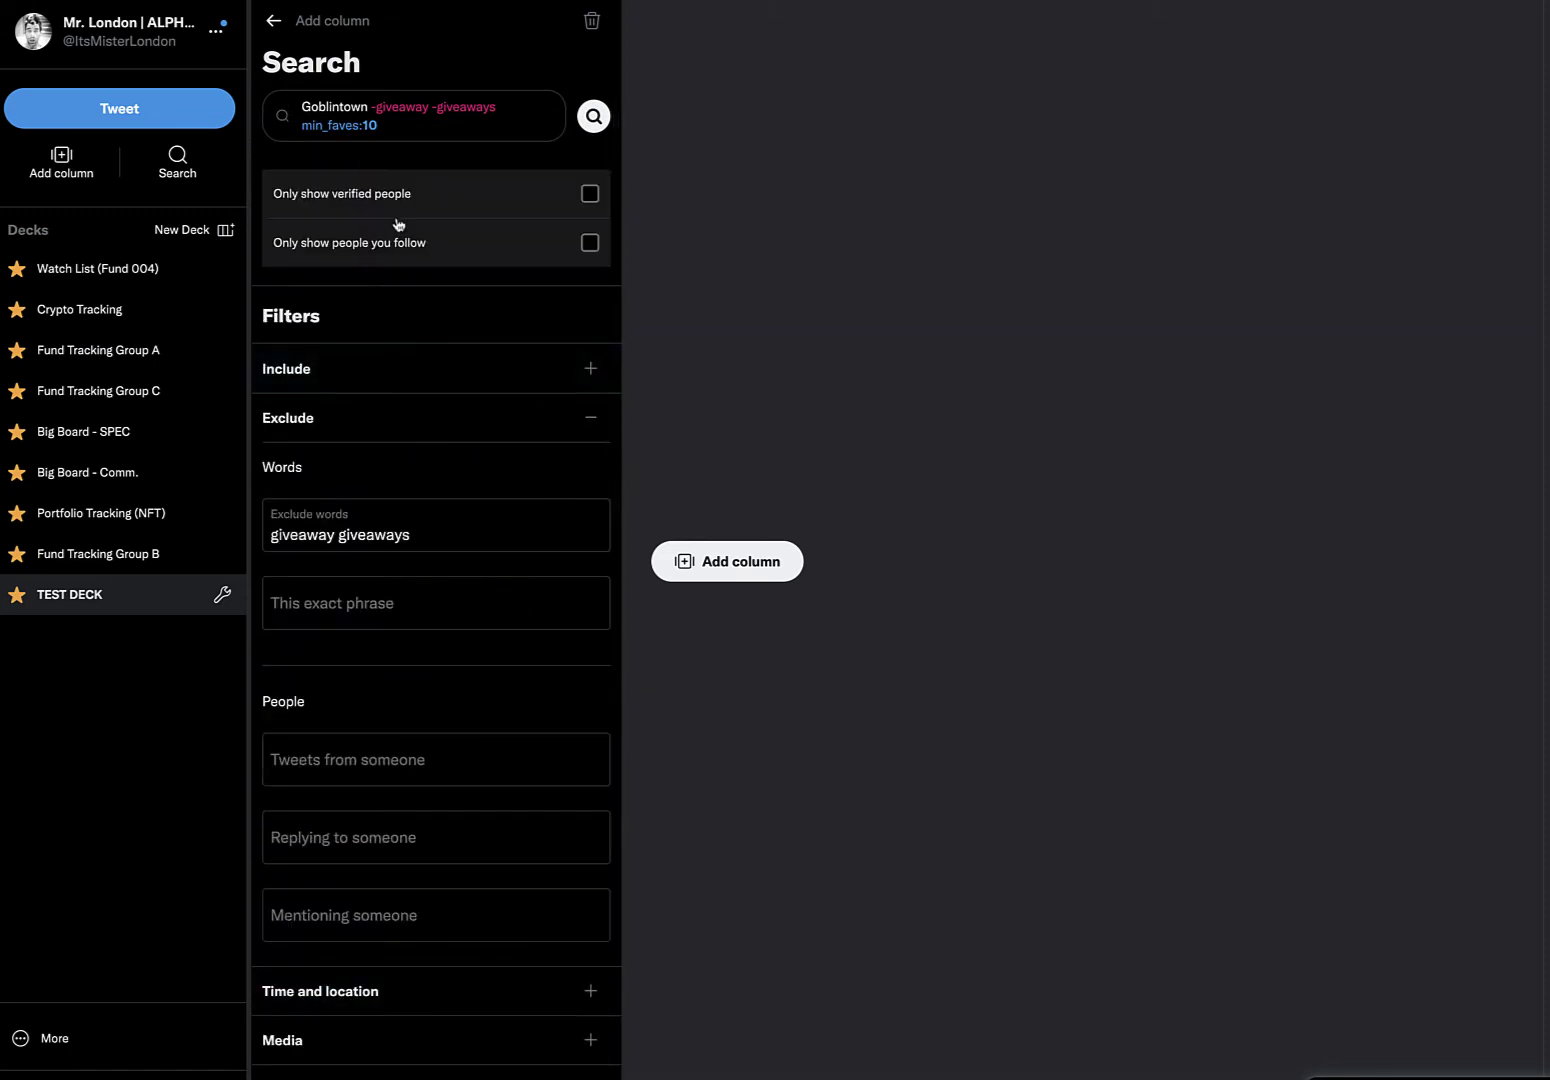
pyautogui.click(592, 117)
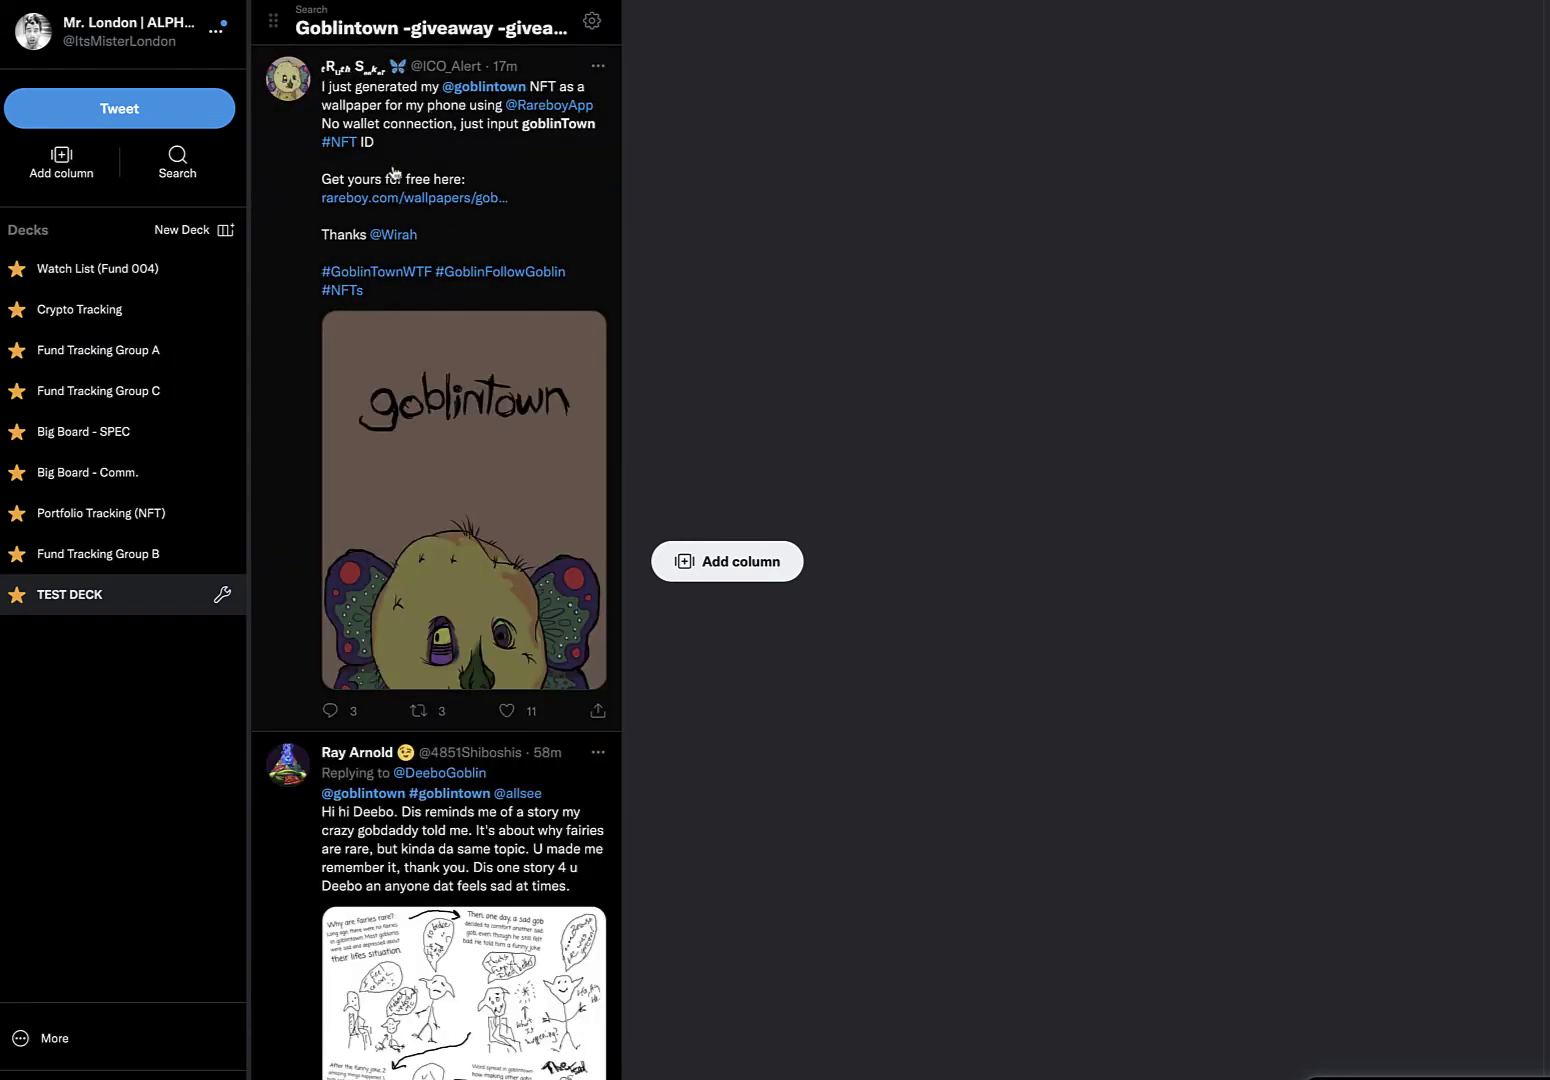
# Step: Browse the tweets in the Goblintown column and view the column's options
pyautogui.scroll(-8, 480, 308)
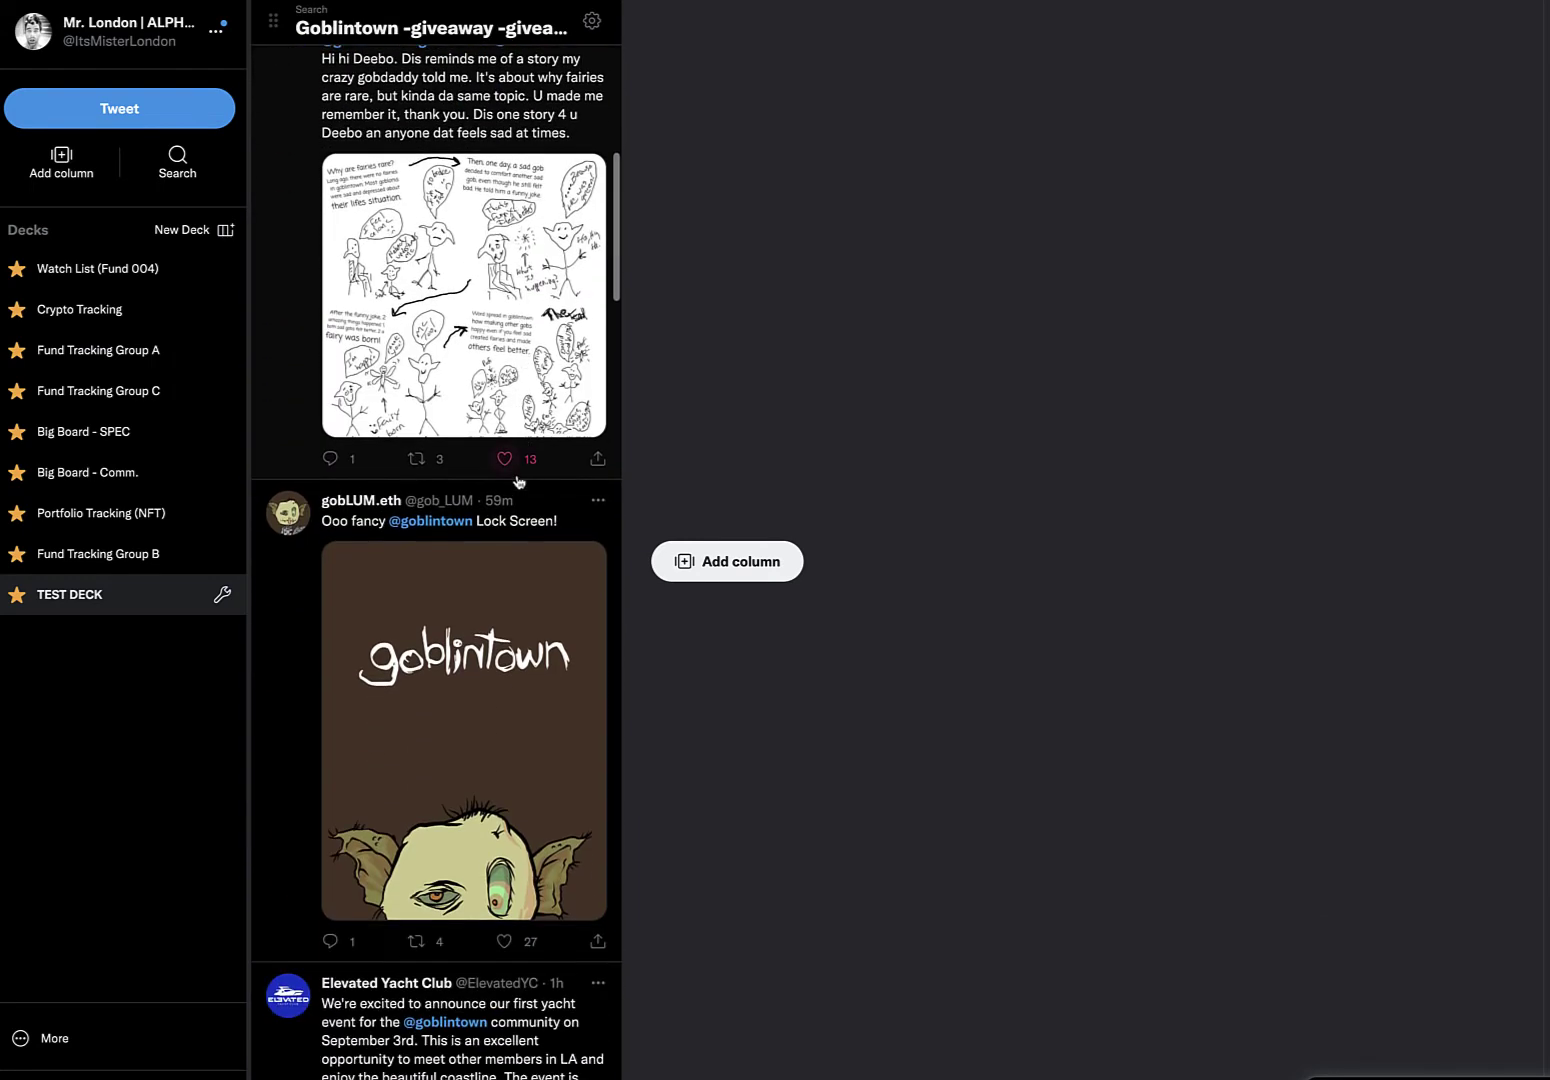
pyautogui.scroll(-2, 518, 482)
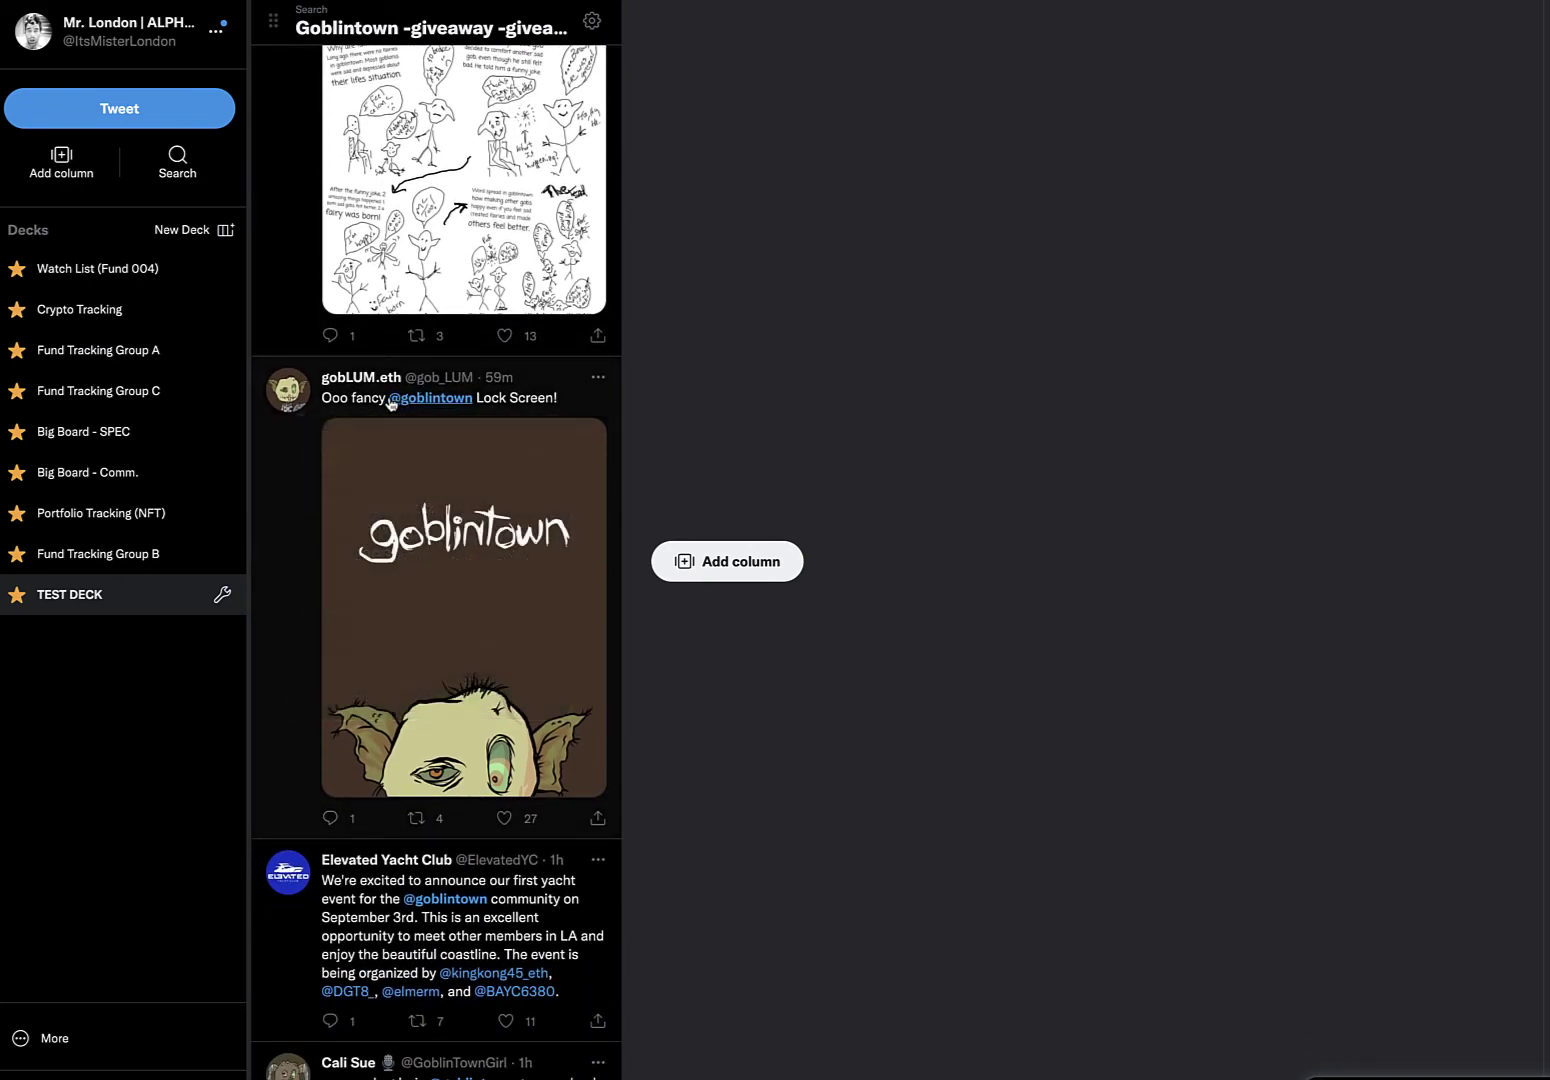
pyautogui.scroll(-1, 573, 404)
pyautogui.scroll(-8, 560, 425)
pyautogui.scroll(-4, 504, 604)
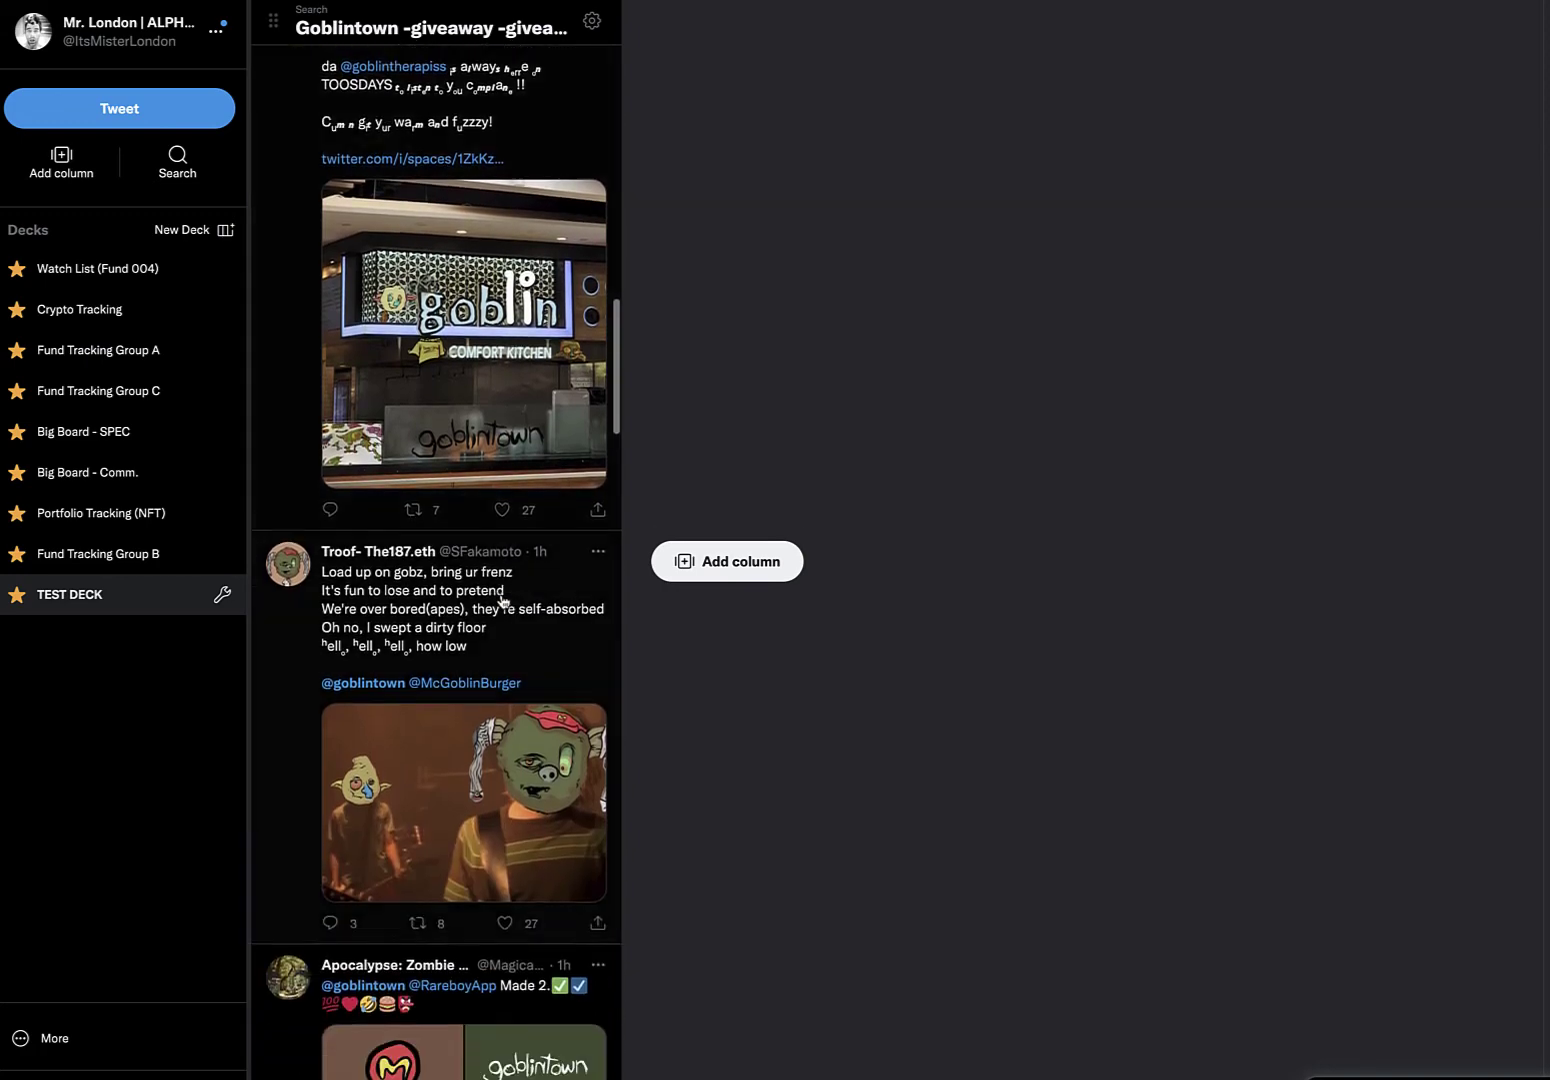
pyautogui.scroll(-3, 504, 604)
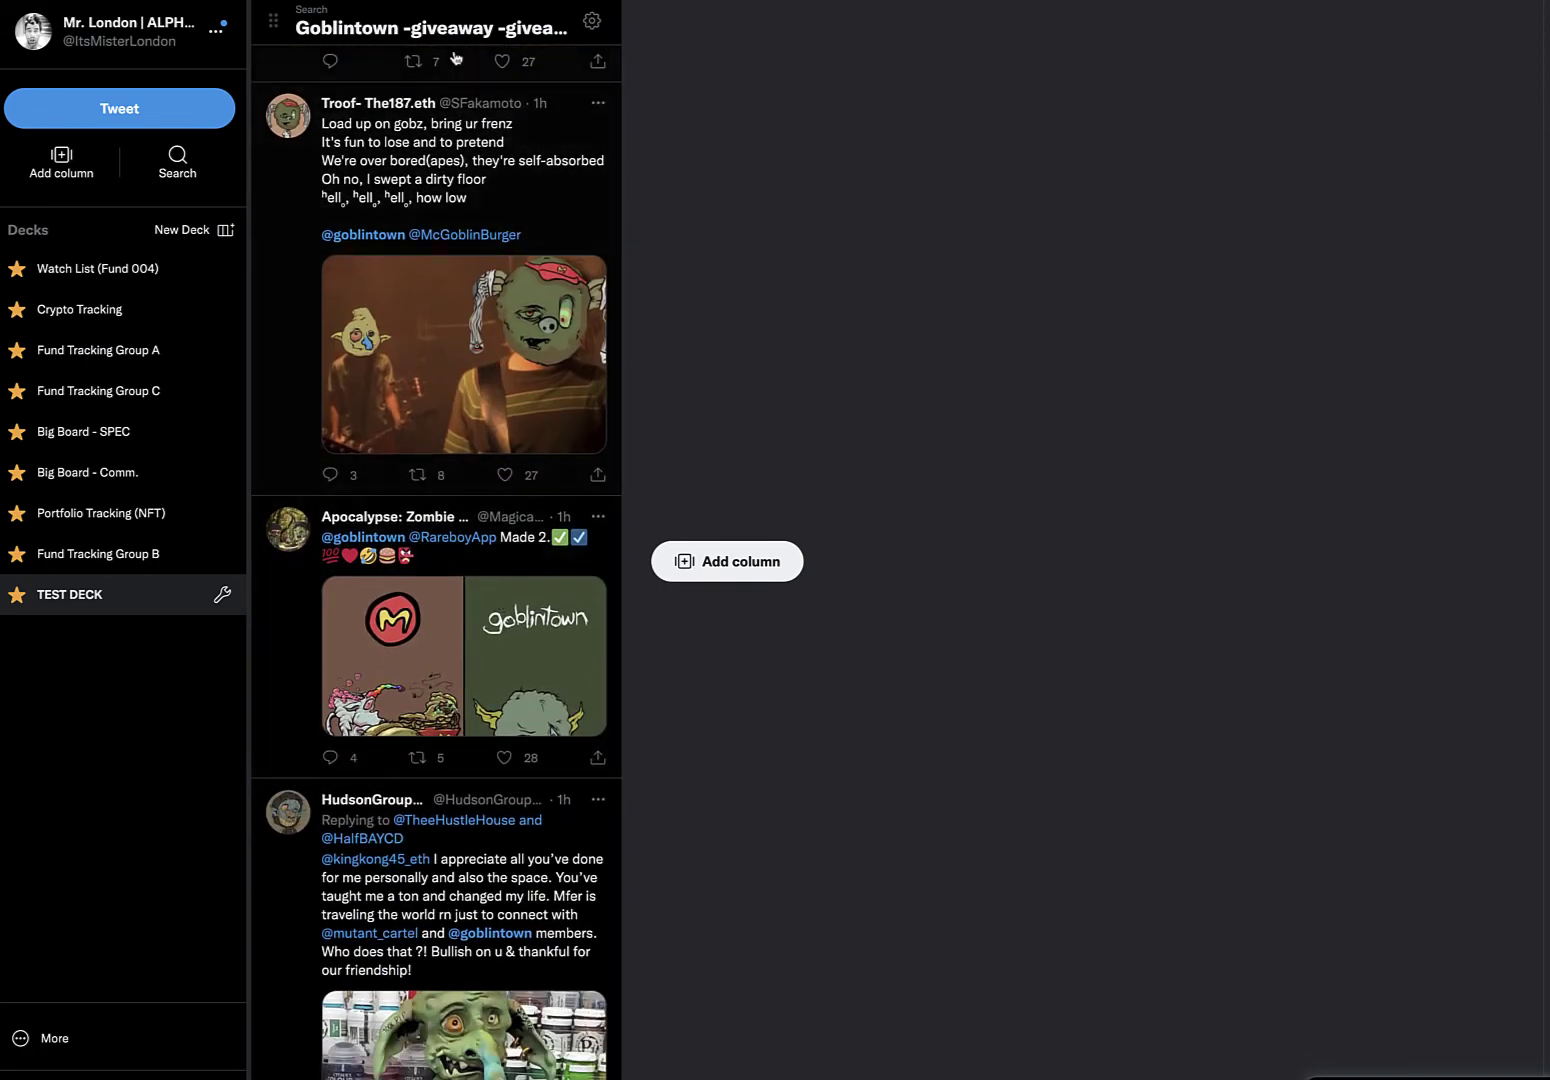
pyautogui.click(591, 22)
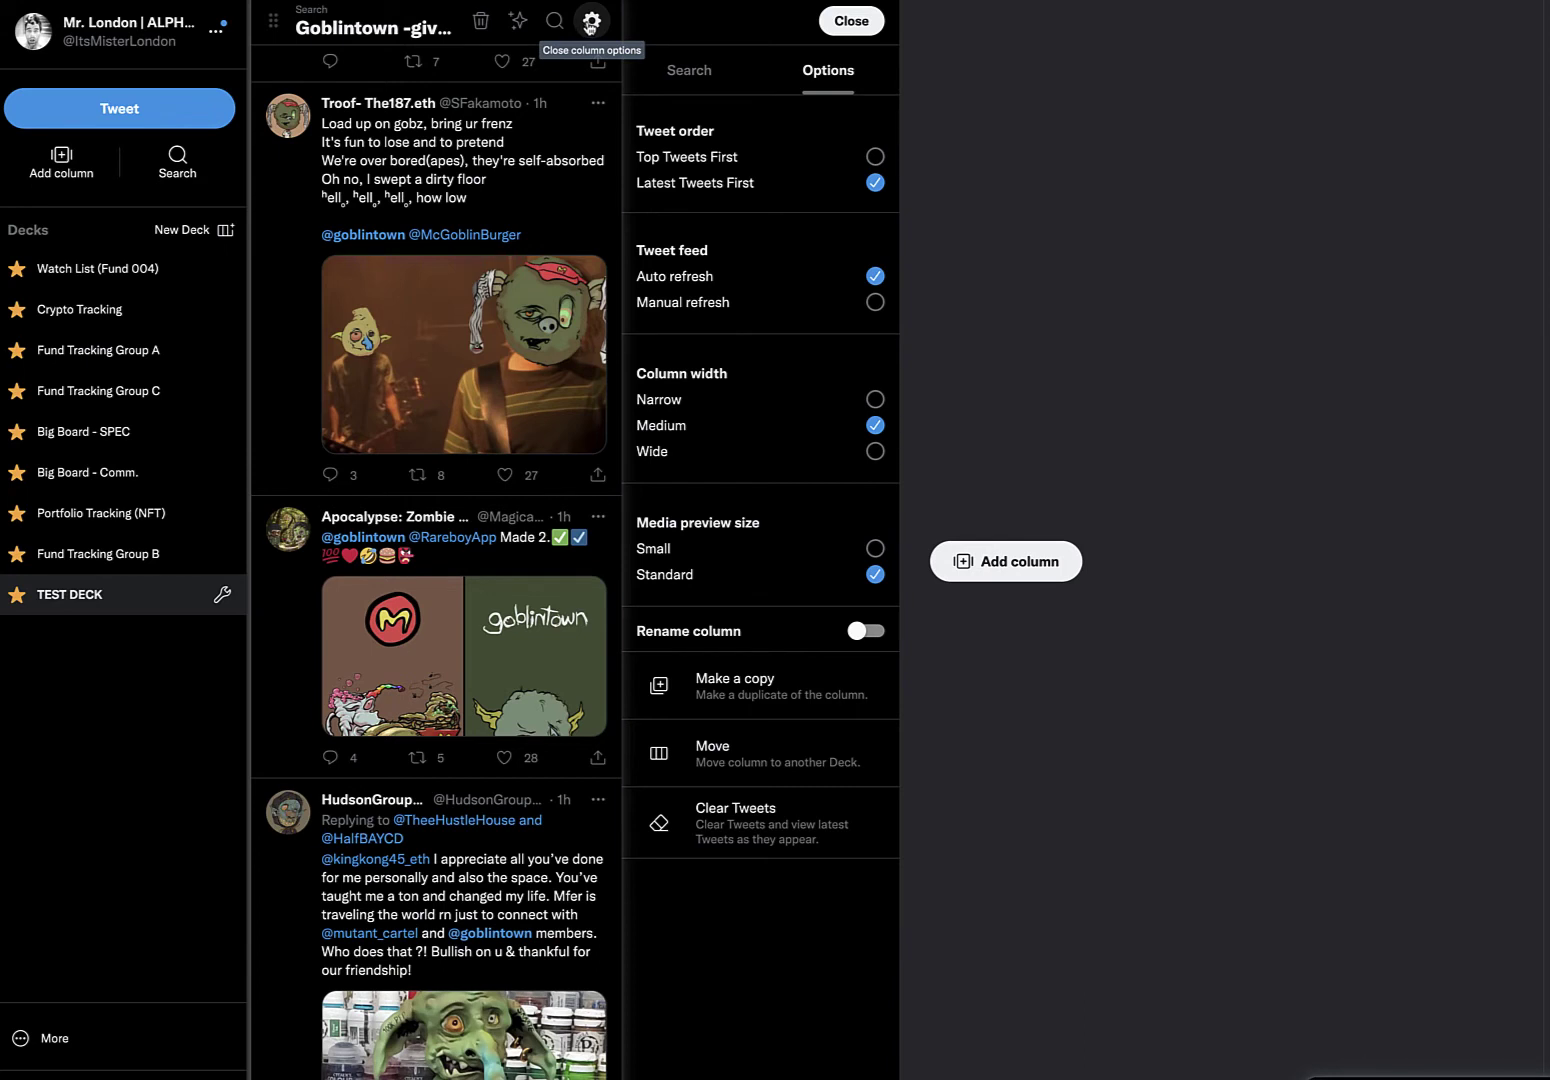
pyautogui.click(591, 22)
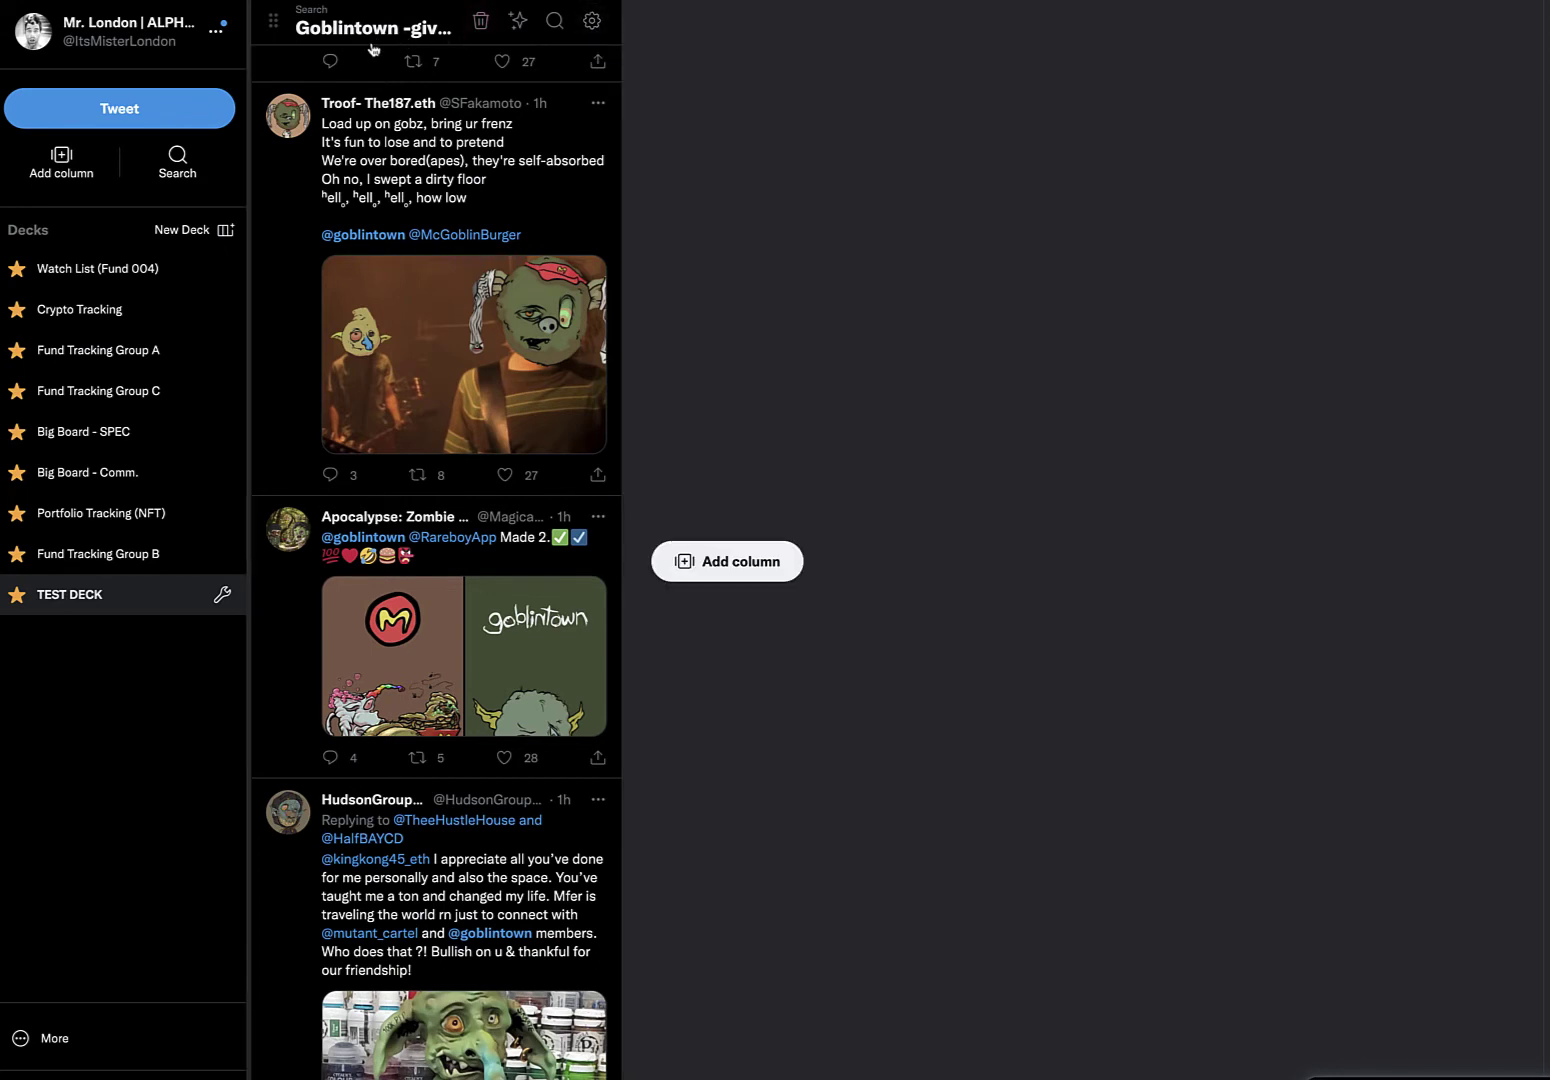
# Step: Start a second search column in the deck with the query BAYC
pyautogui.click(725, 572)
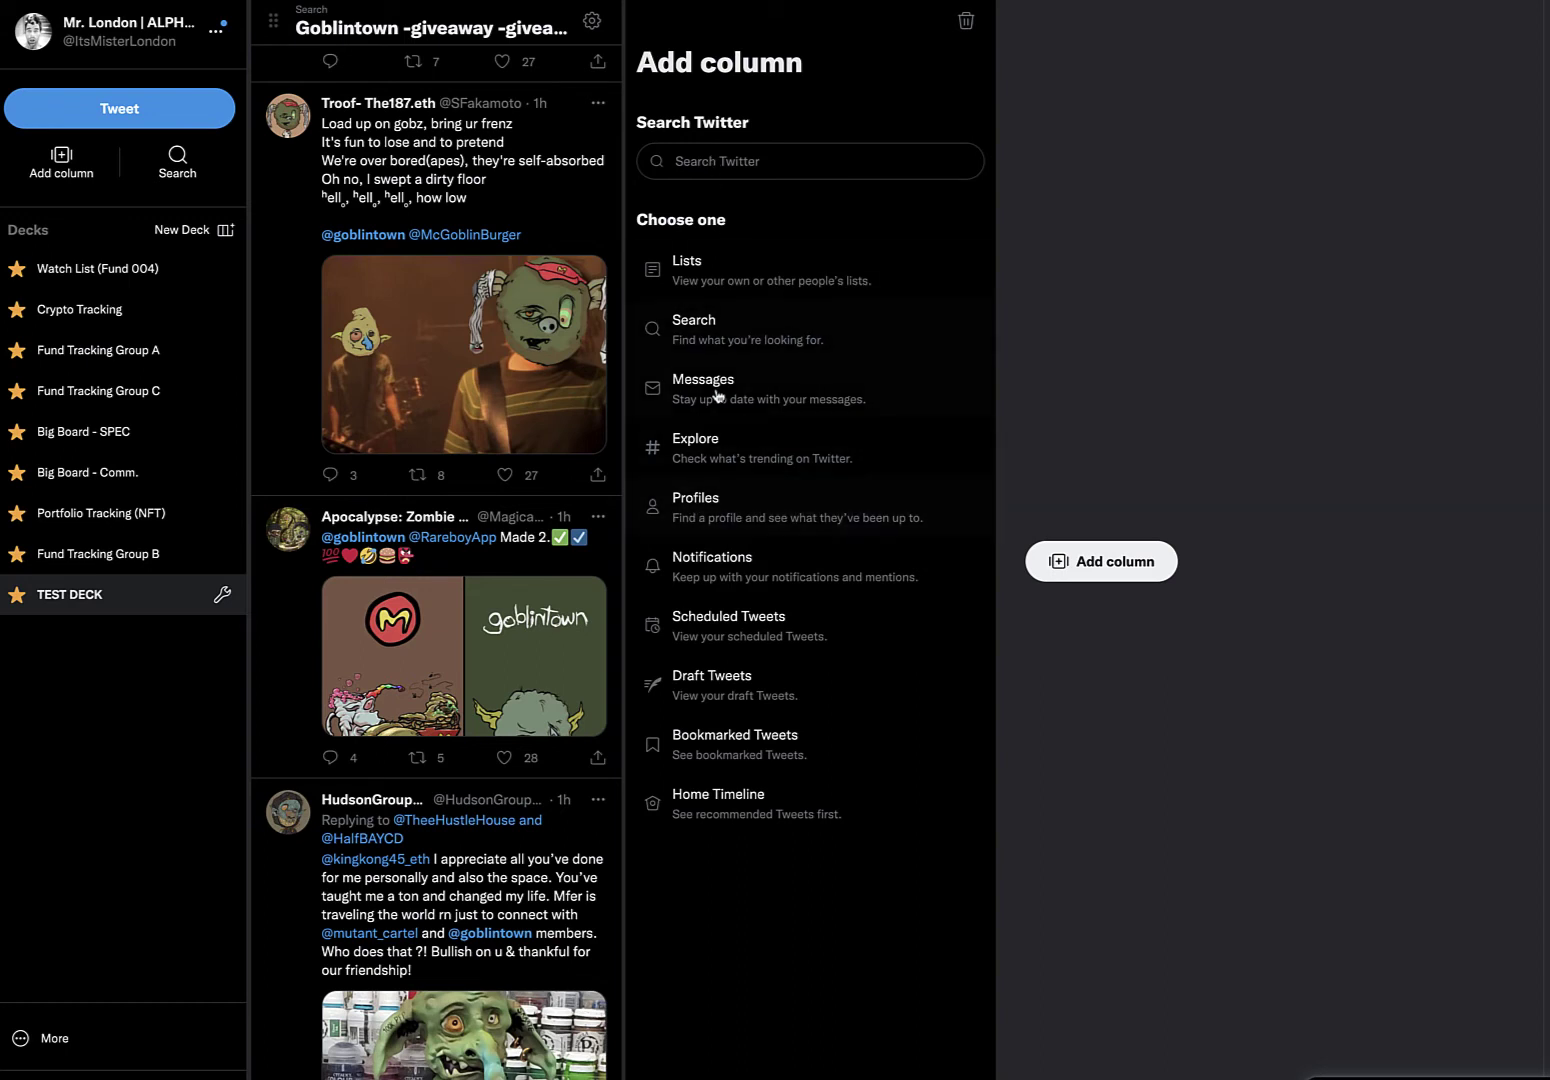
pyautogui.click(713, 340)
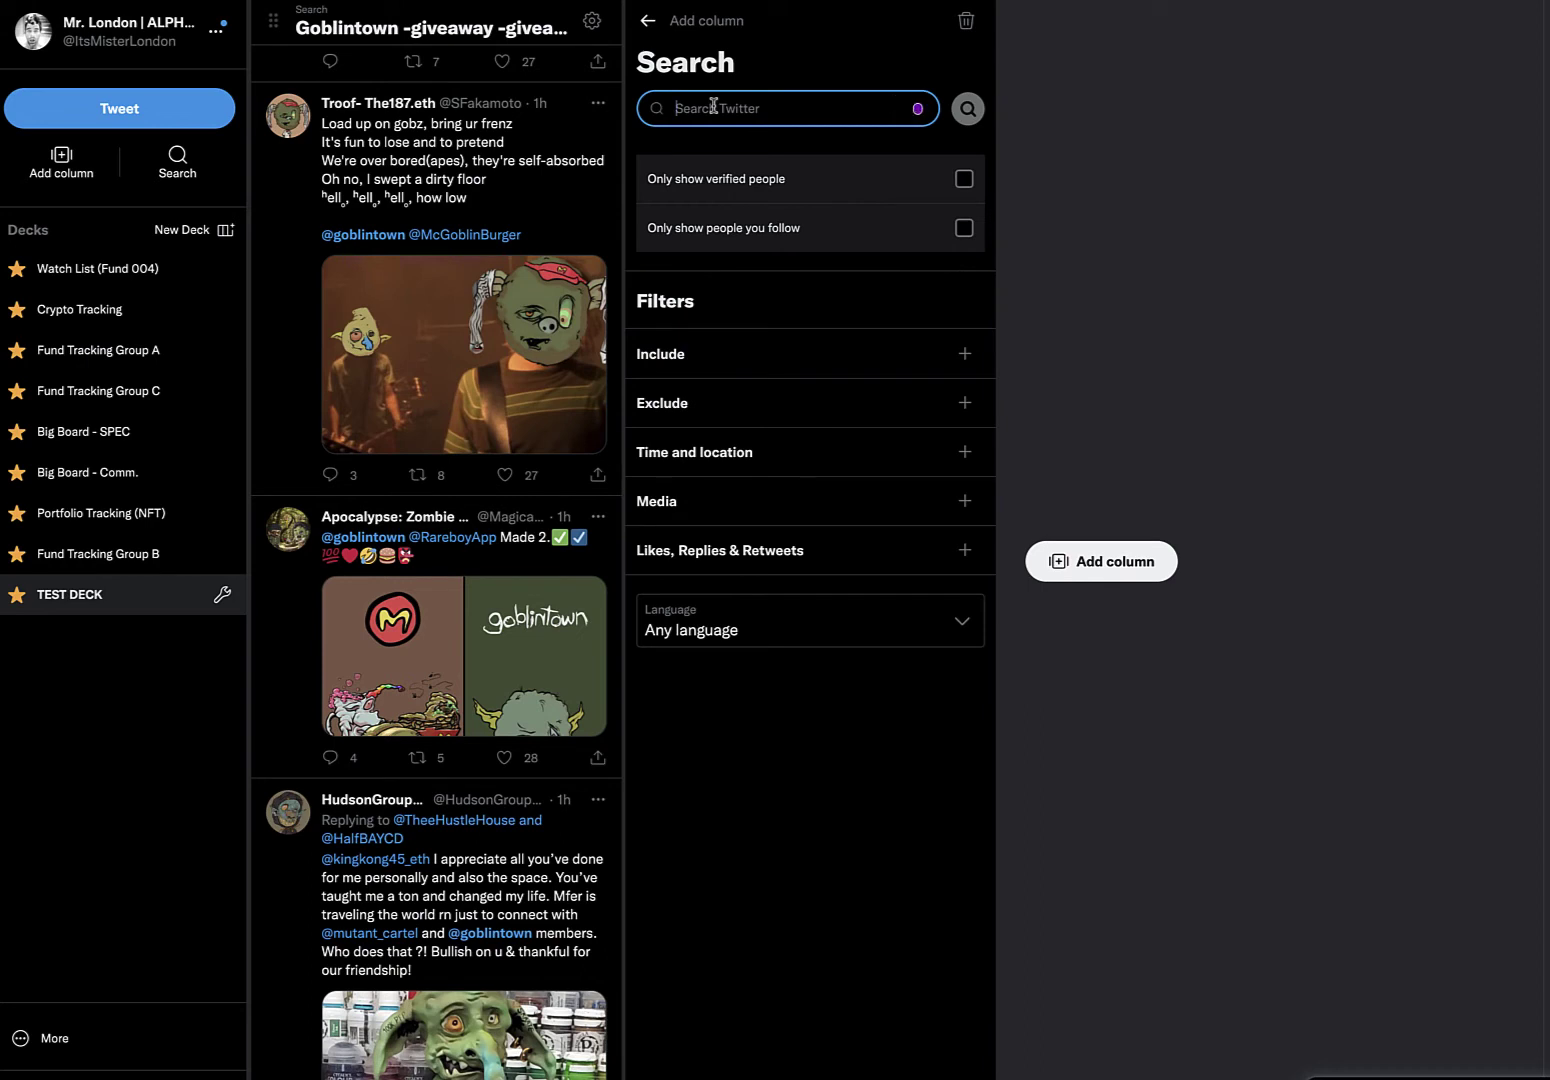
pyautogui.write('@BAY')
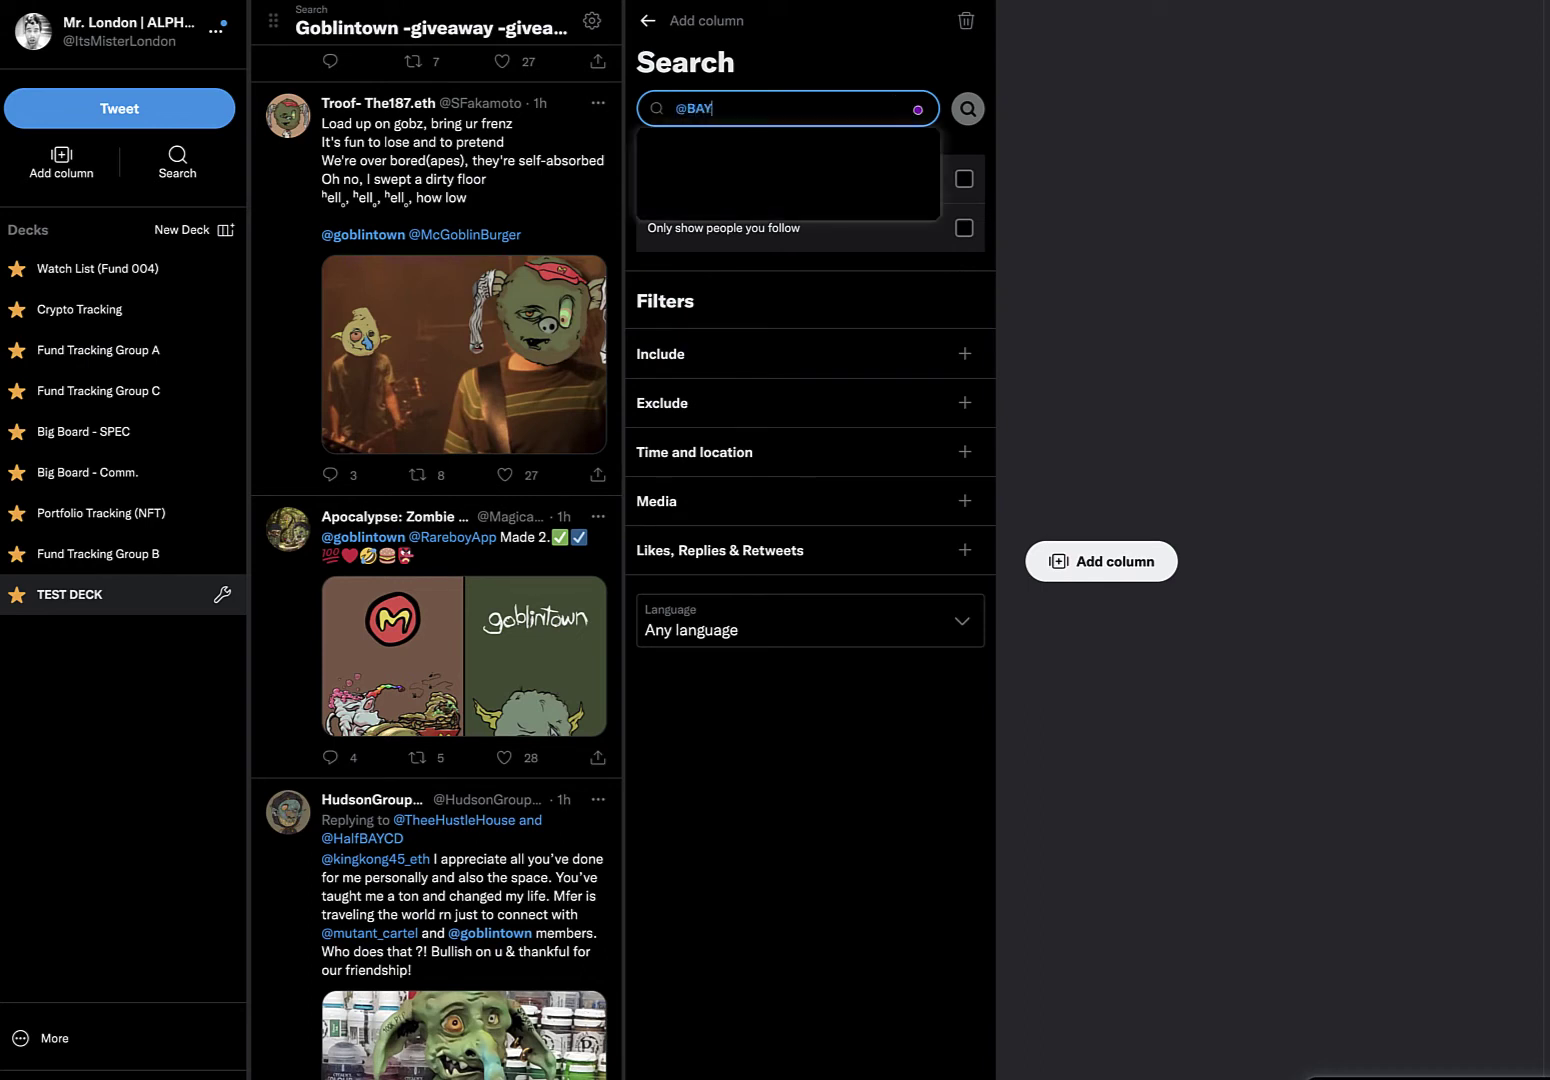
pyautogui.write('C')
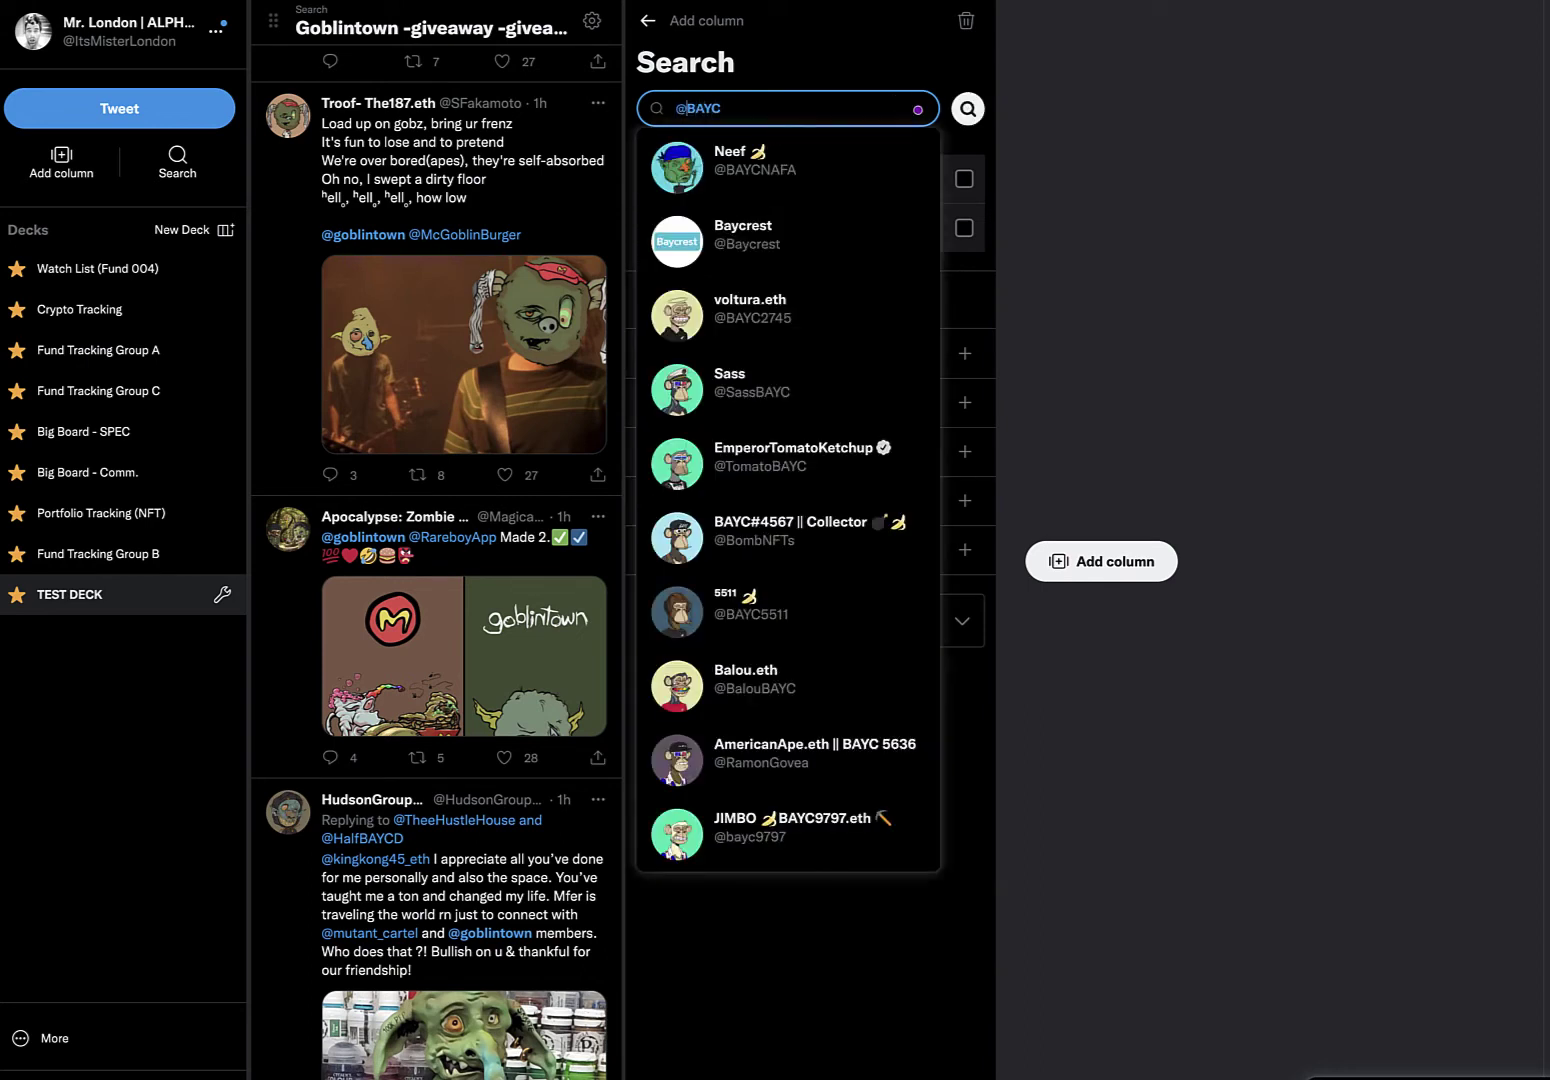
pyautogui.press('BackSpace')
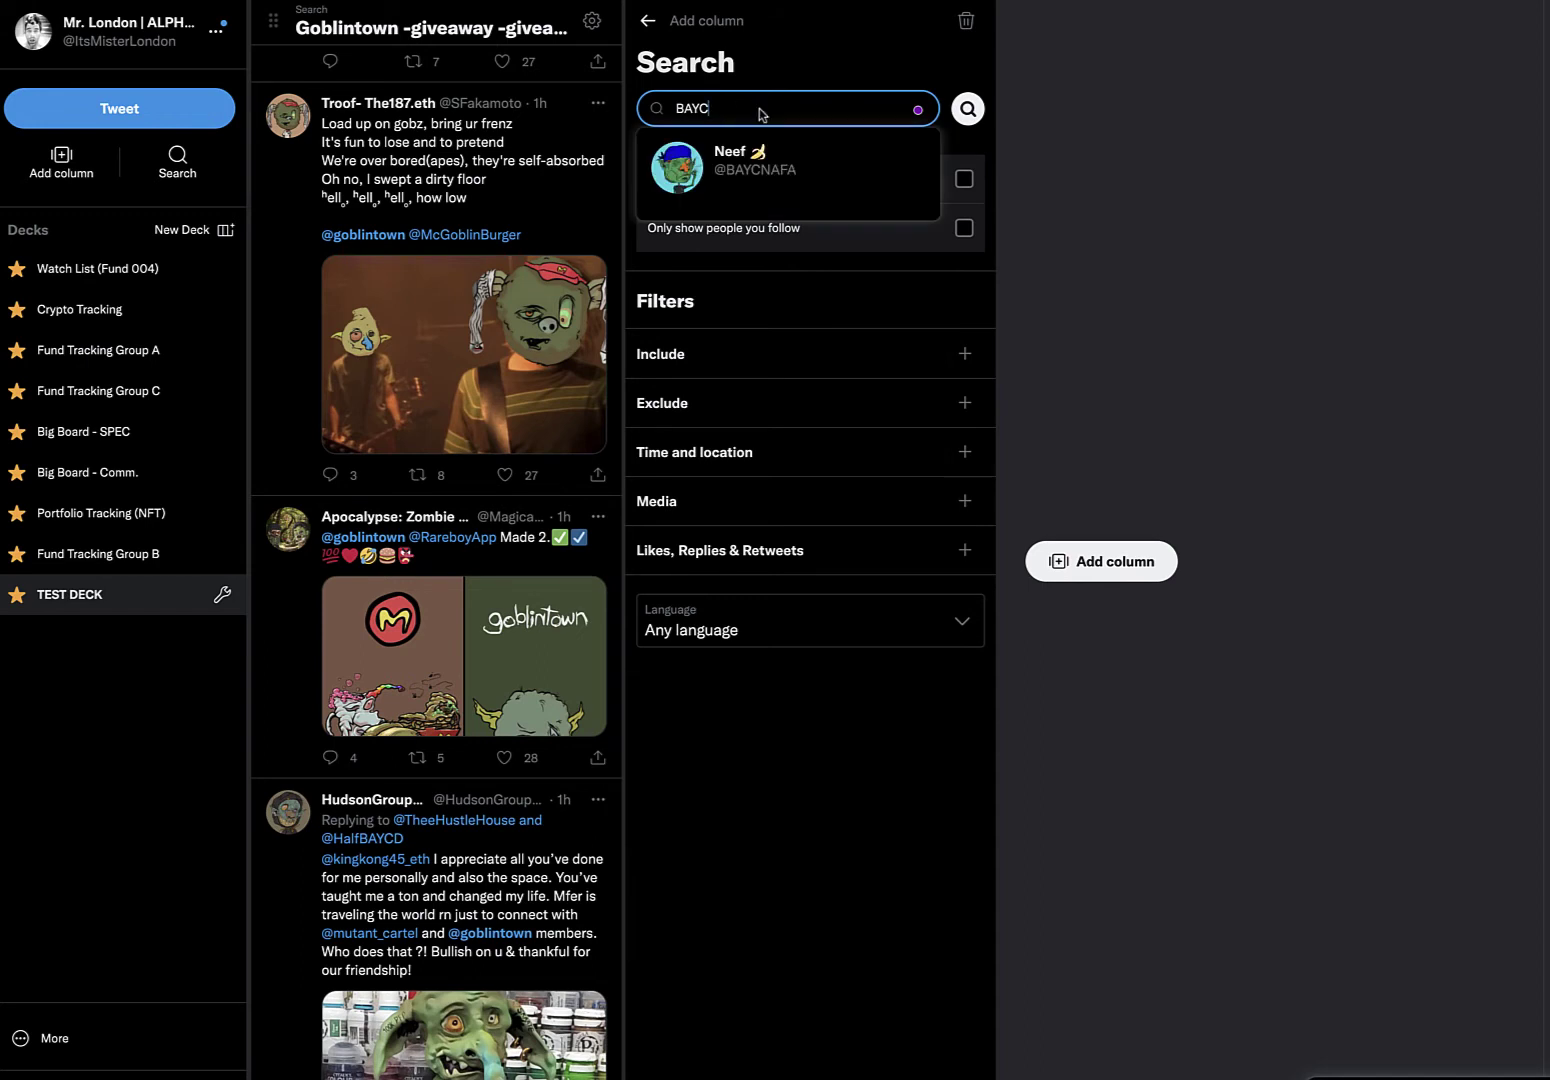
pyautogui.click(800, 163)
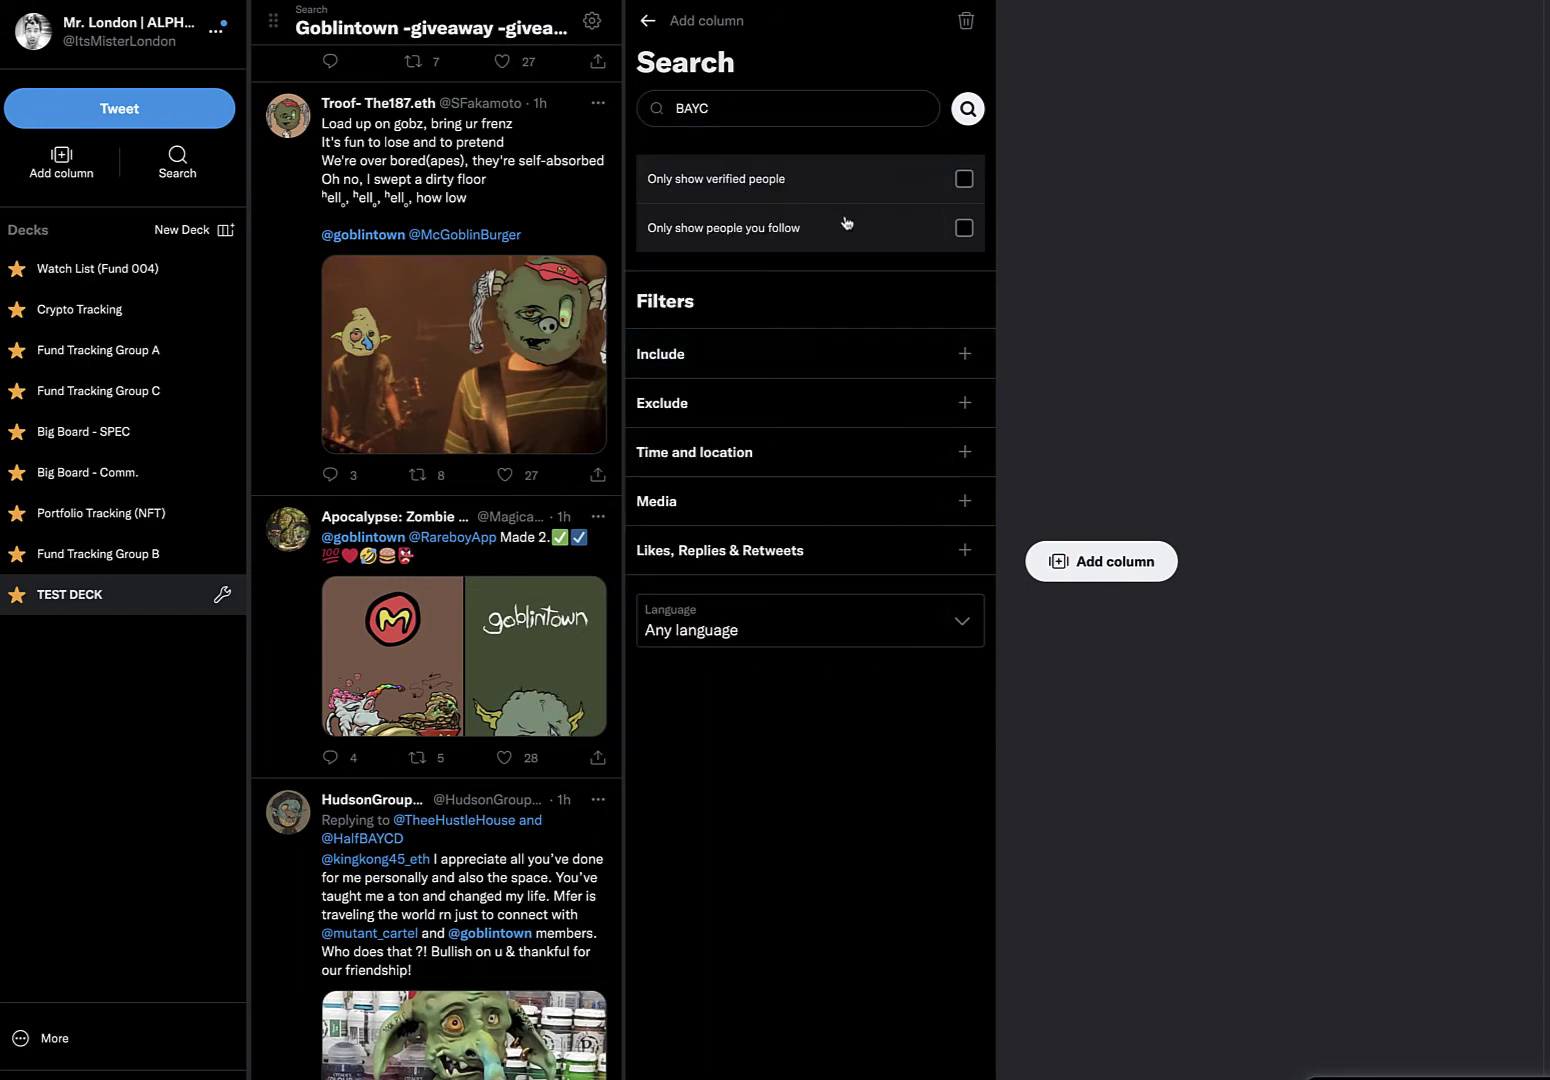
# Step: Exclude the words giveaway and giveaways from the BAYC search
pyautogui.click(753, 402)
pyautogui.click(805, 525)
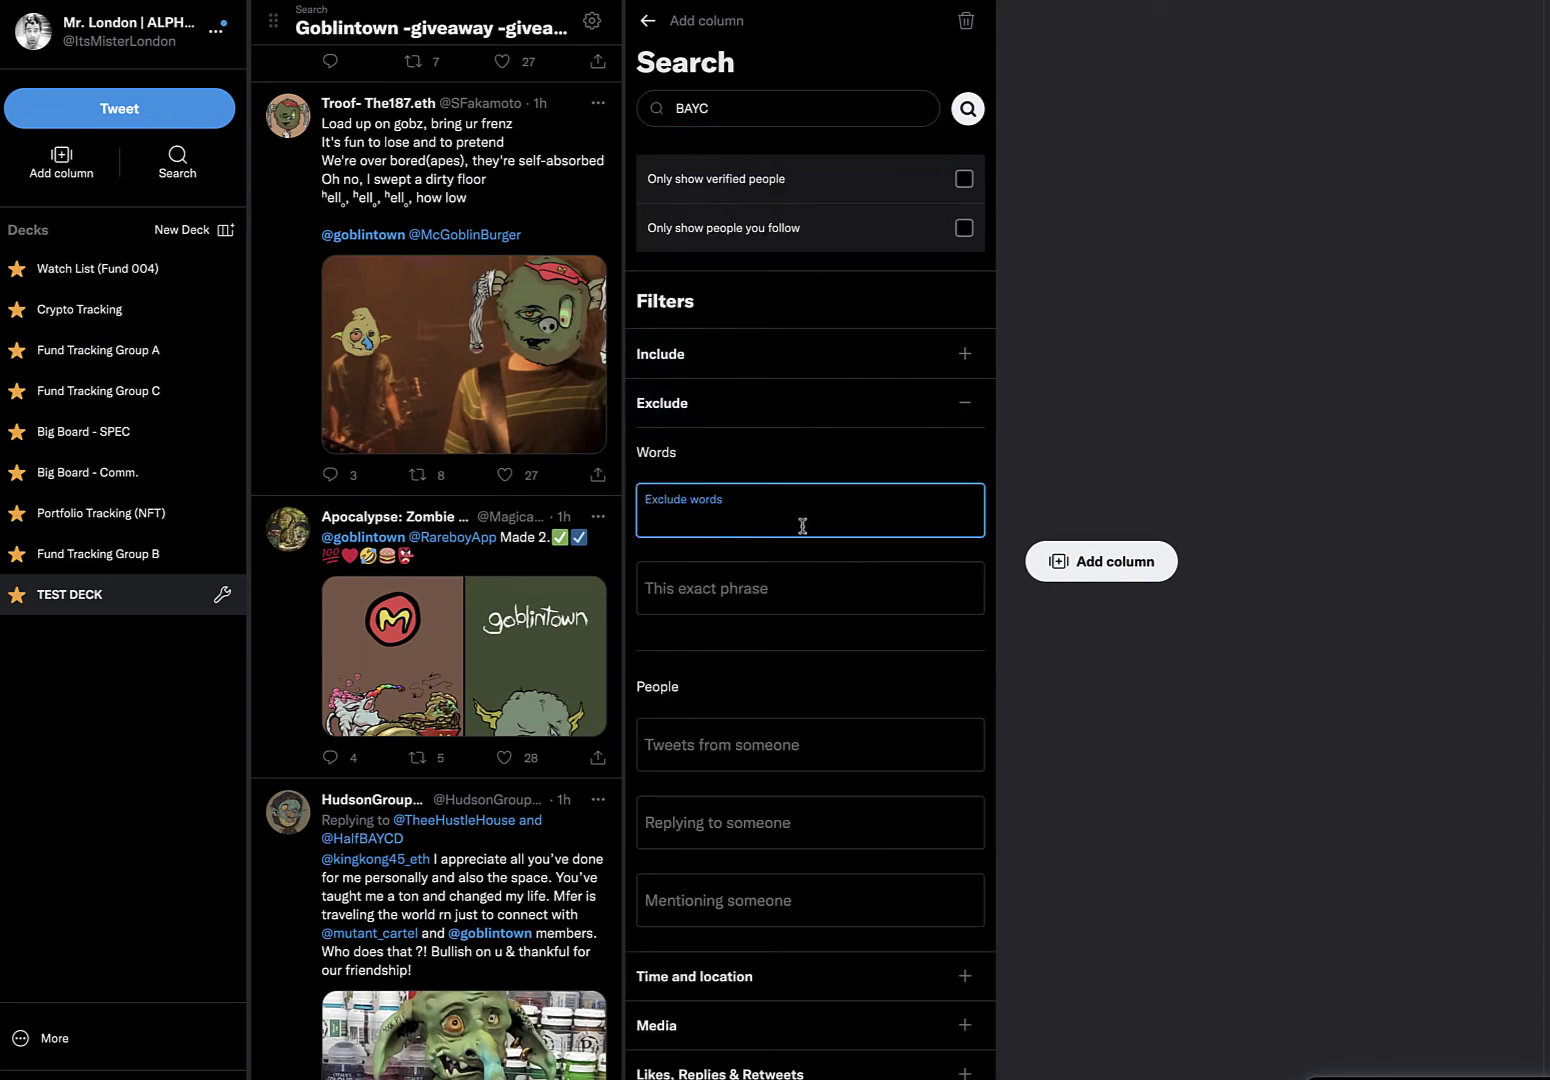
pyautogui.write('giveaway giveaways')
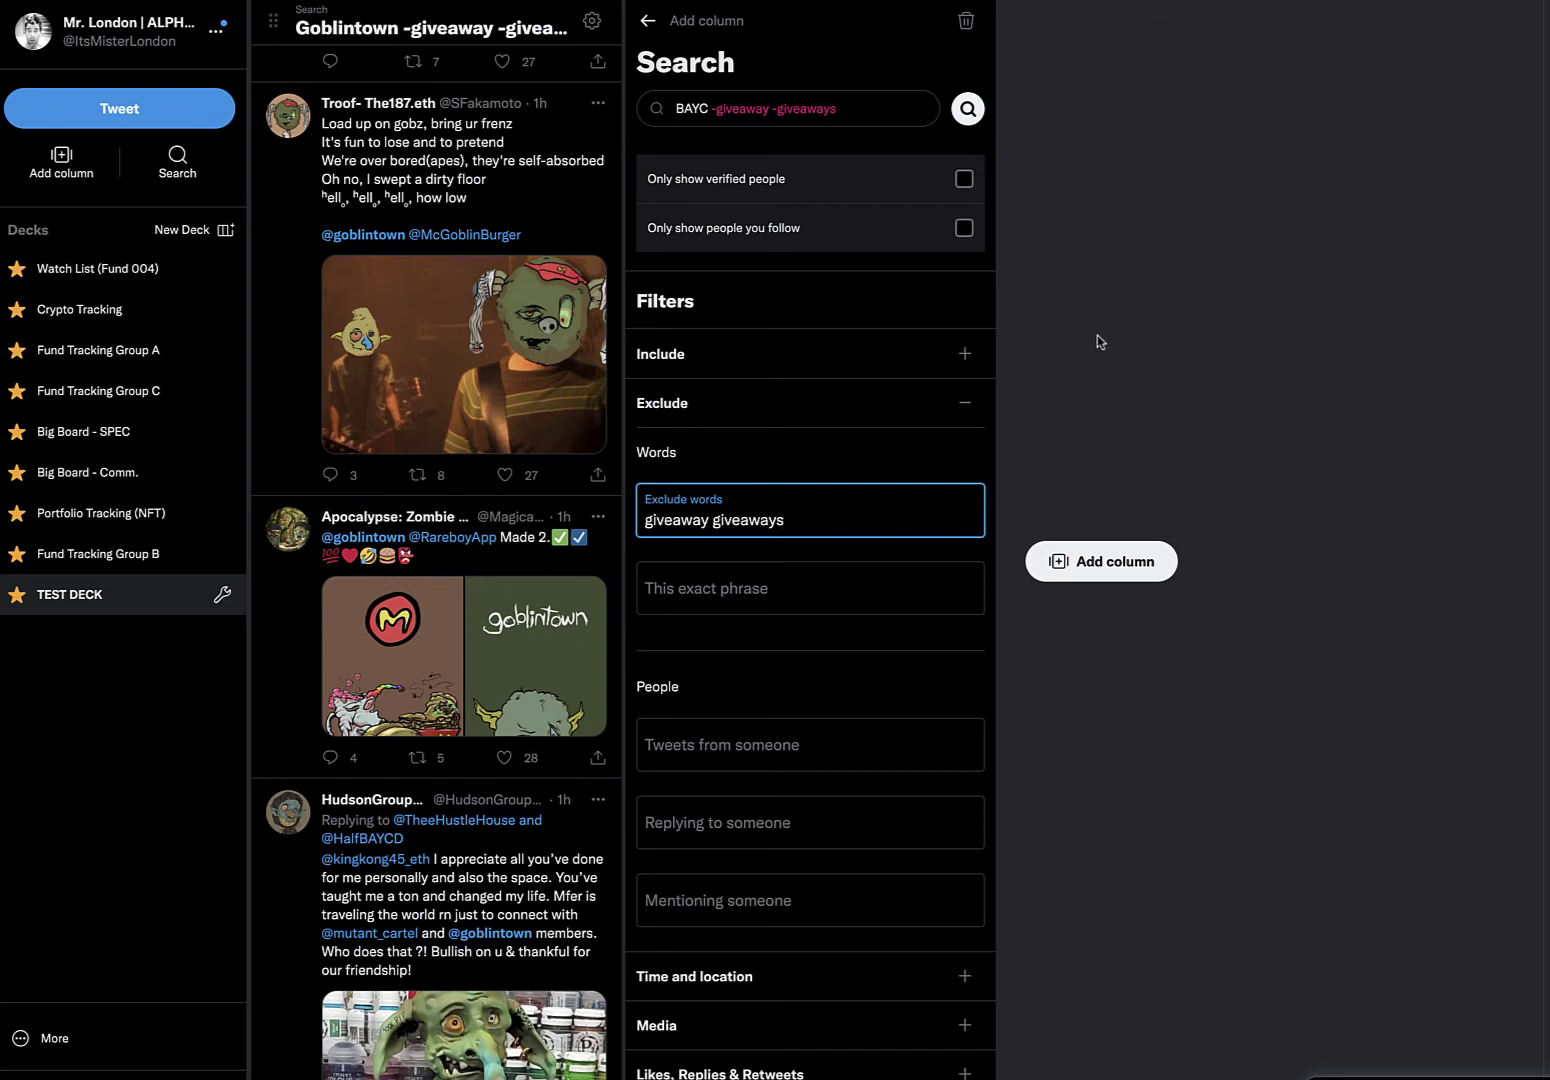
# Step: Limit the BAYC search to tweets with more than 25 likes
pyautogui.scroll(-1, 785, 690)
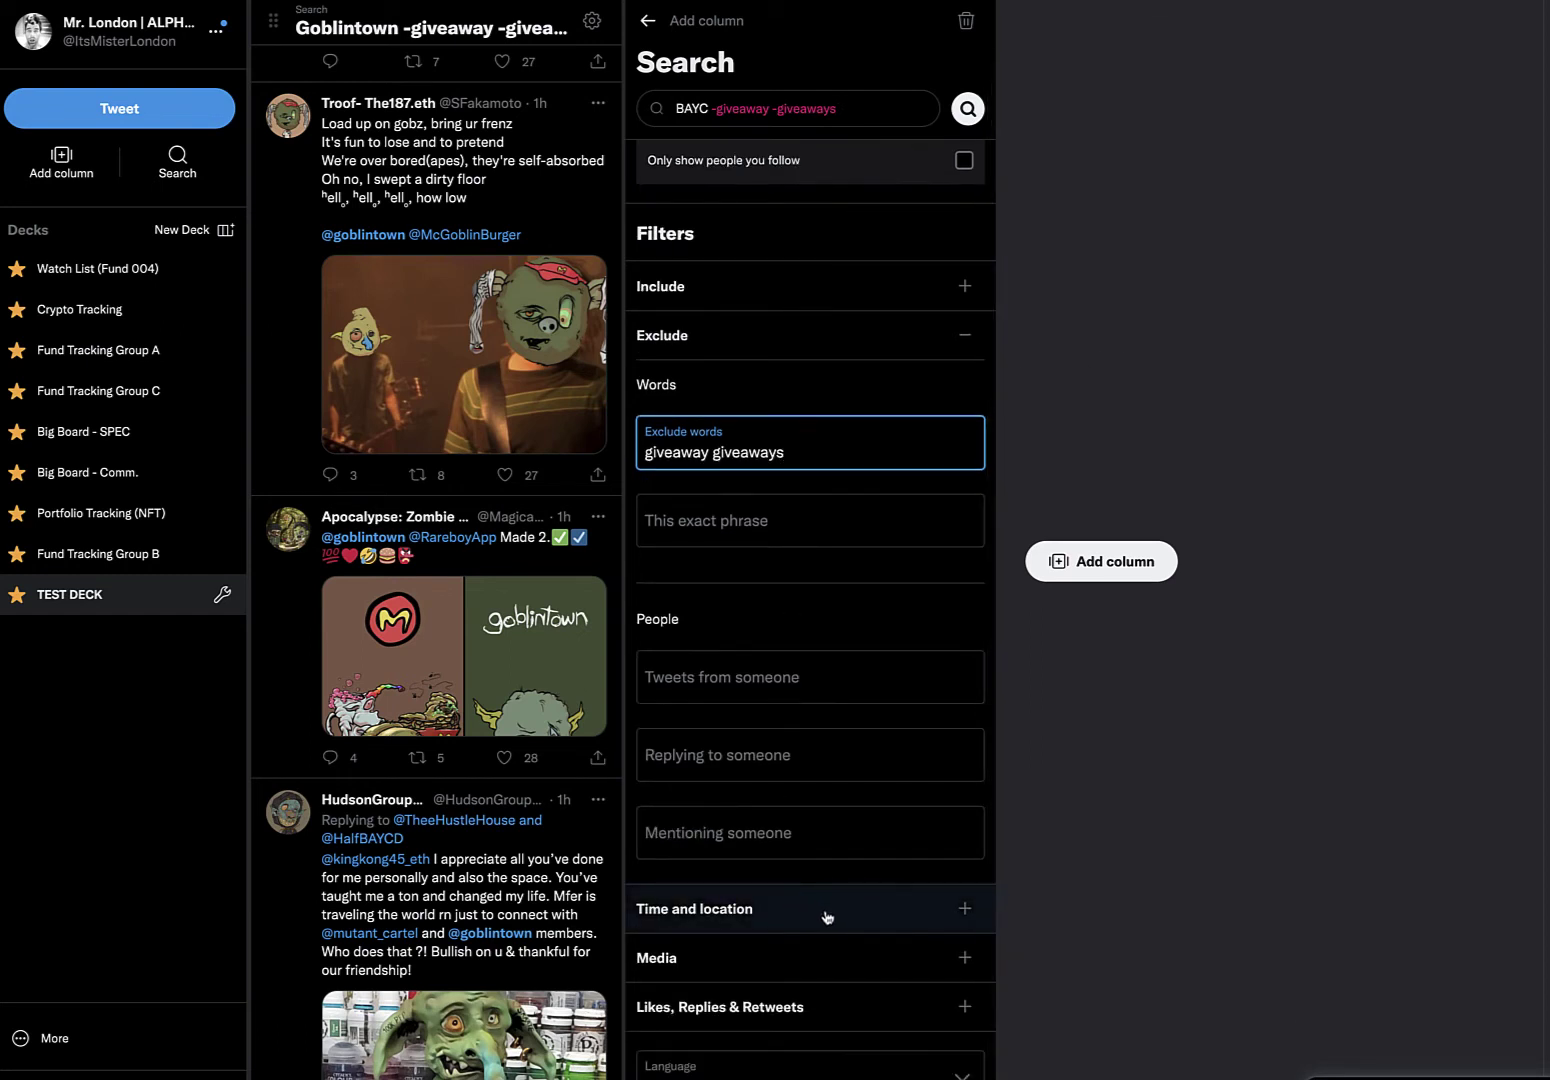
pyautogui.click(823, 1010)
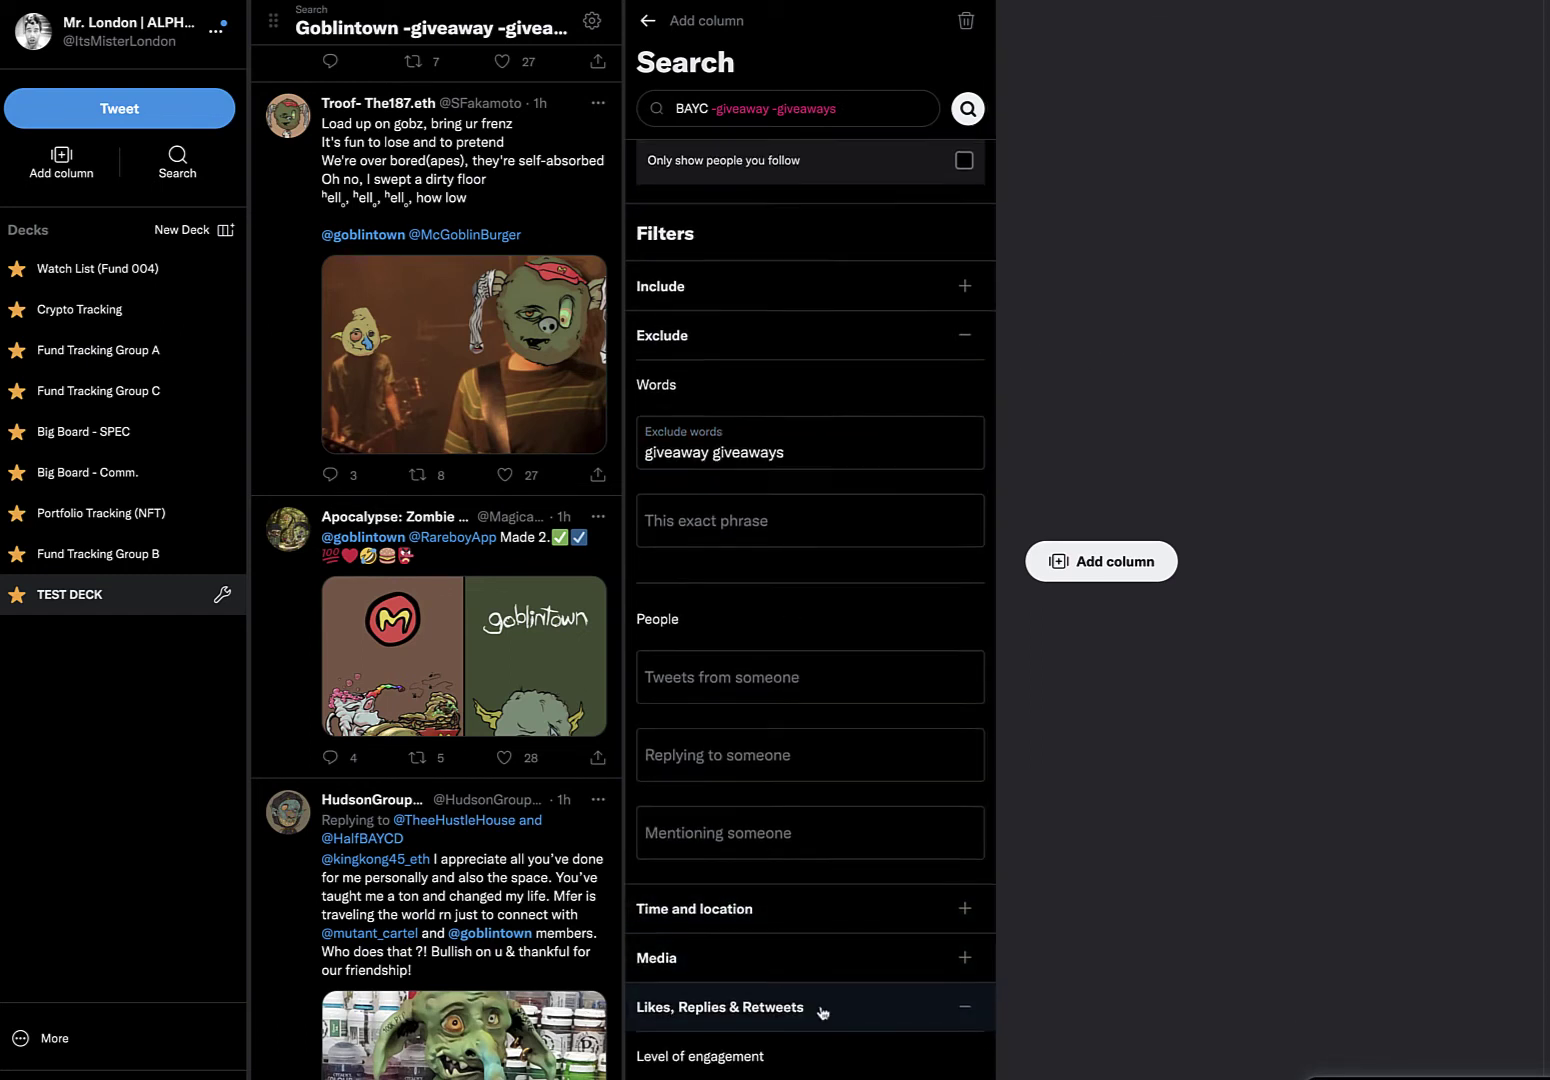
pyautogui.scroll(-5, 820, 1010)
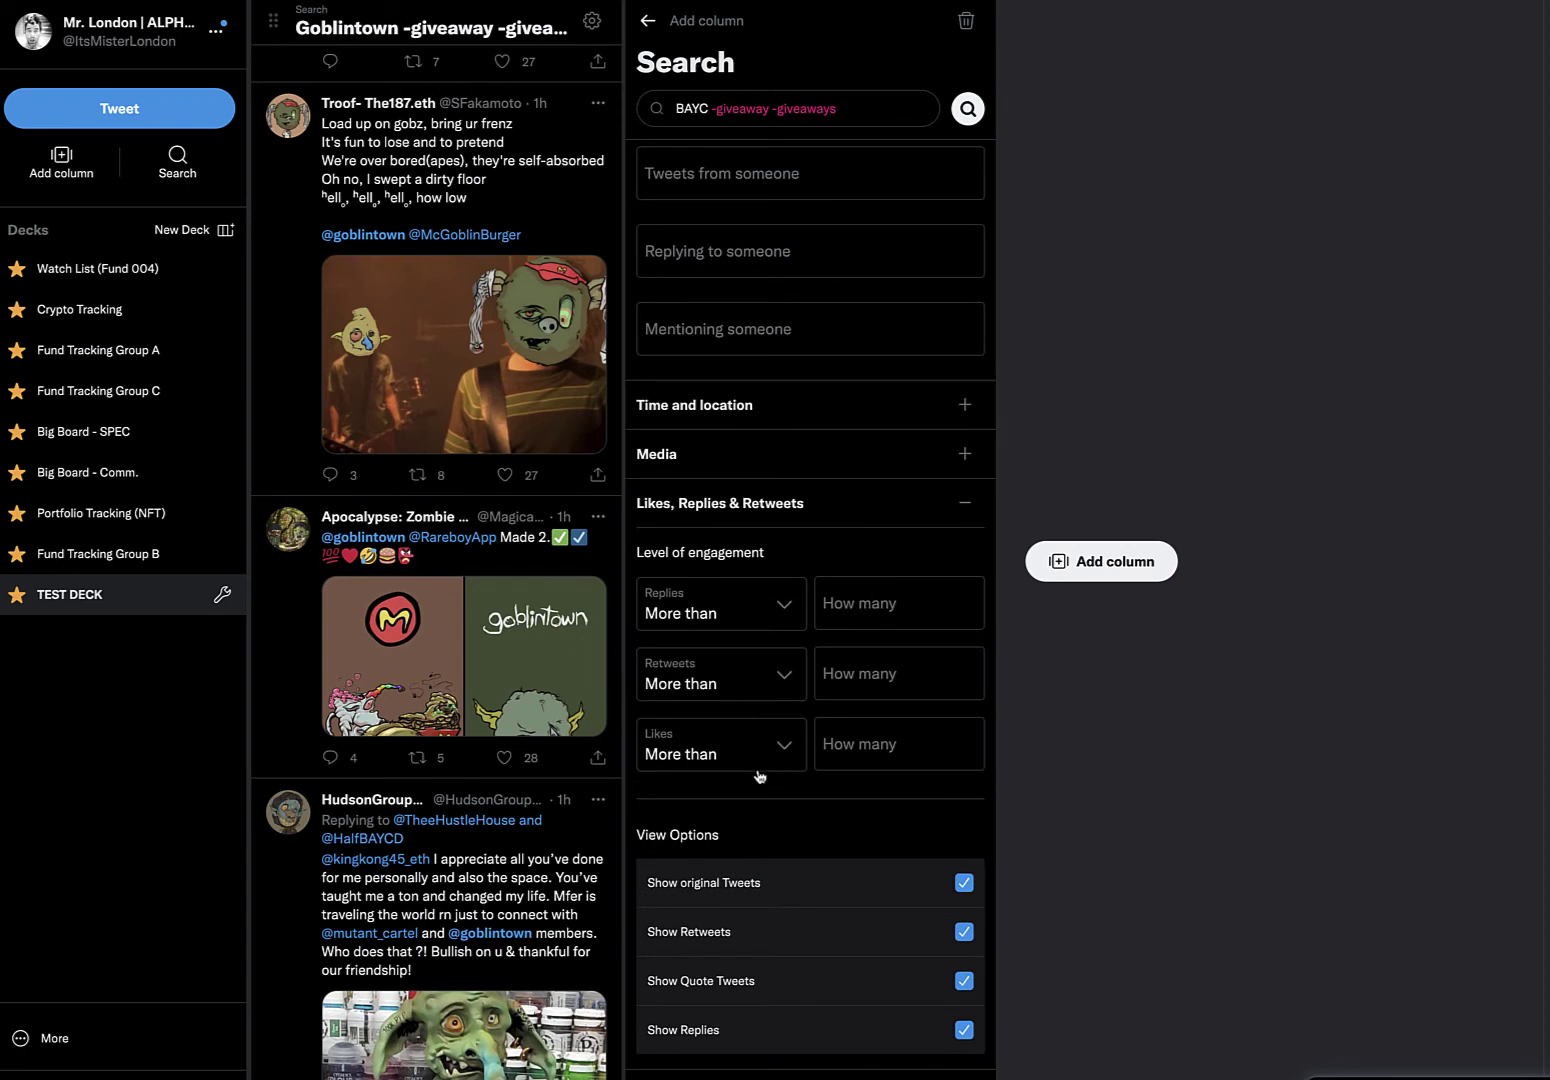
pyautogui.scroll(-1, 762, 777)
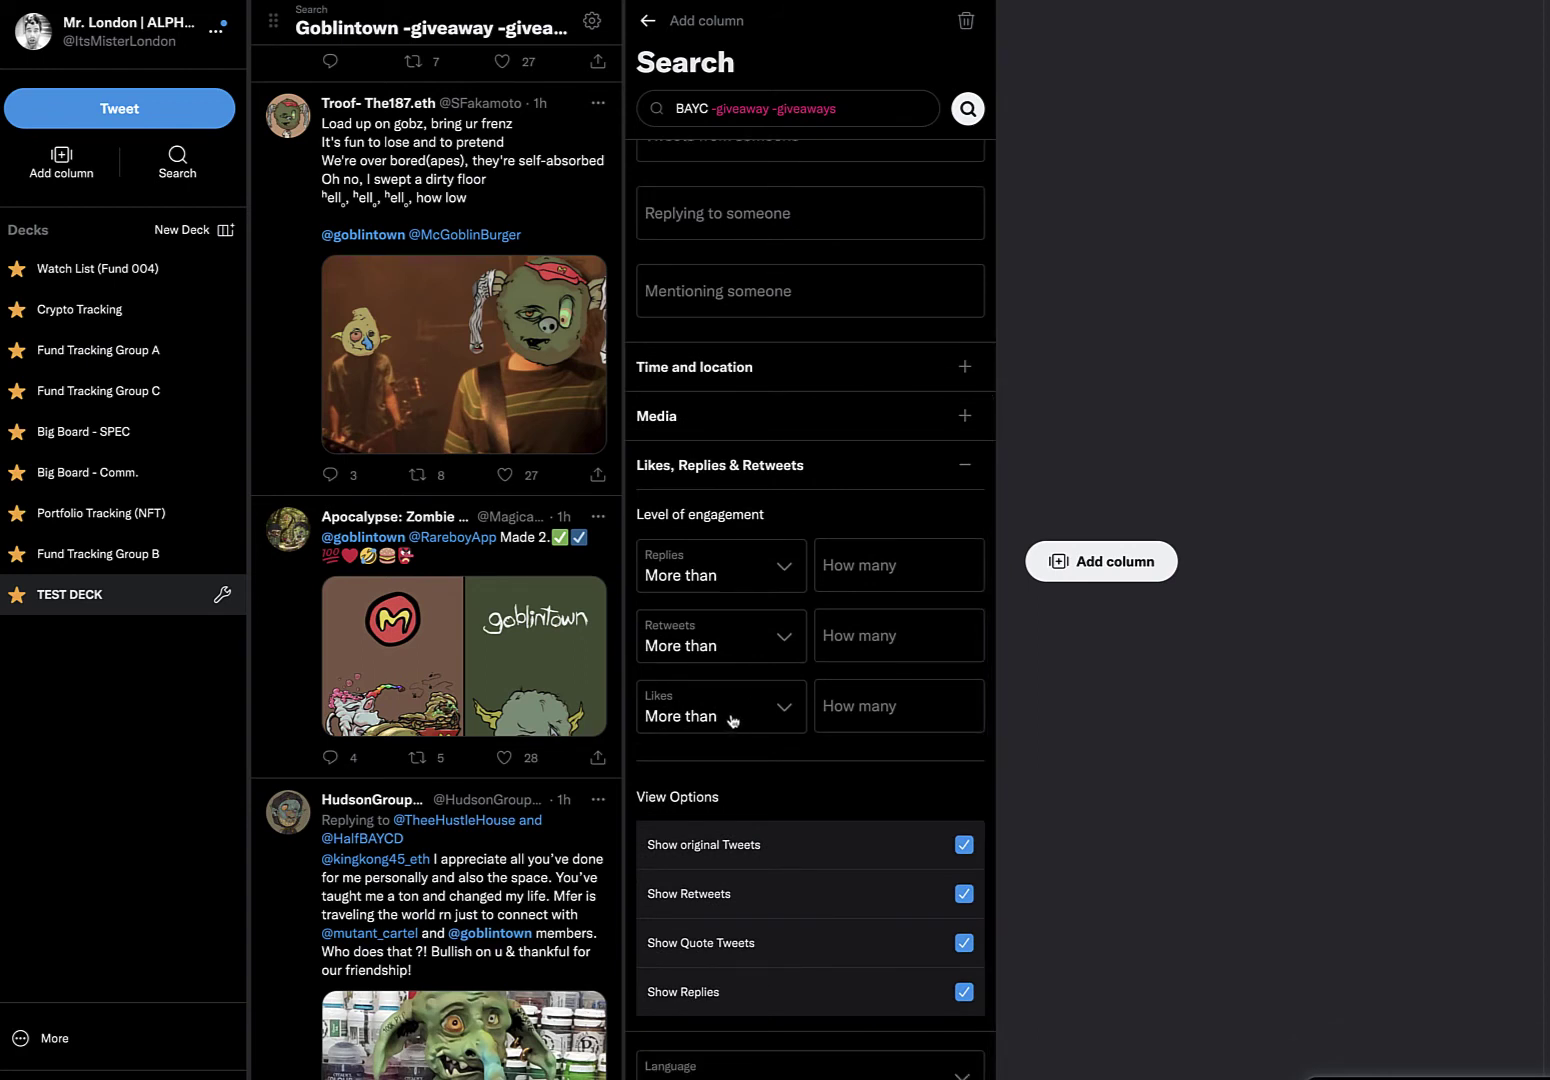
pyautogui.click(859, 714)
pyautogui.write('25')
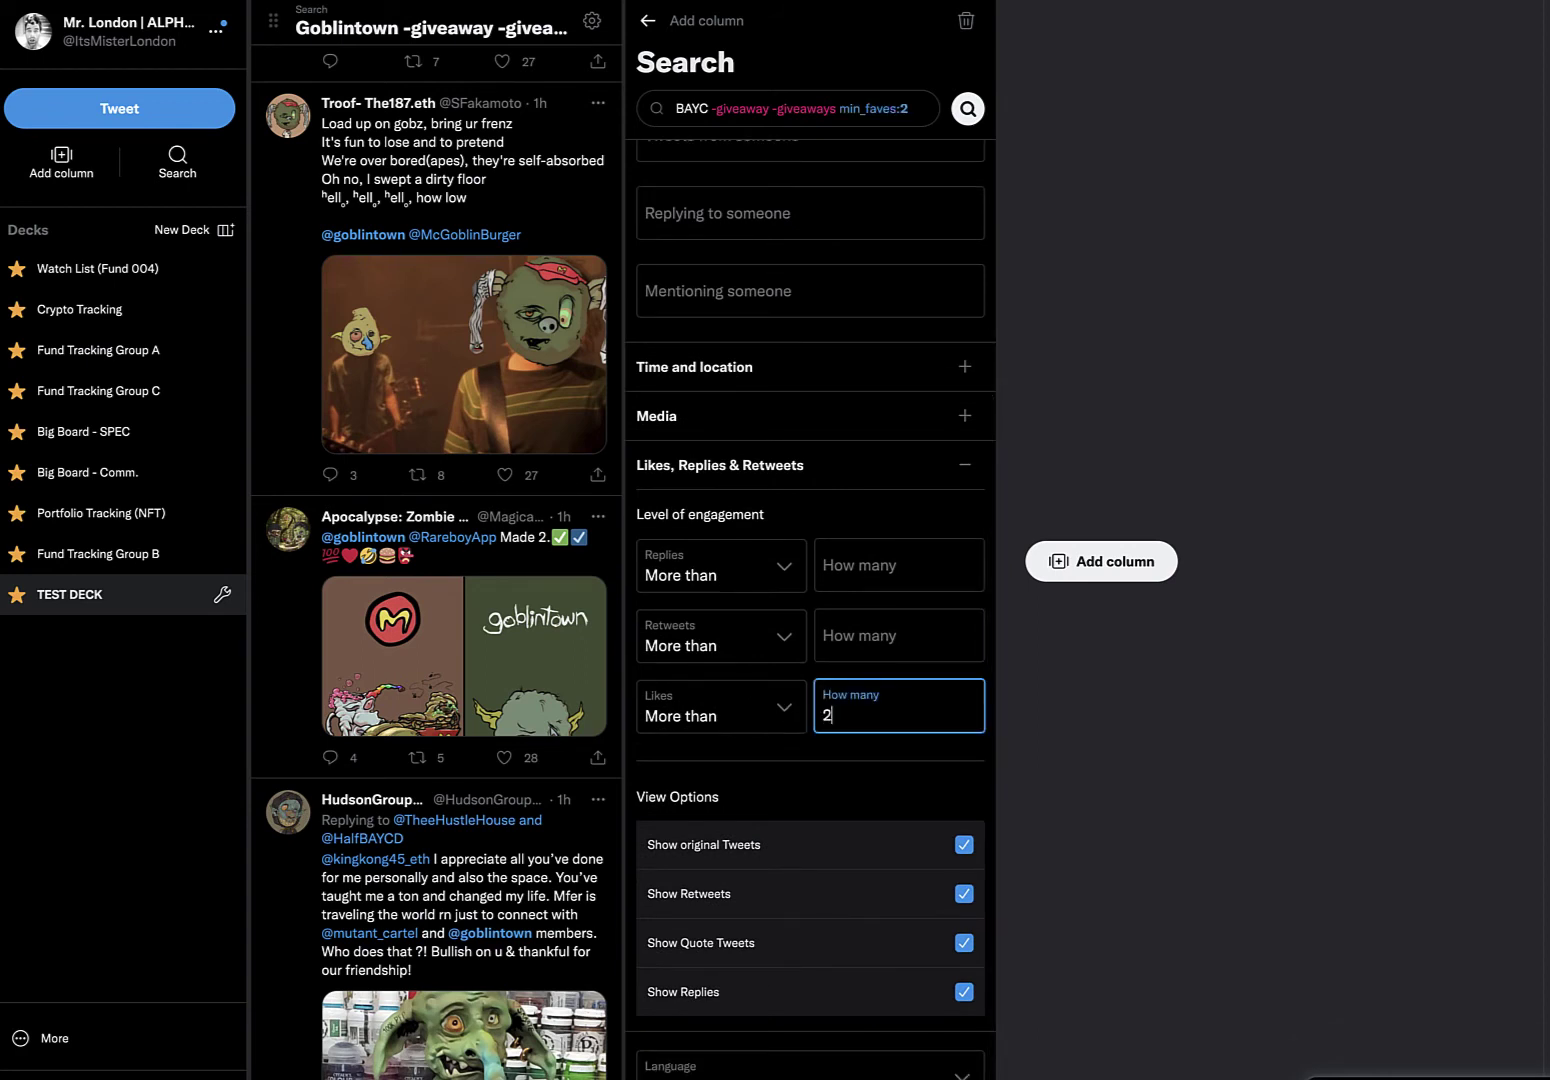
pyautogui.click(846, 752)
pyautogui.scroll(5, 848, 824)
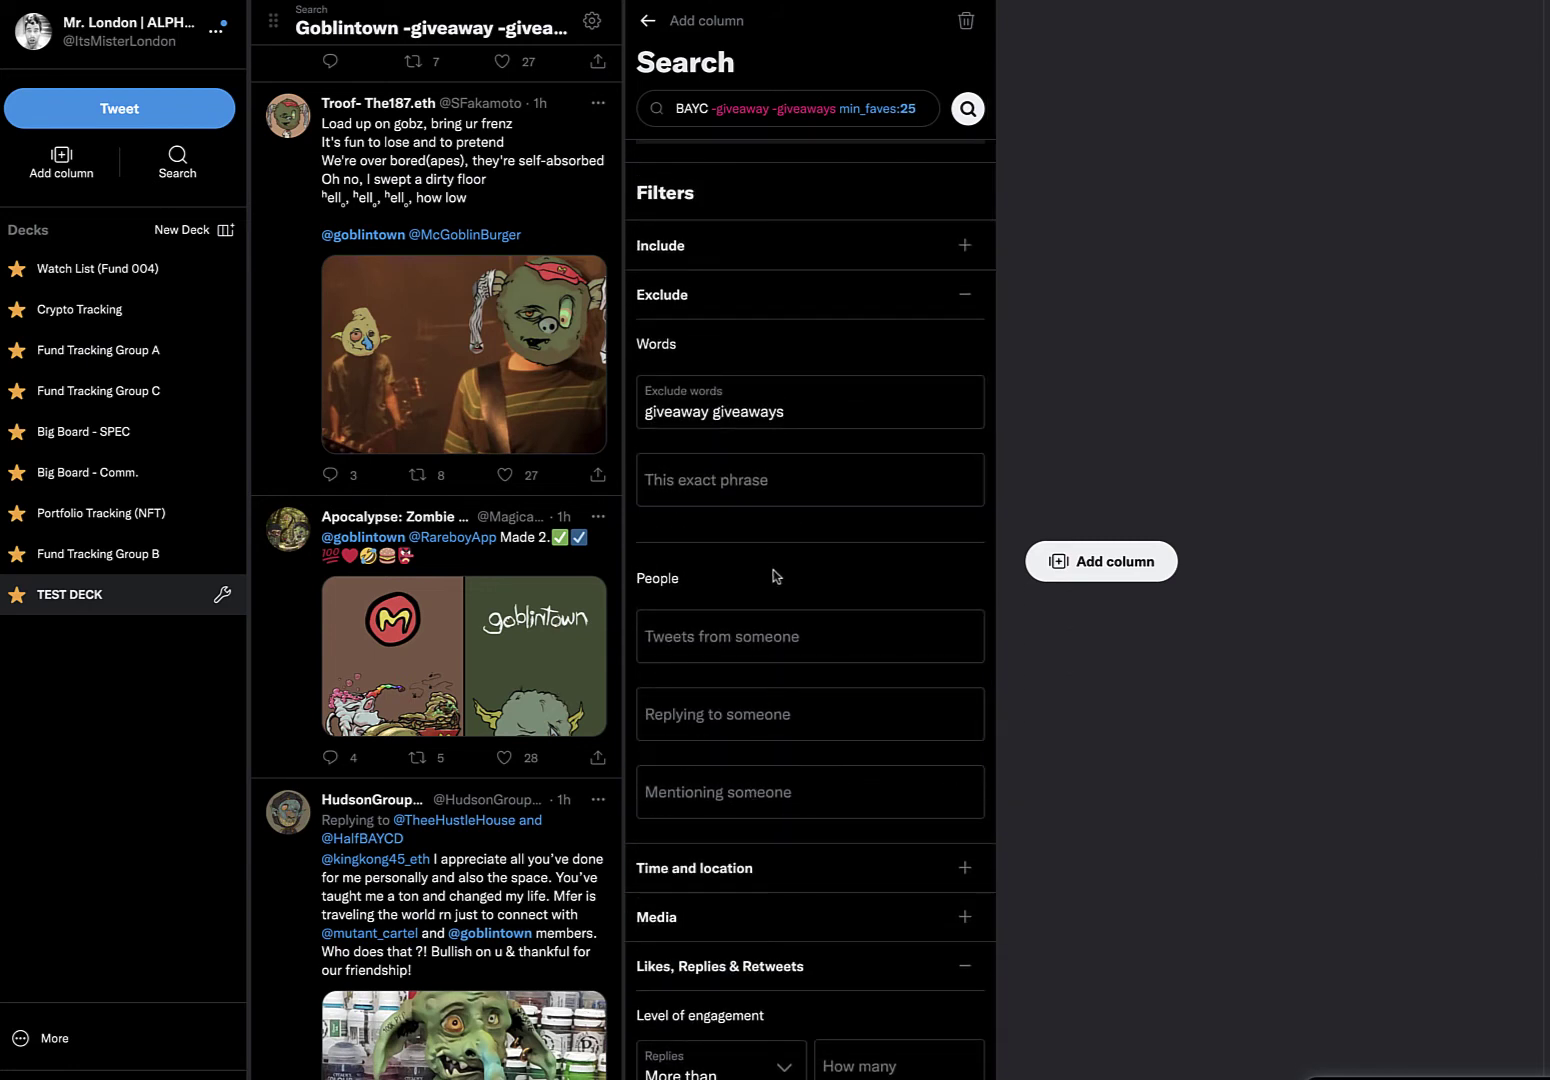
# Step: Add another blank column to the deck and run the filtered BAYC search so it becomes a column
pyautogui.scroll(1, 770, 574)
pyautogui.click(1058, 560)
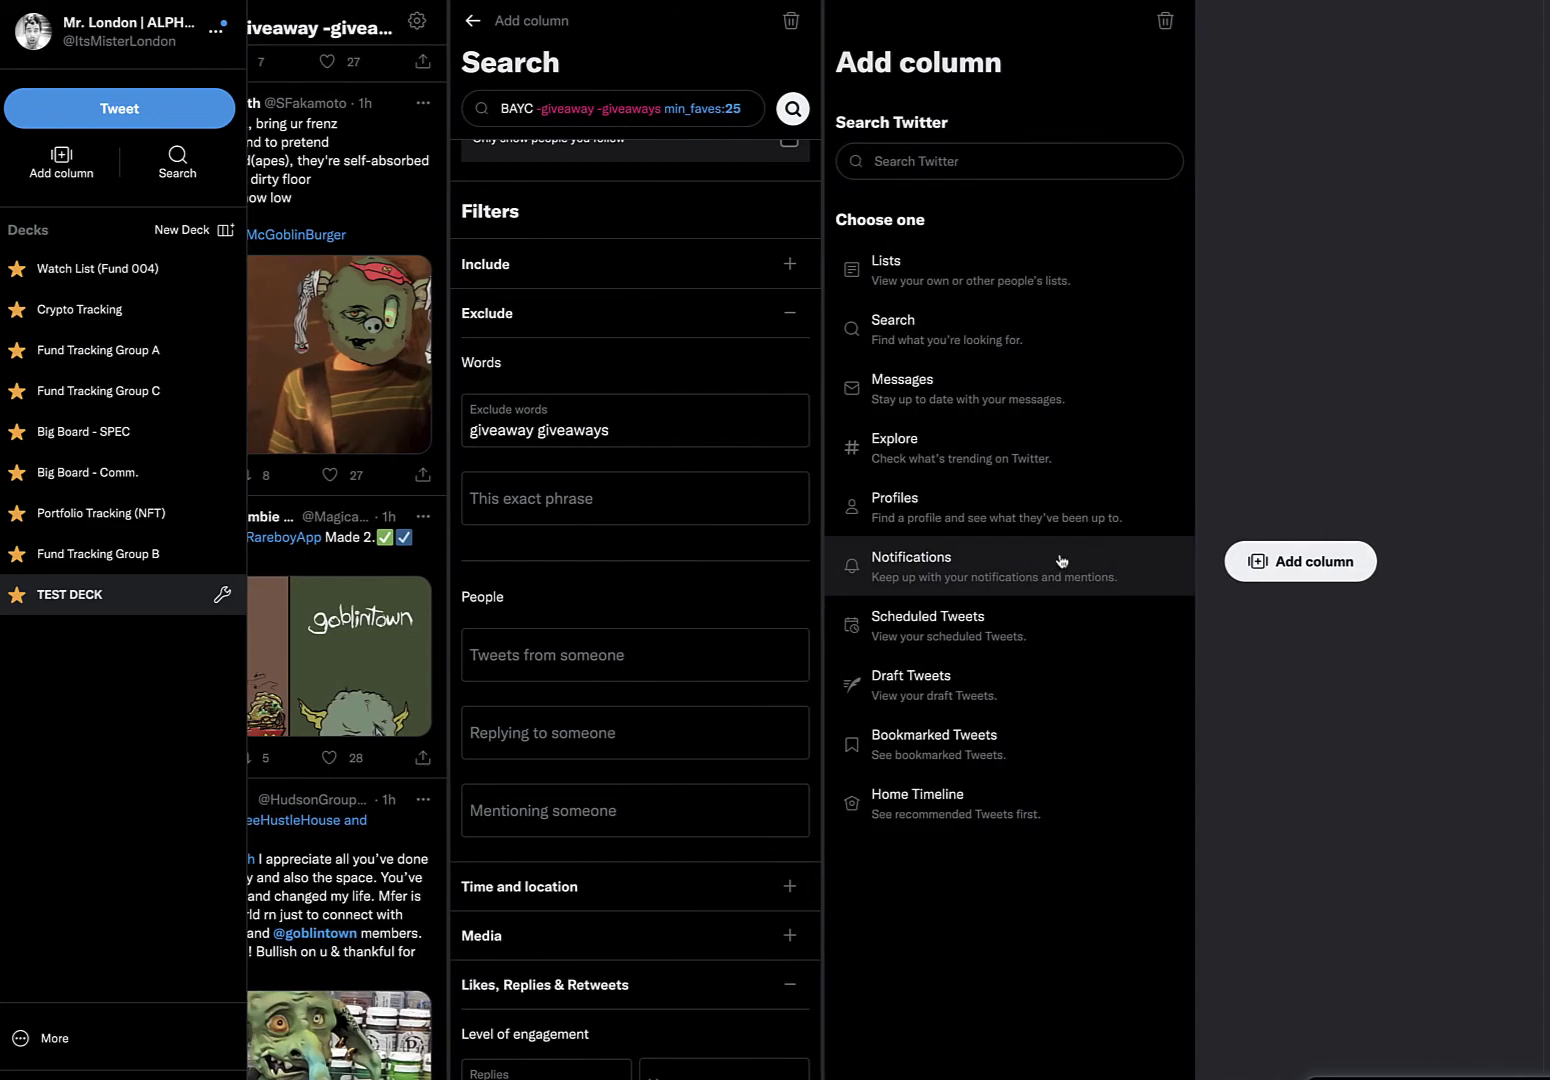
pyautogui.click(805, 118)
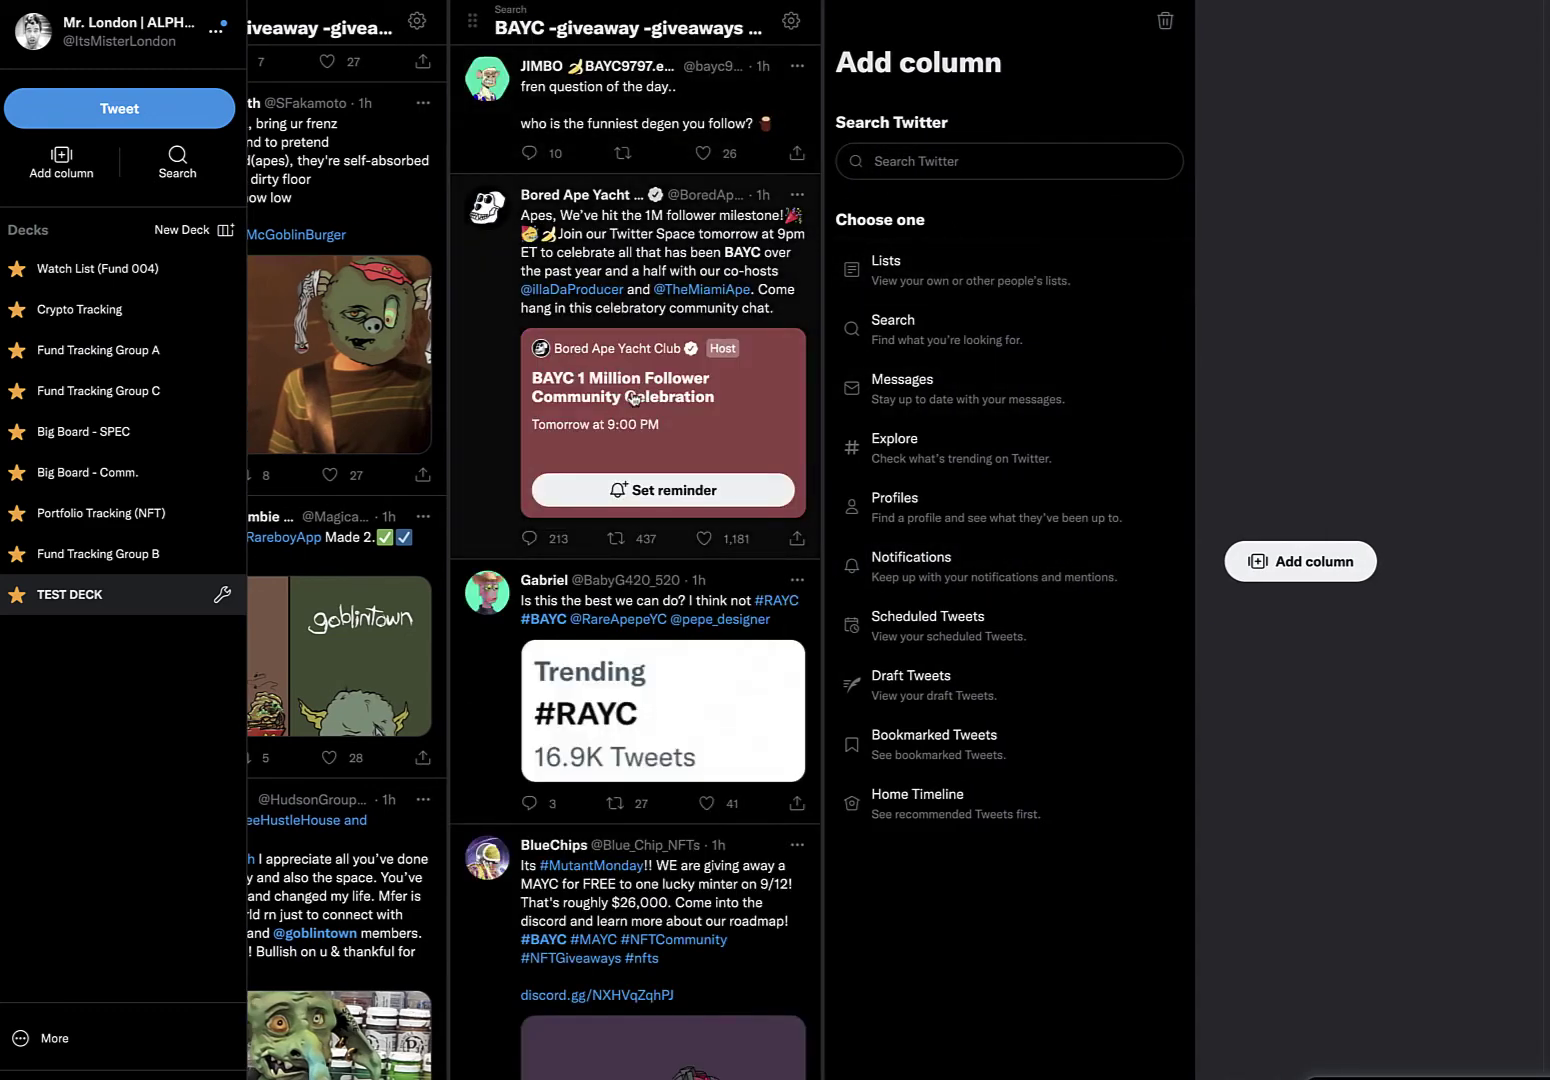
pyautogui.hscroll(-3, 363, 82)
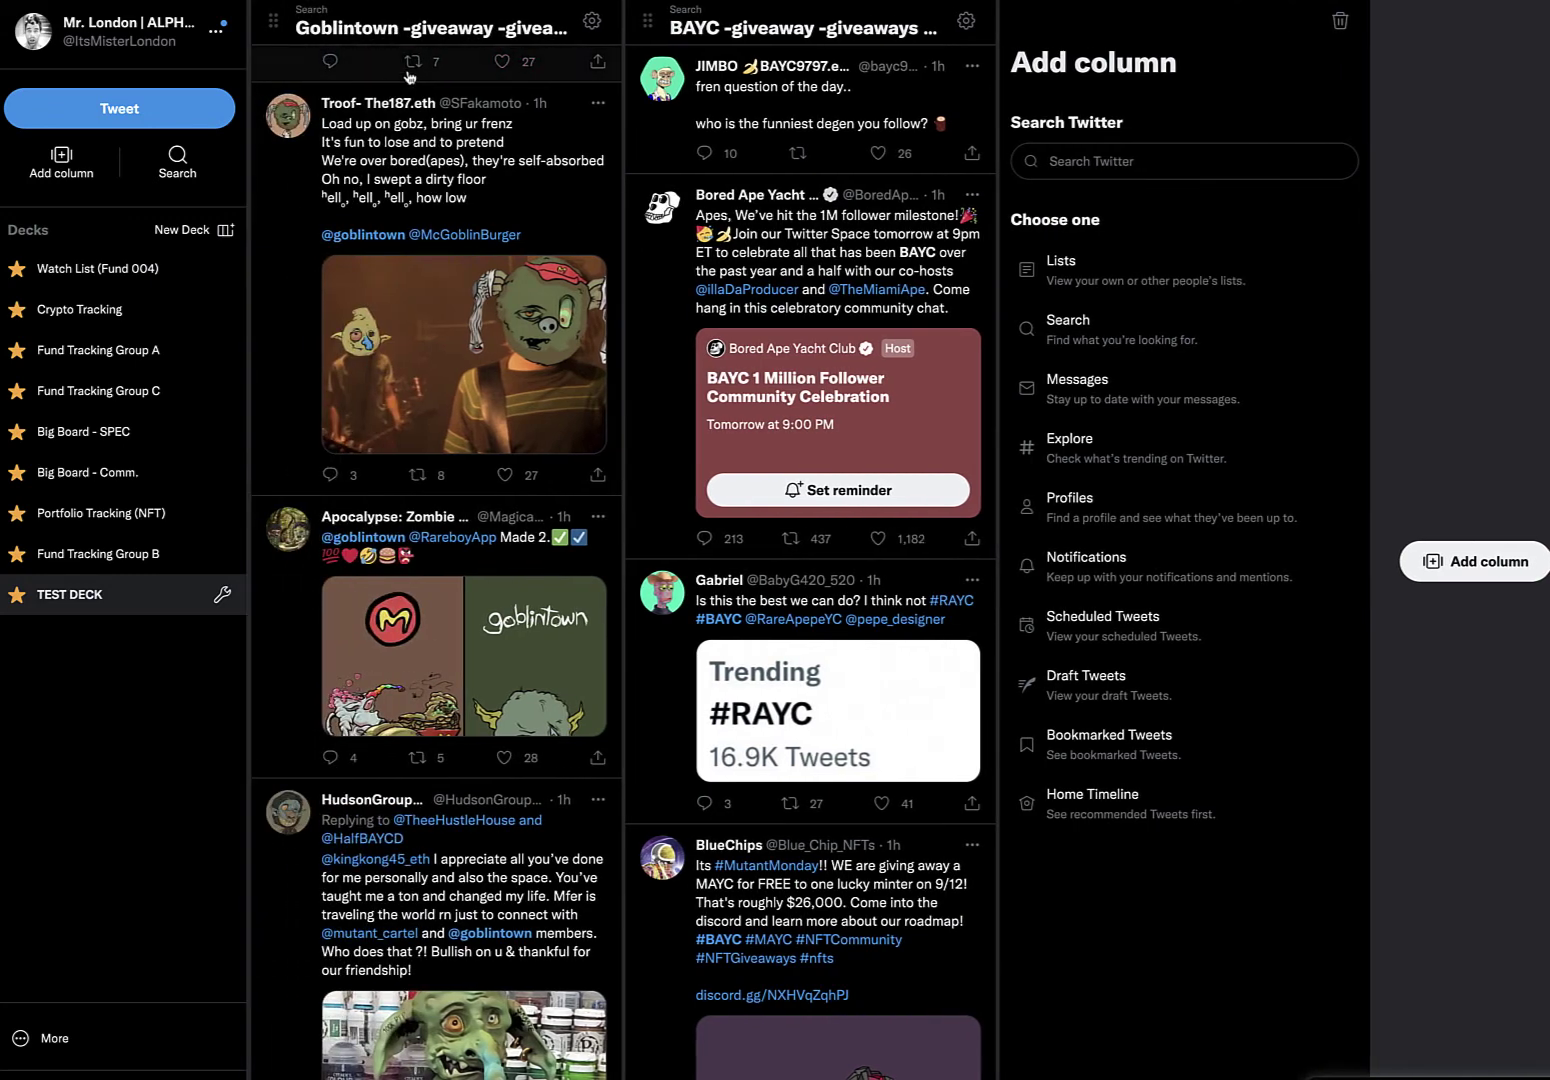
# Step: Start a third search column and enter the handle of the account that posted the #RAYC trending tweet, choosing its matching suggestion
pyautogui.moveTo(683, 33)
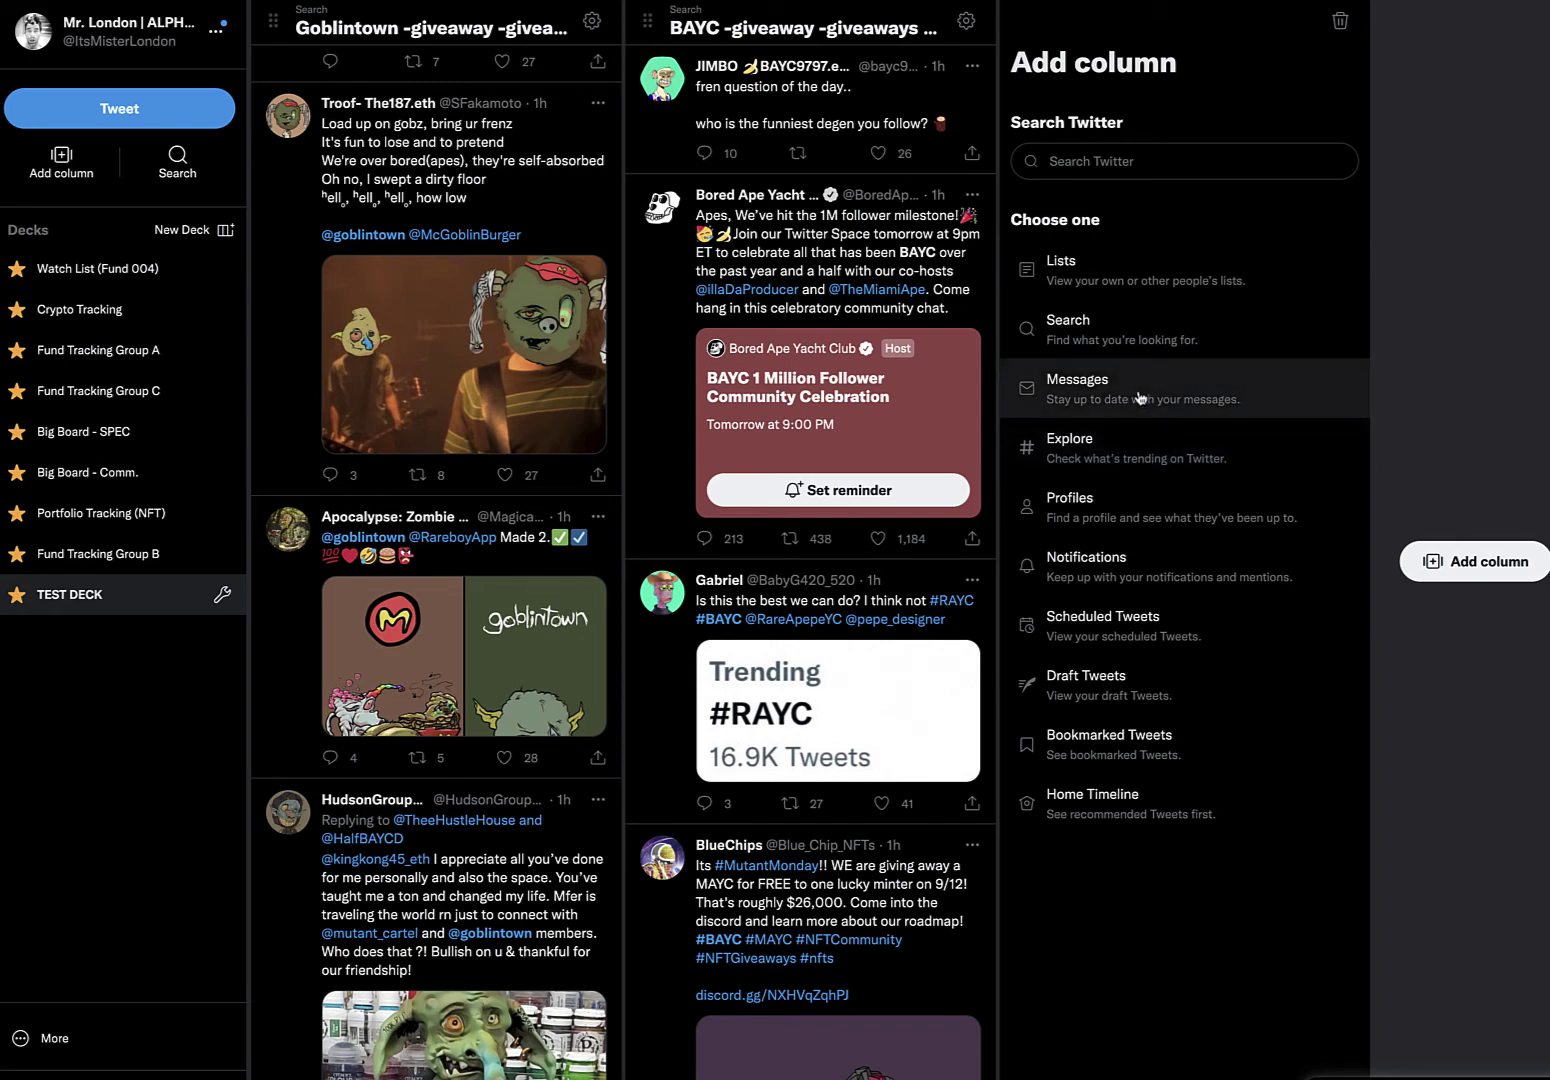
pyautogui.click(1128, 338)
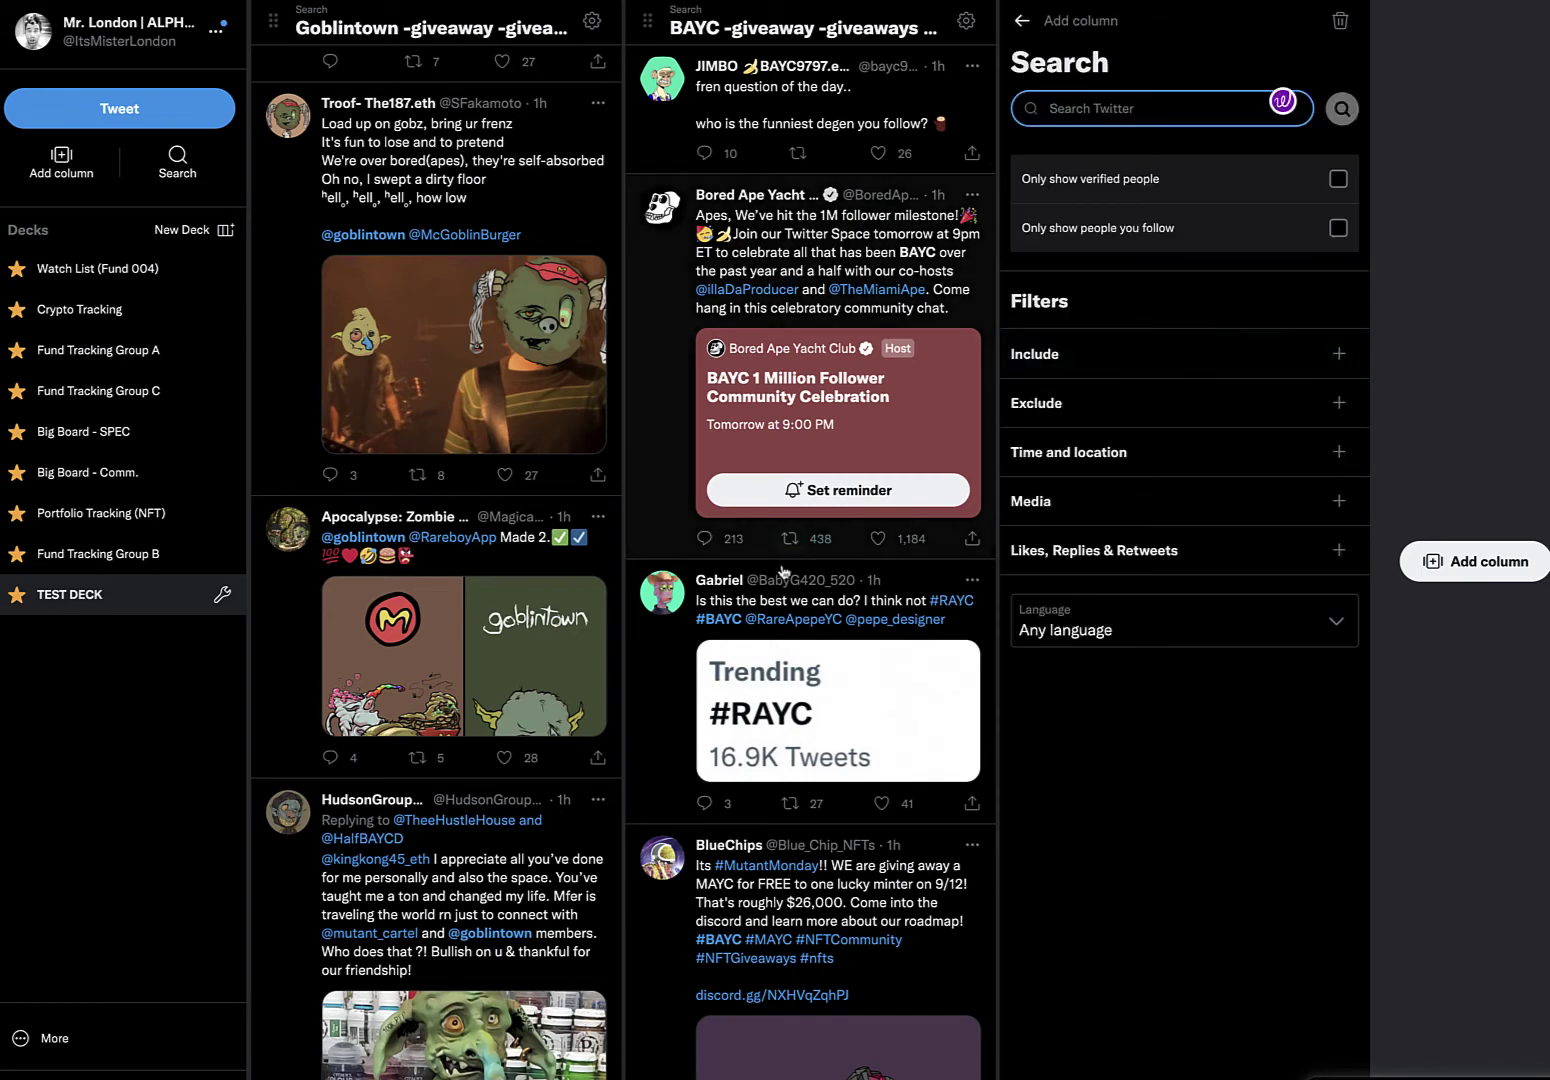
pyautogui.moveTo(838, 590)
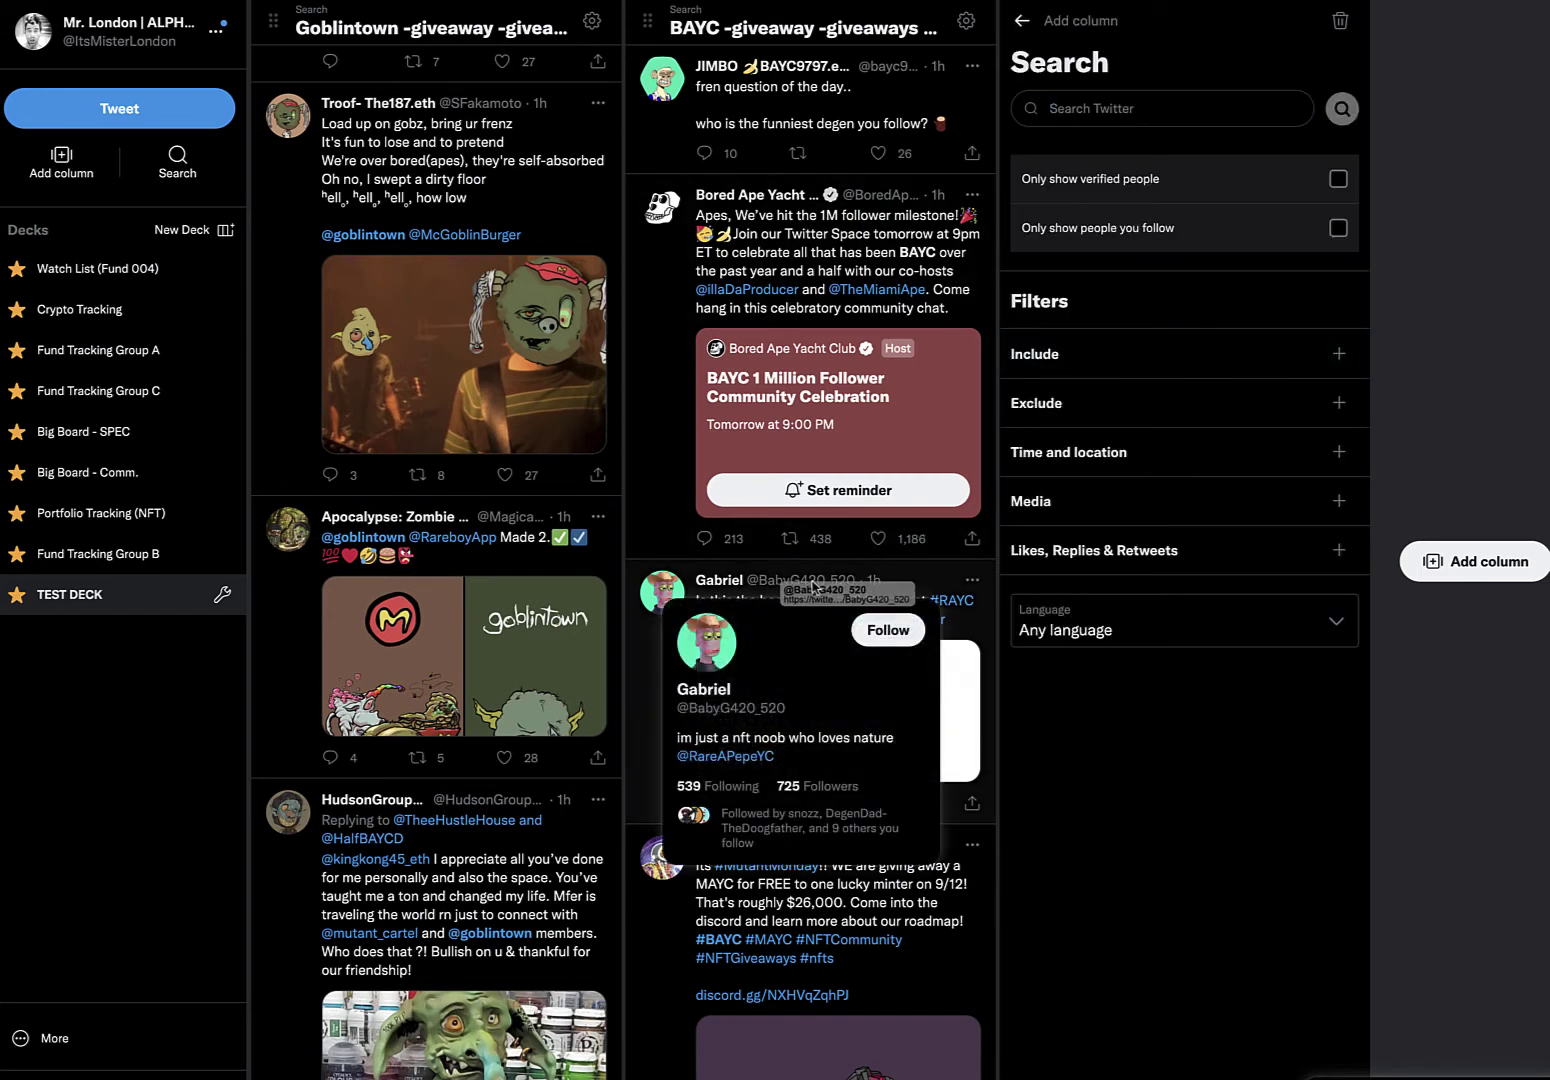
pyautogui.click(1157, 108)
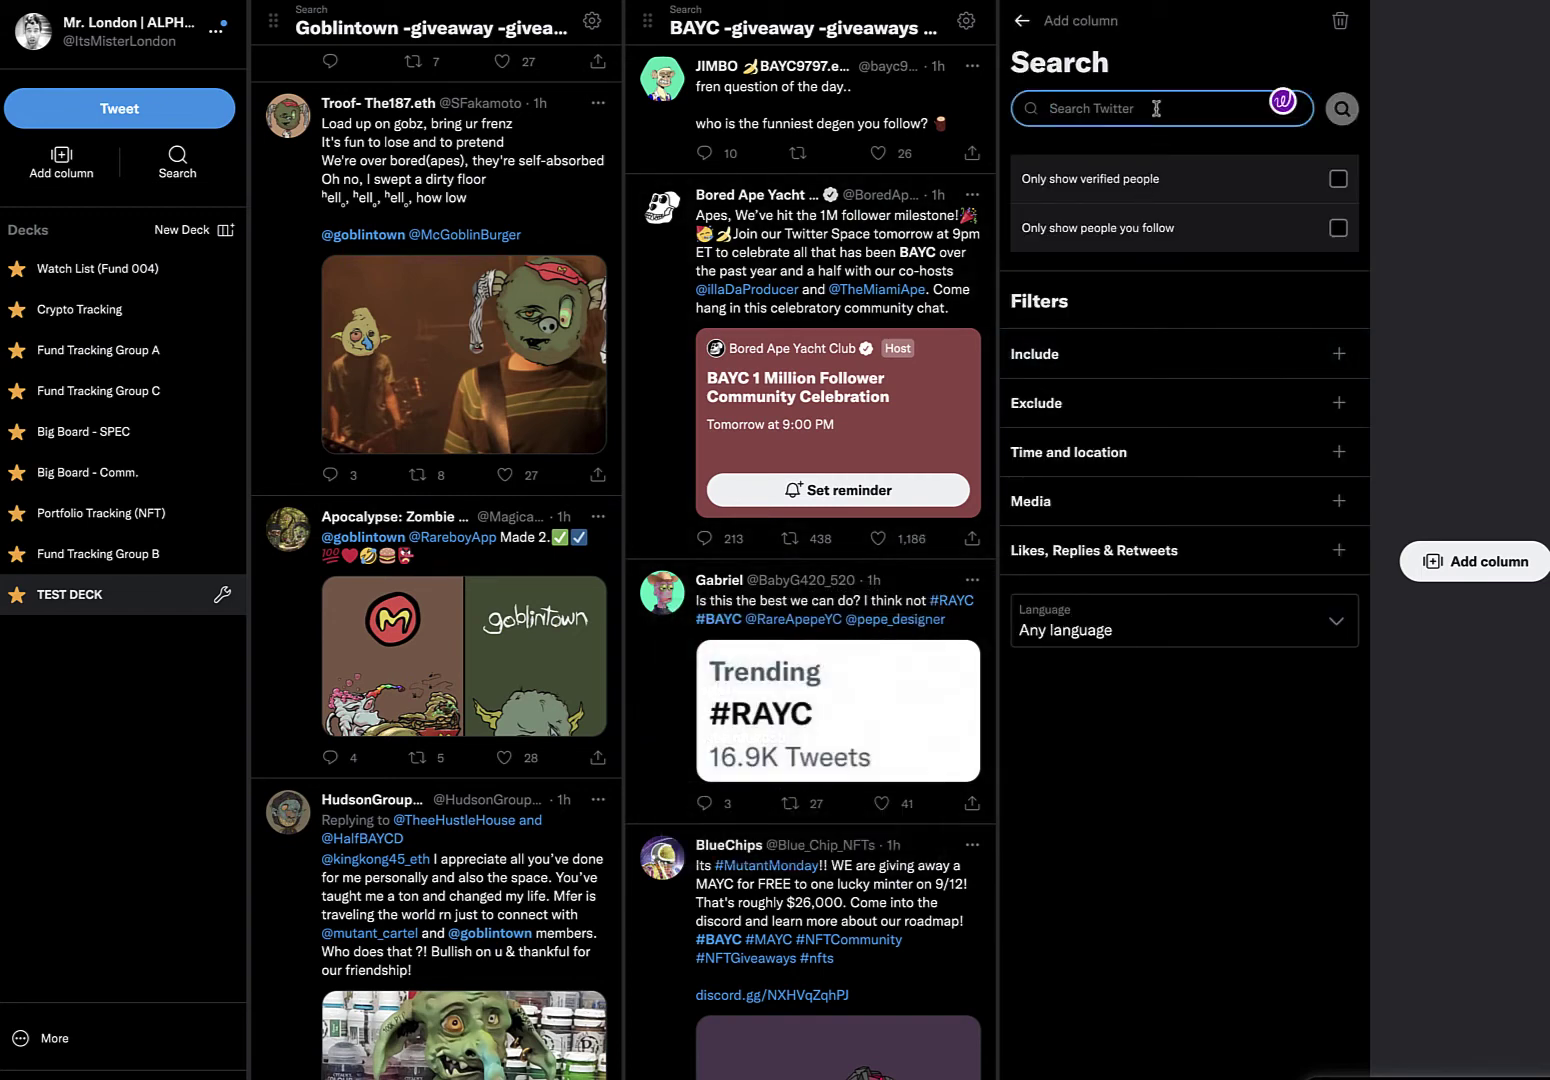
pyautogui.write('@baby')
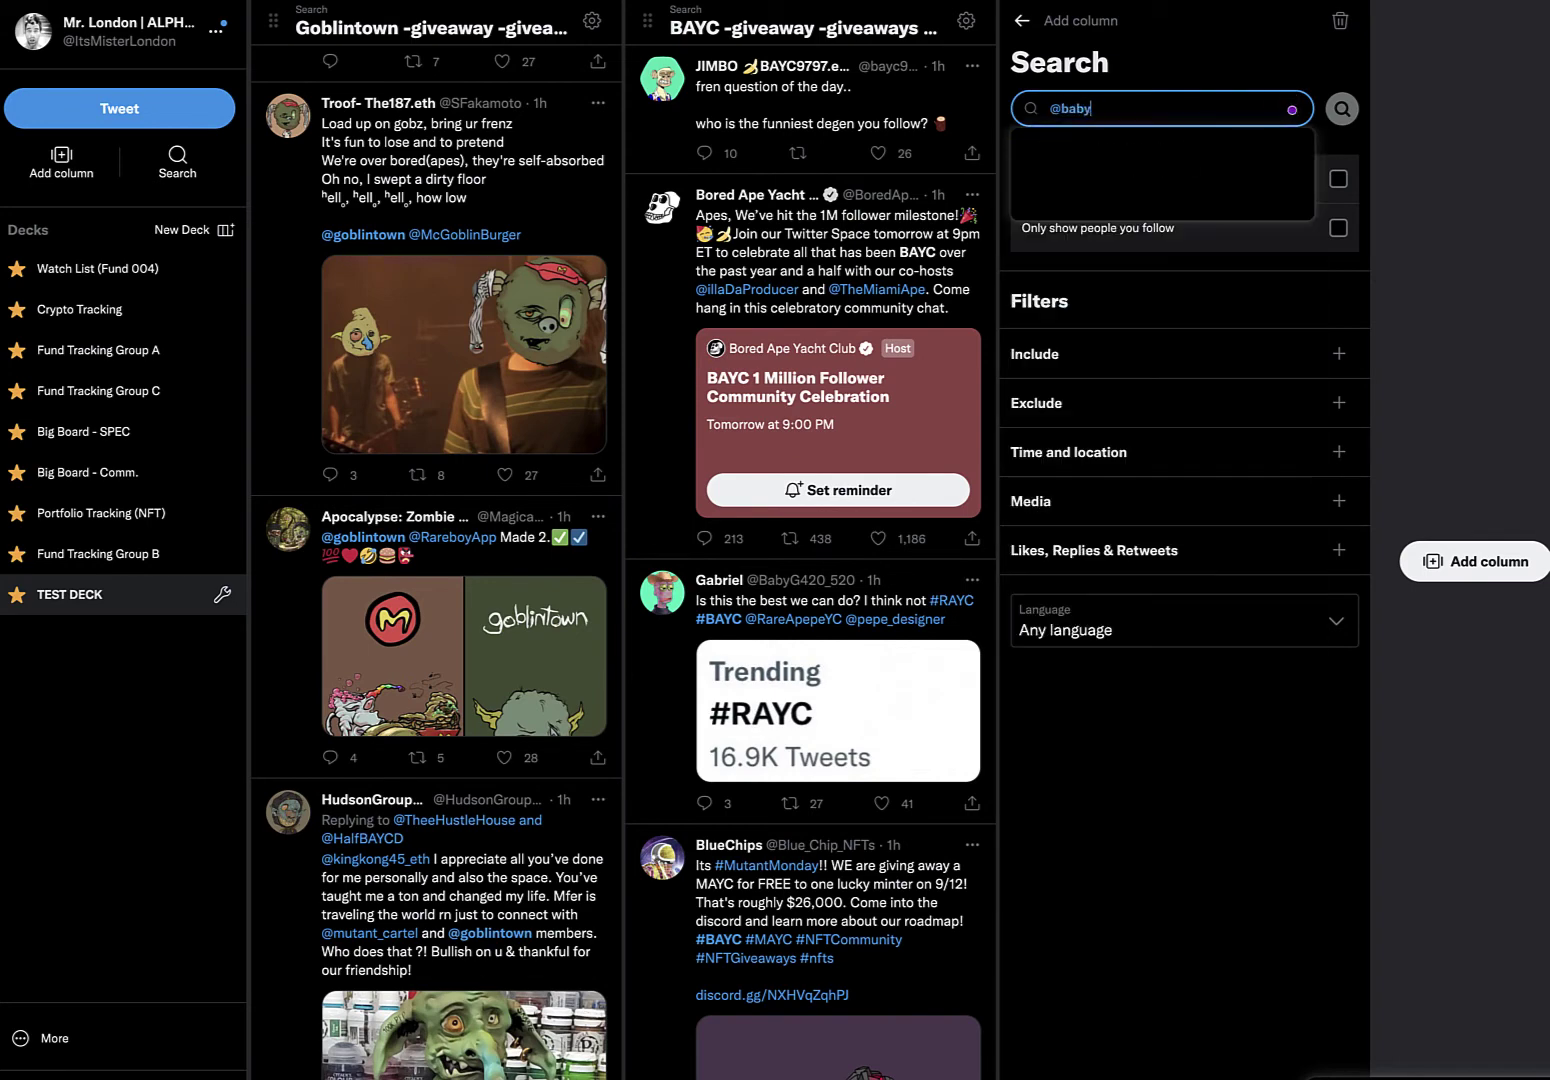
pyautogui.write('tg')
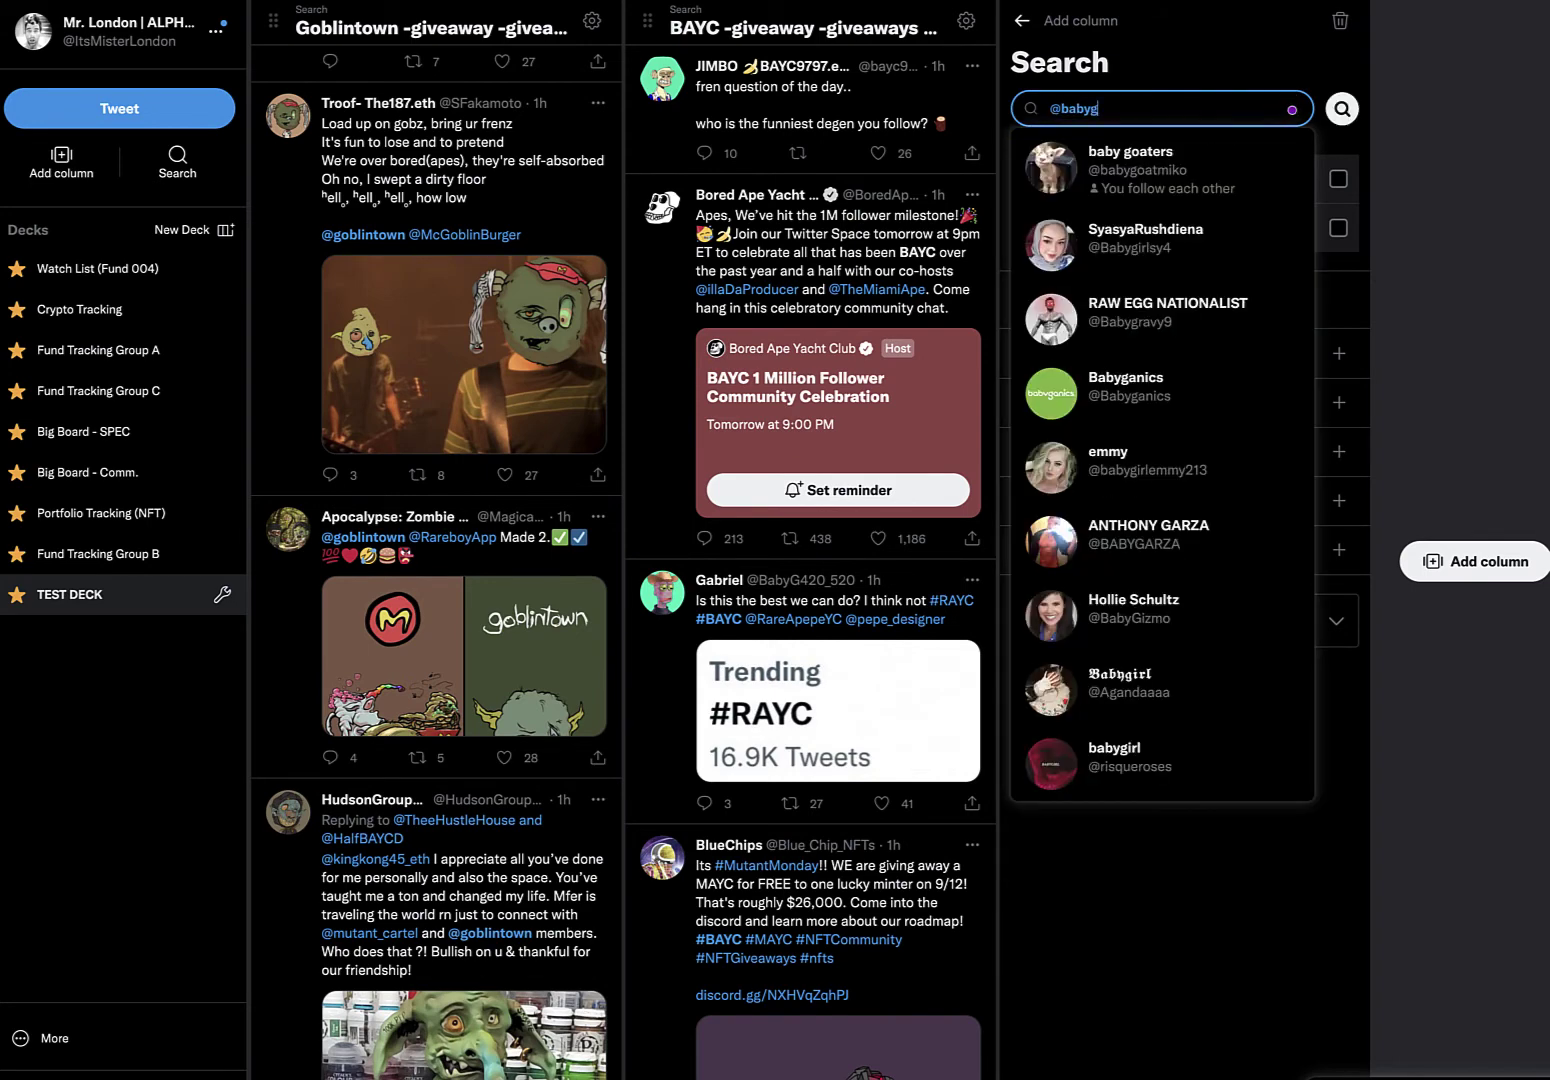
pyautogui.write('2')
pyautogui.write('20')
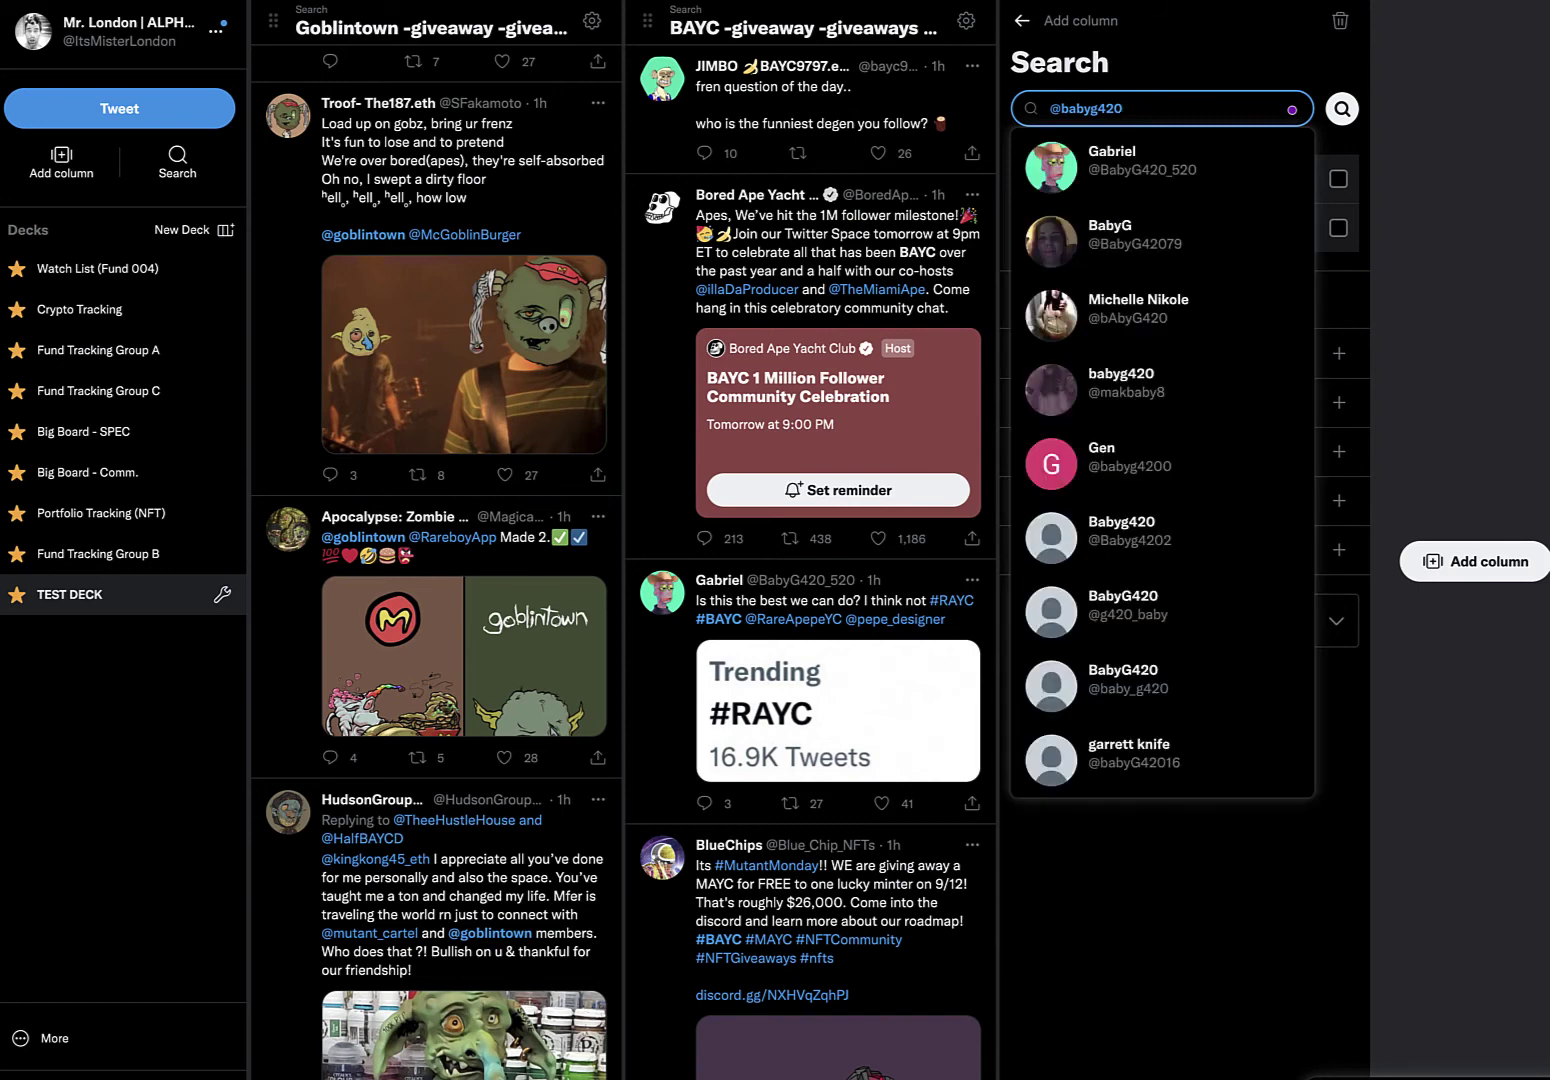
pyautogui.write('_520')
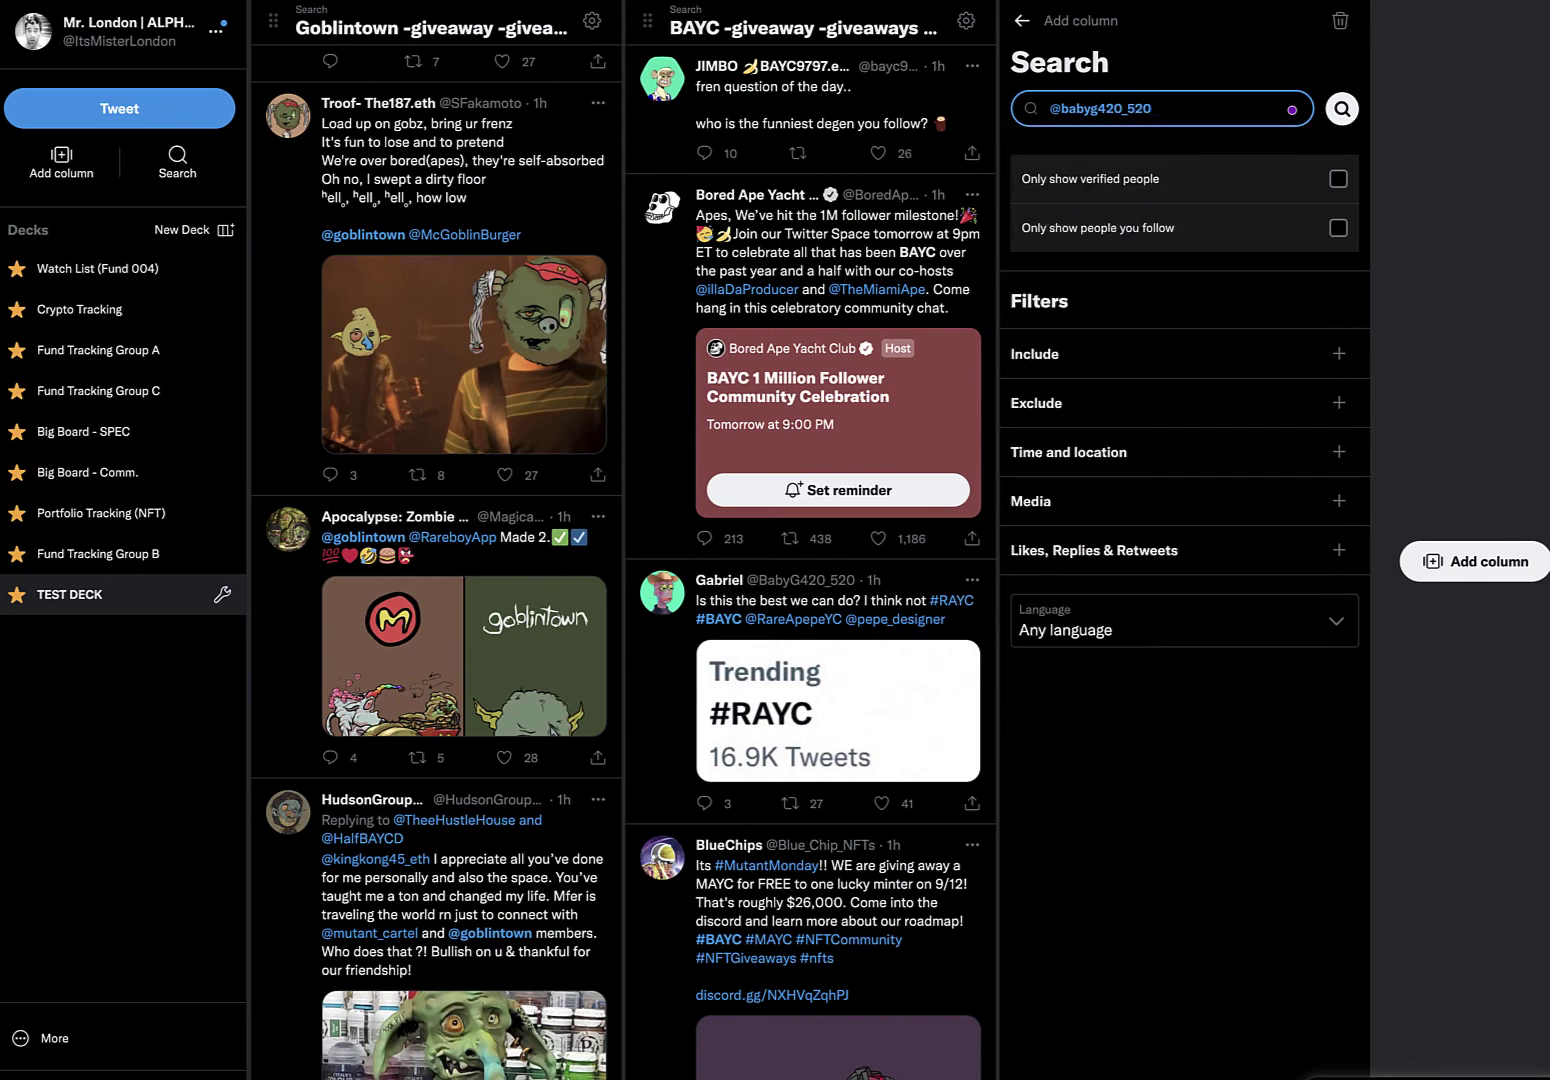
pyautogui.press('BackSpace')
pyautogui.press('BackSpace')
pyautogui.press('BackSpace')
pyautogui.press('BackSpace')
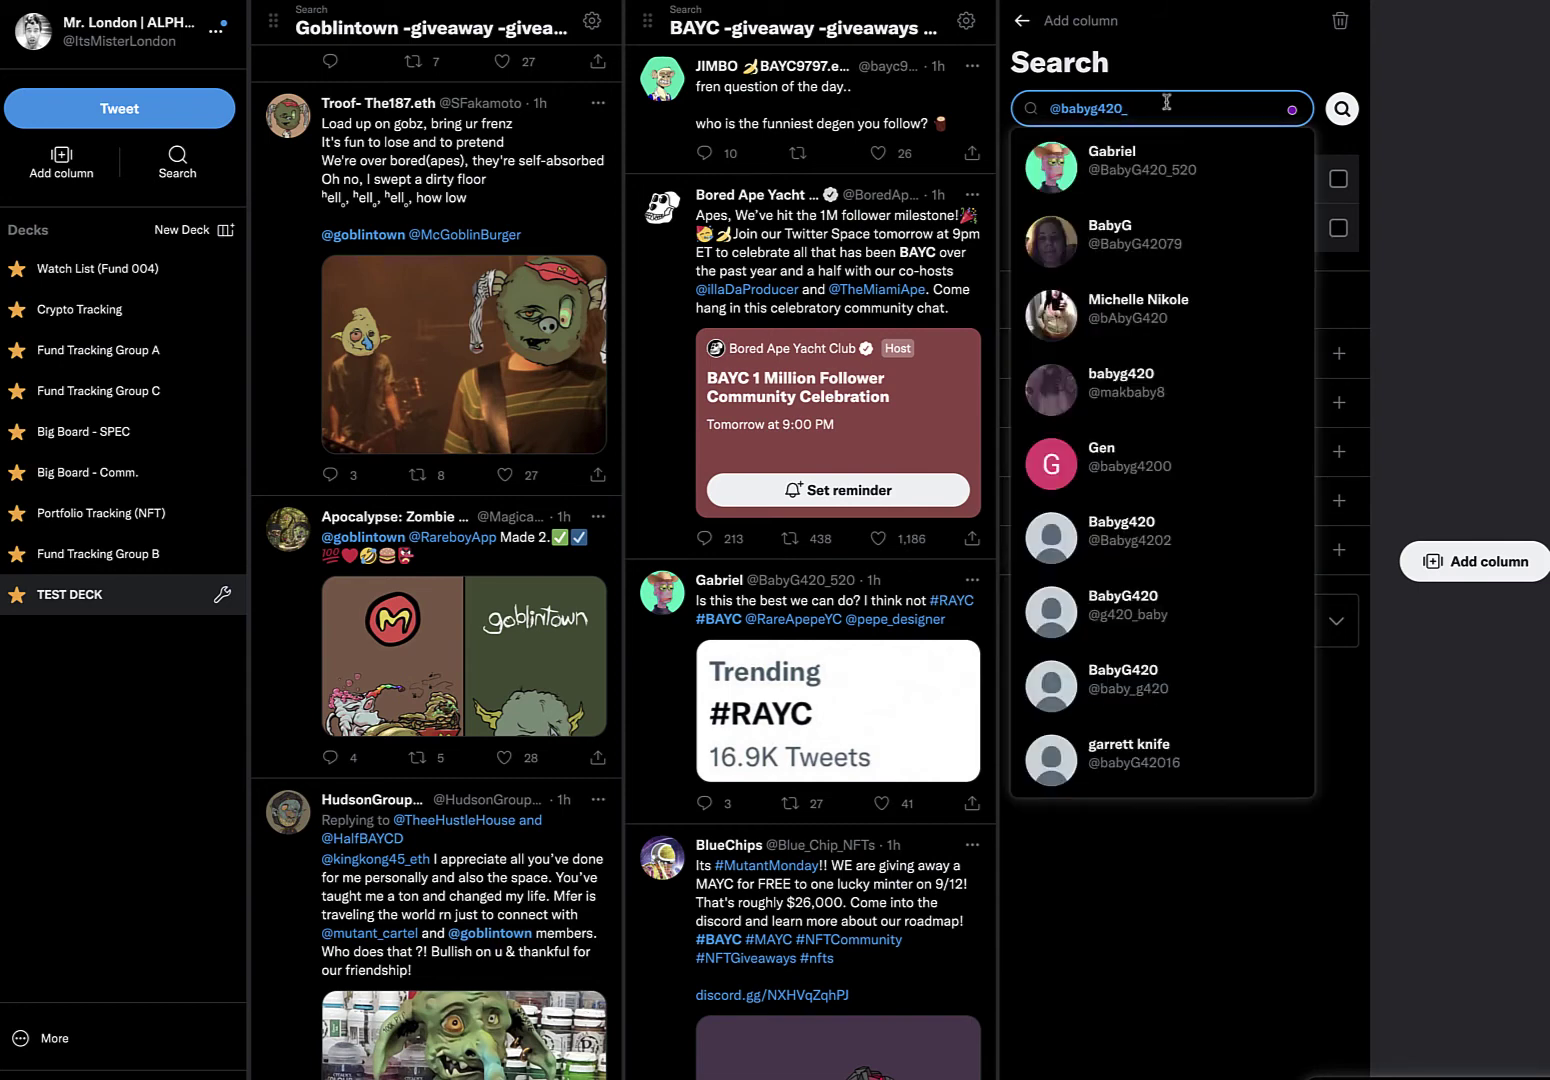
pyautogui.click(1152, 150)
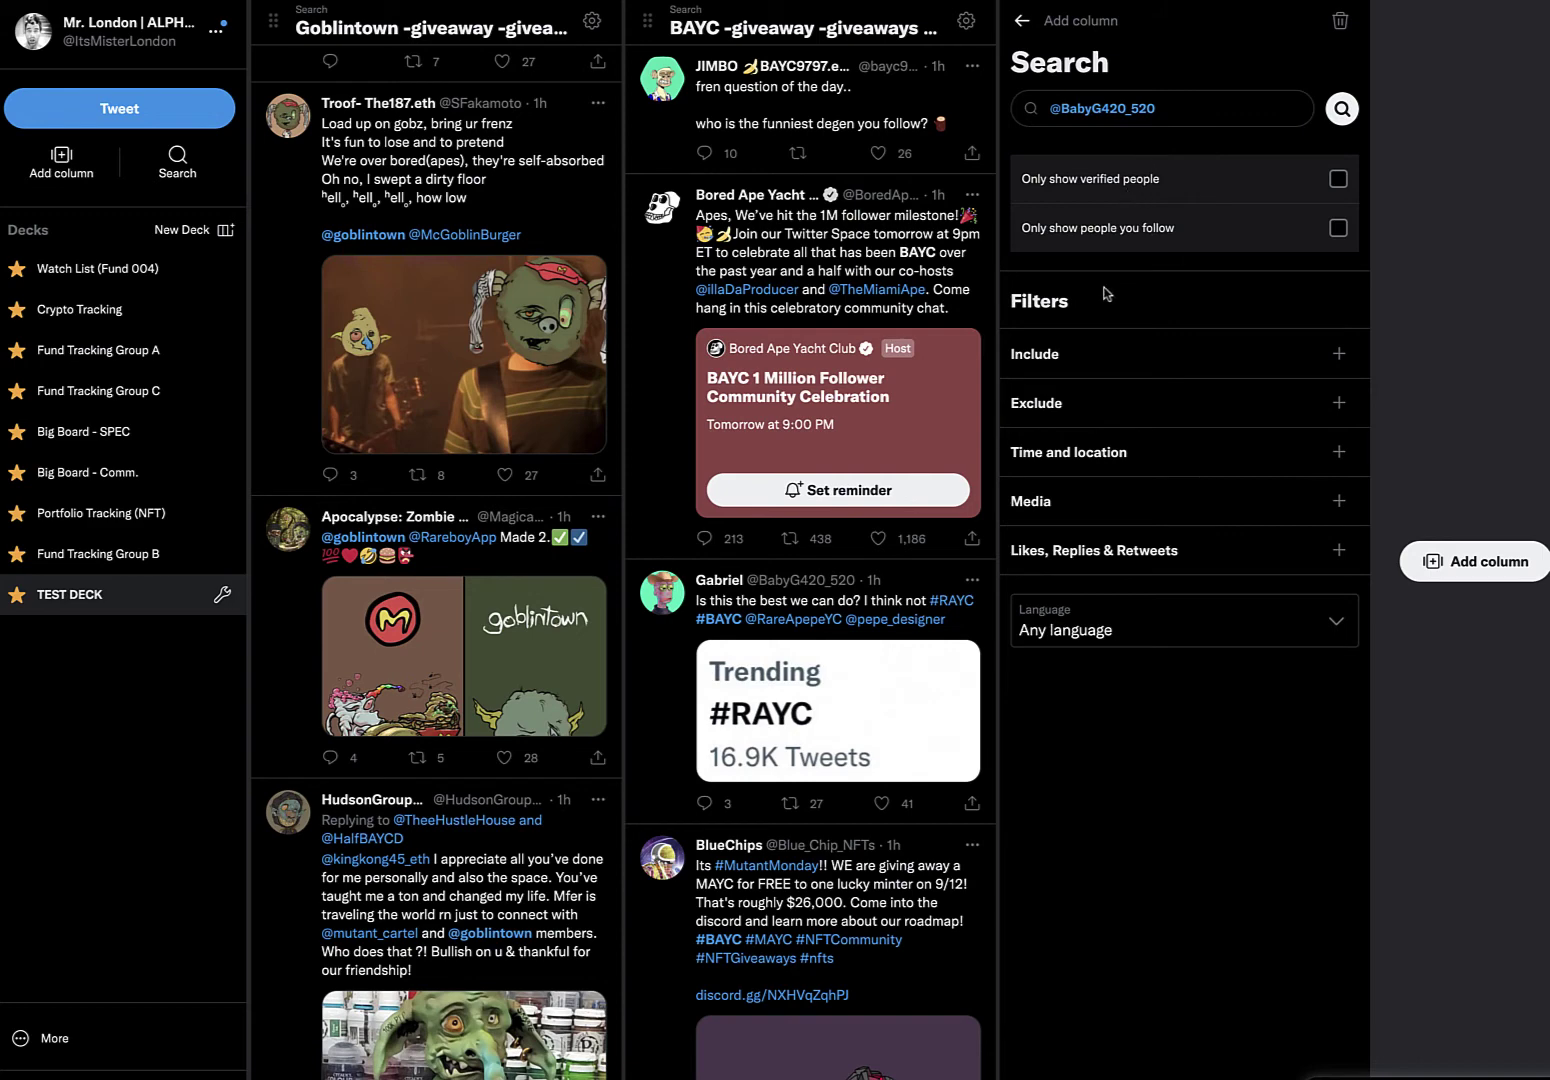
pyautogui.click(1066, 356)
pyautogui.click(1060, 372)
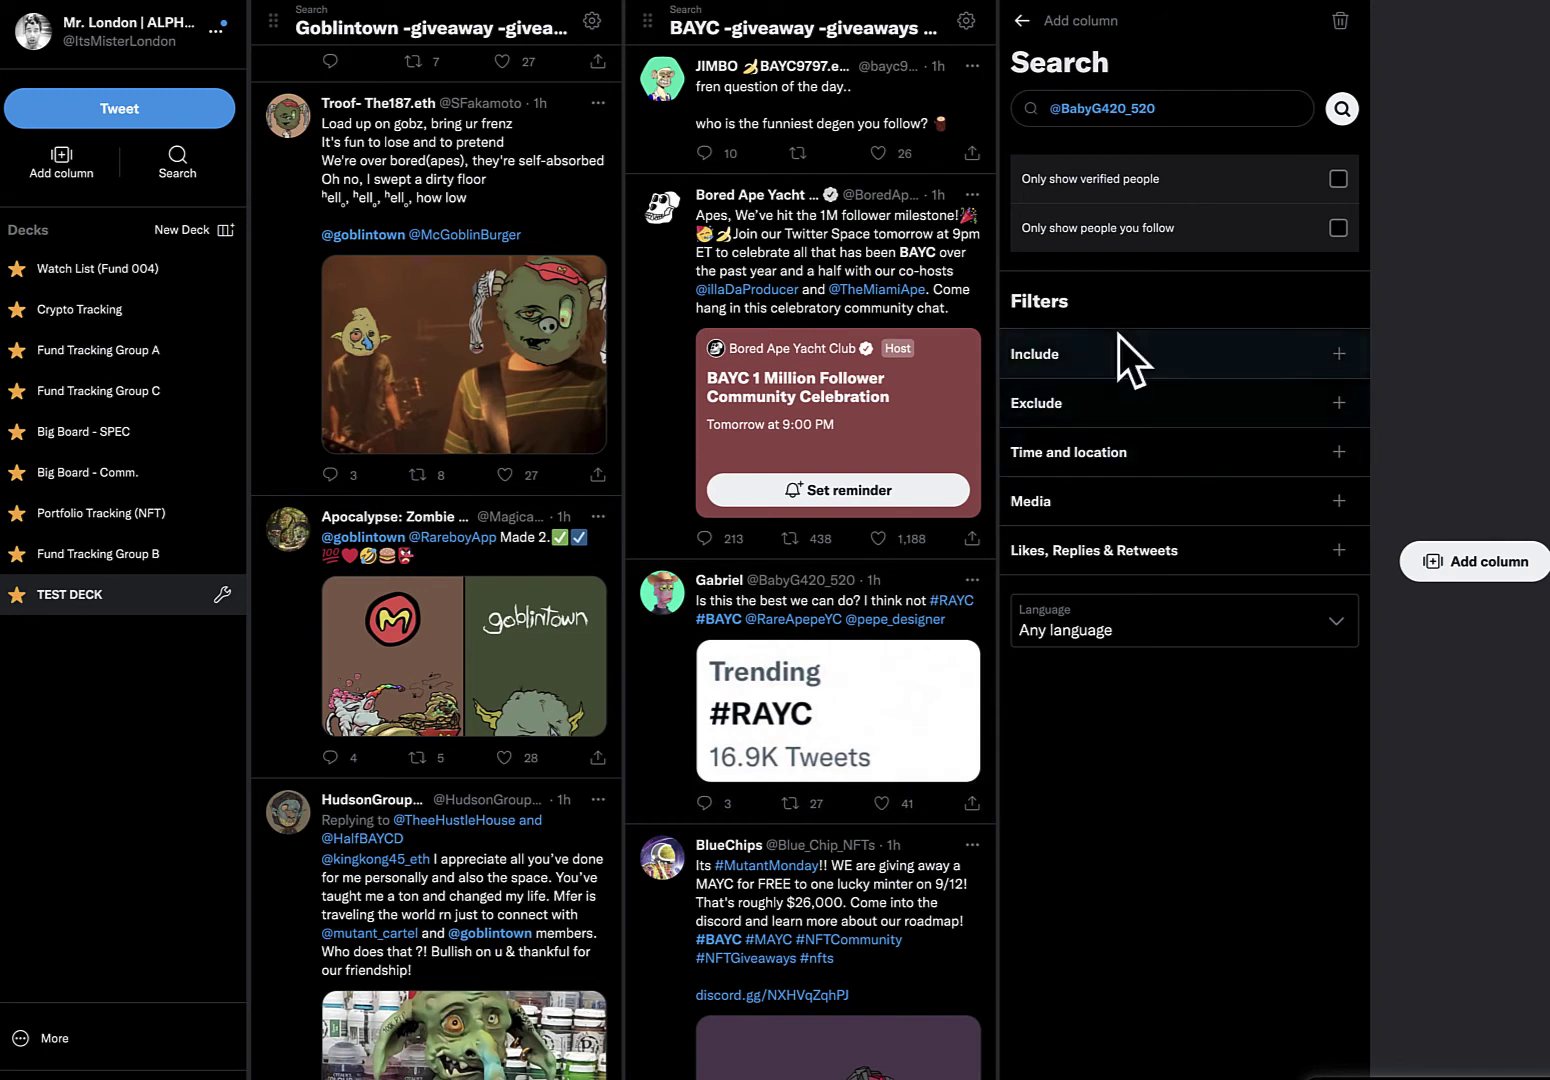
pyautogui.click(1105, 409)
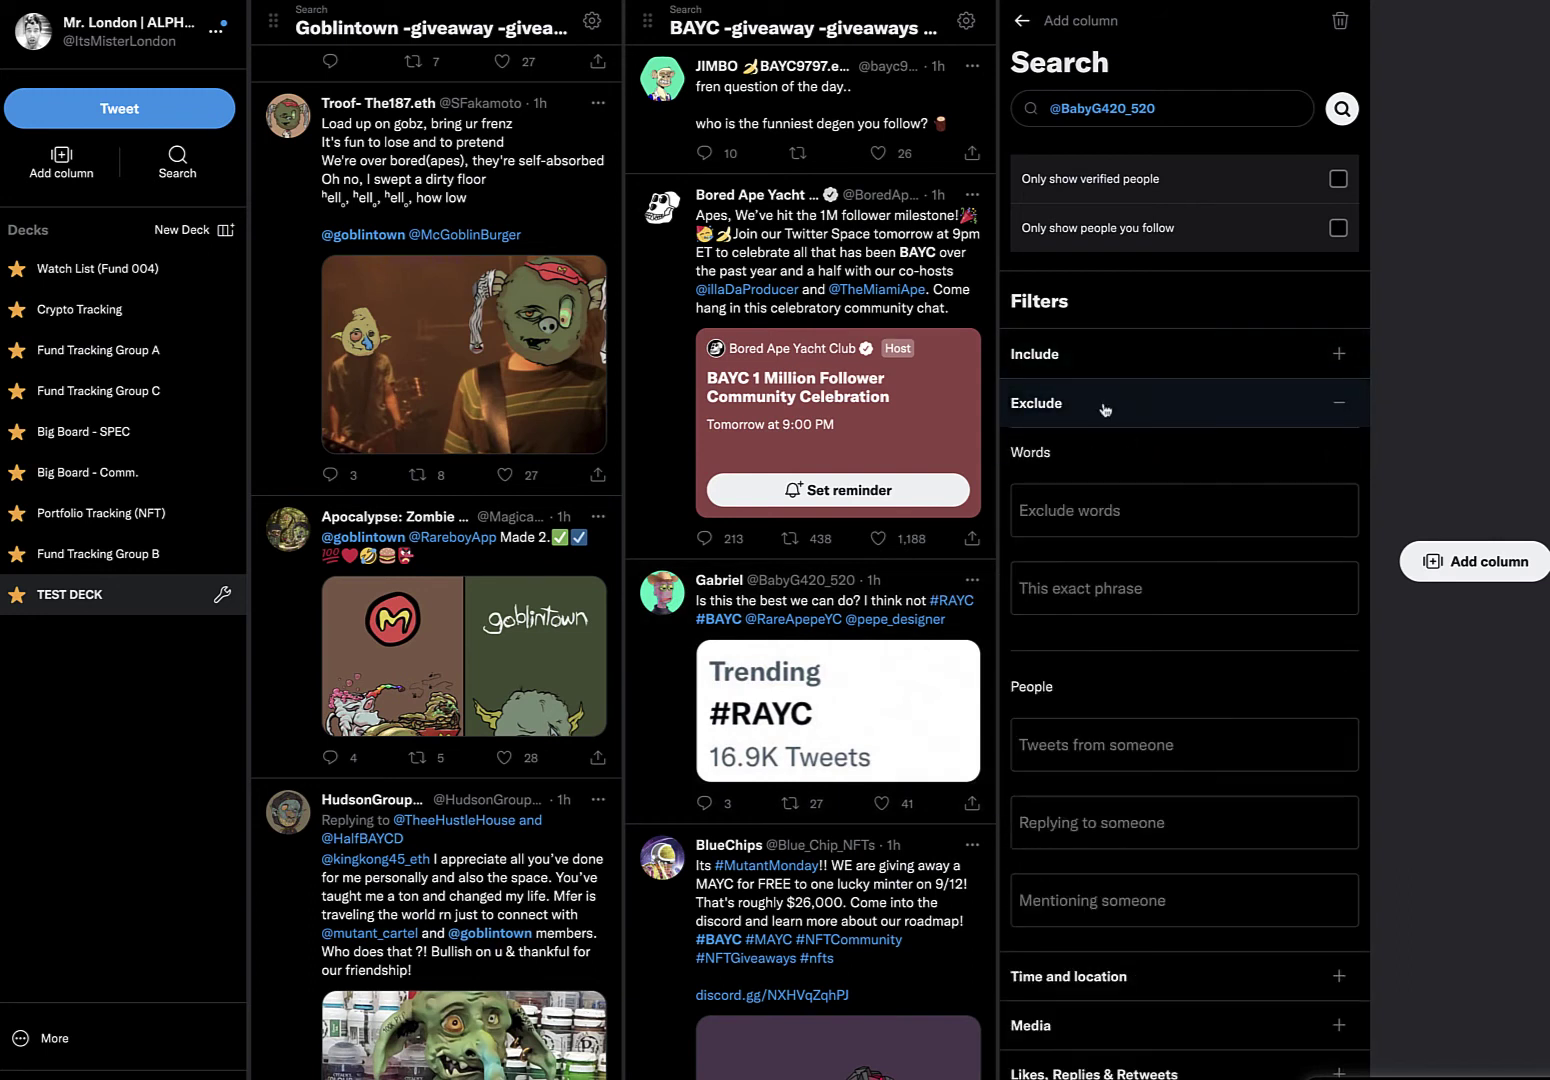
pyautogui.click(1101, 513)
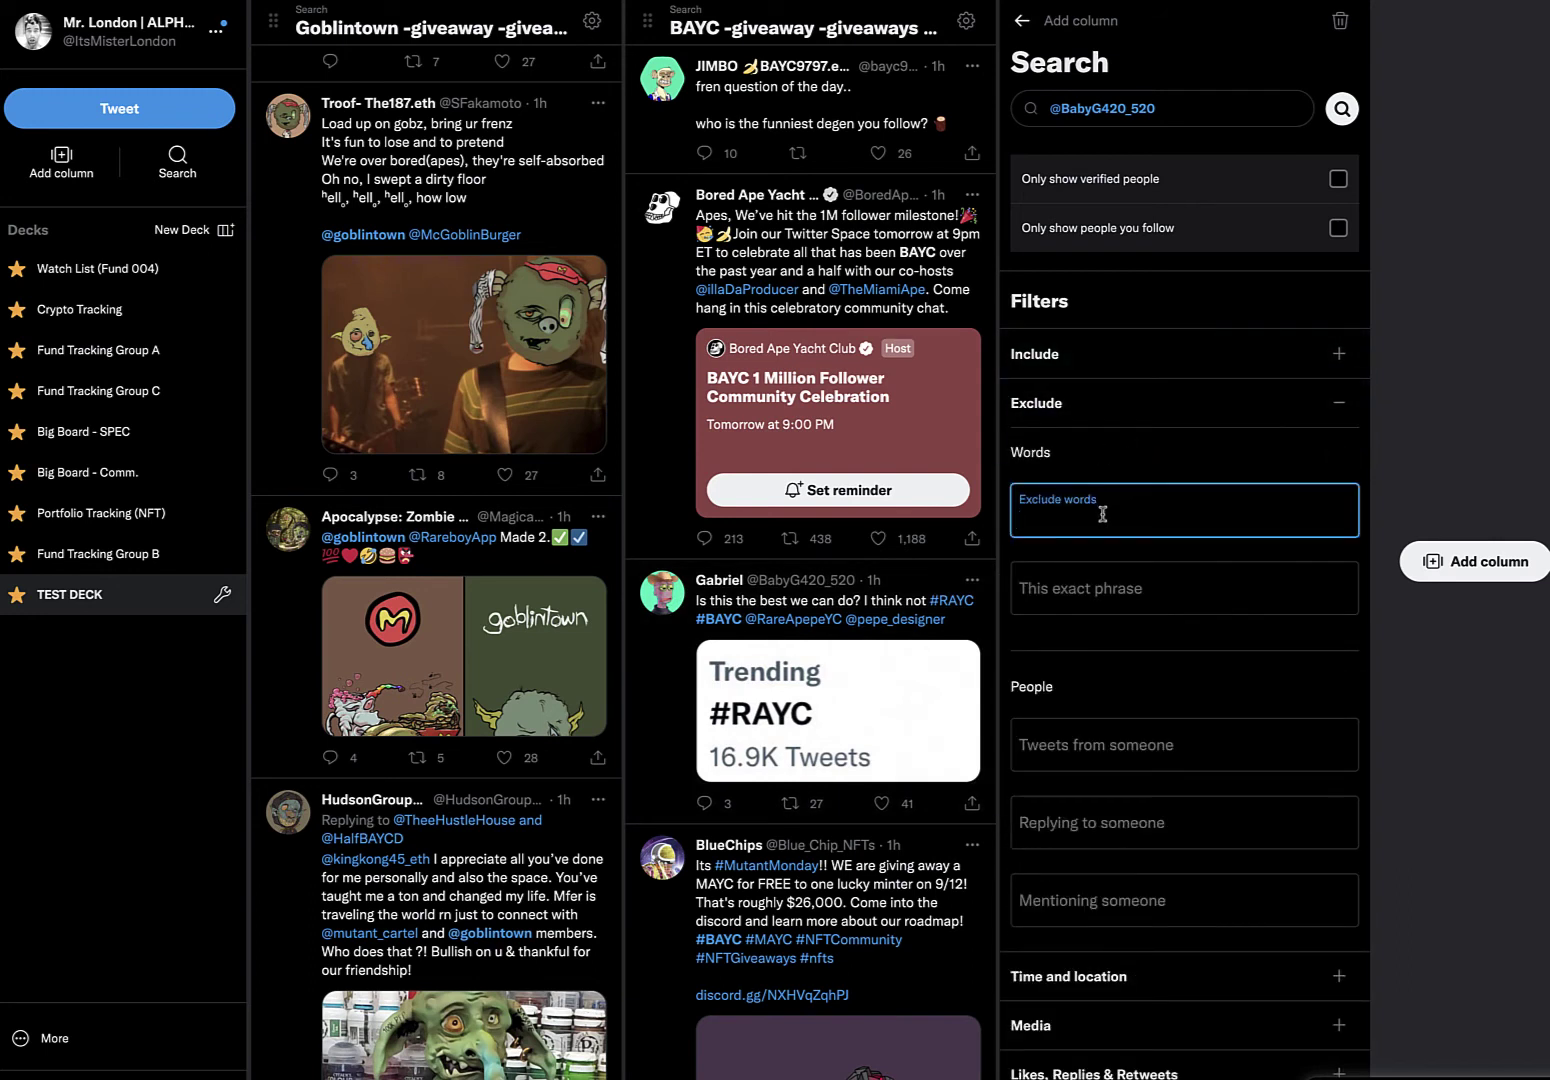
pyautogui.write('#RAYC')
pyautogui.click(1106, 464)
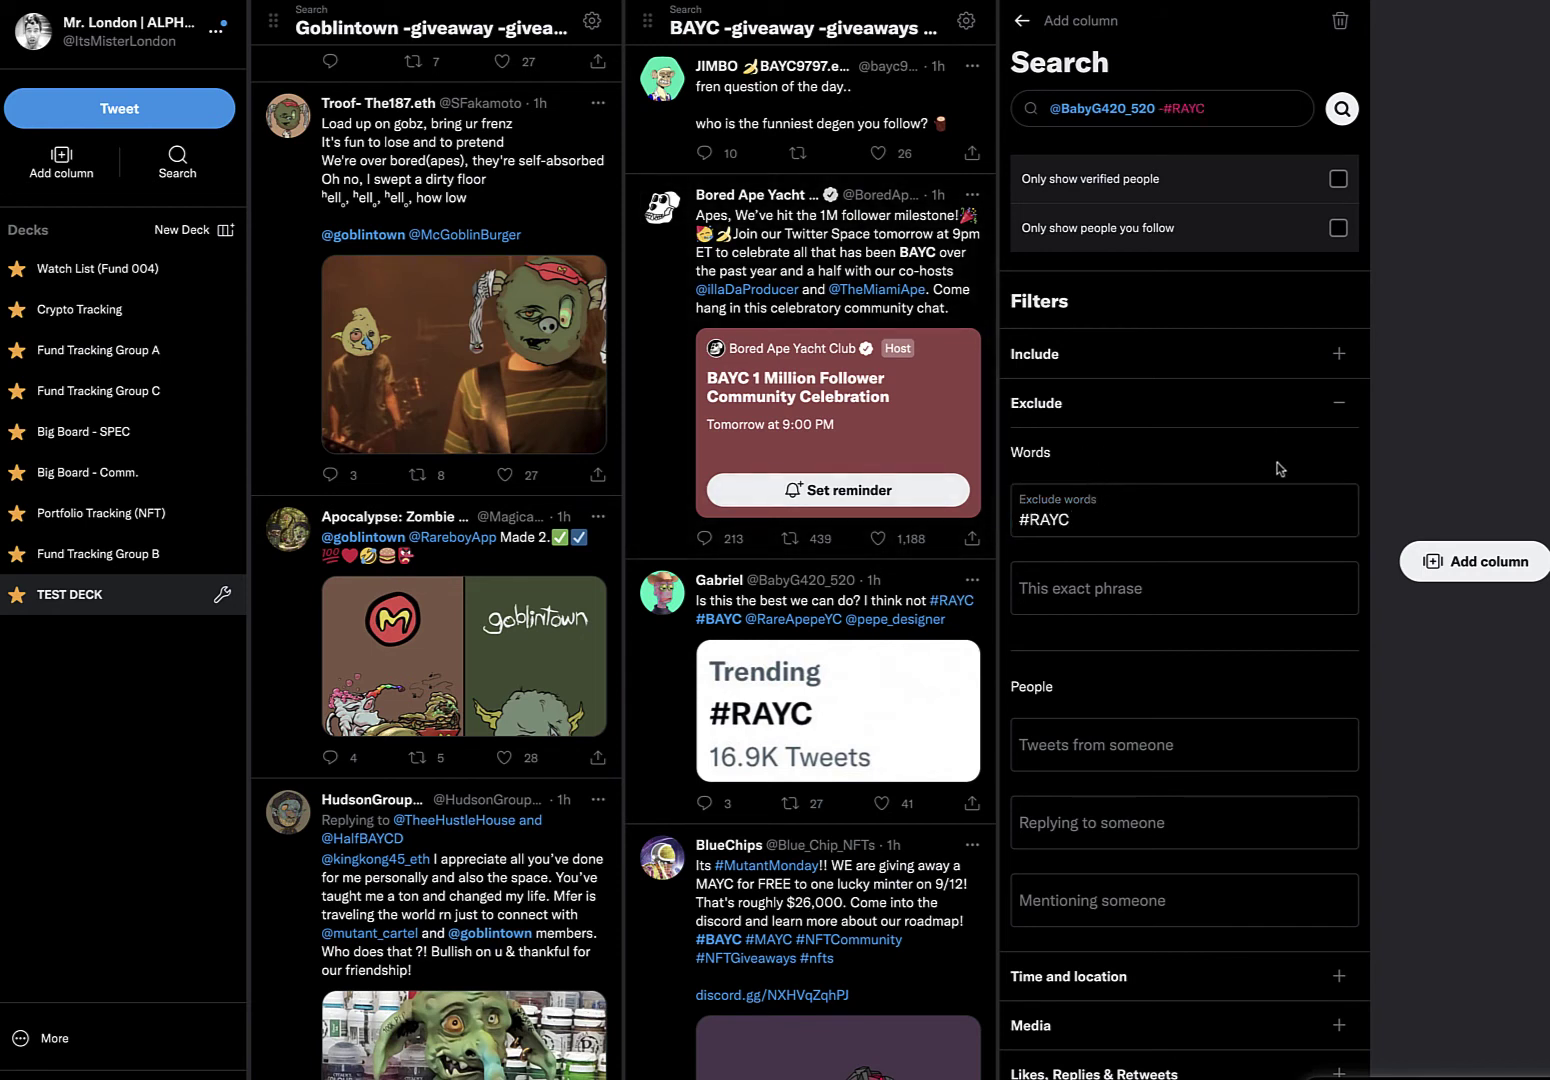
pyautogui.scroll(-1, 1240, 560)
pyautogui.scroll(1, 1271, 589)
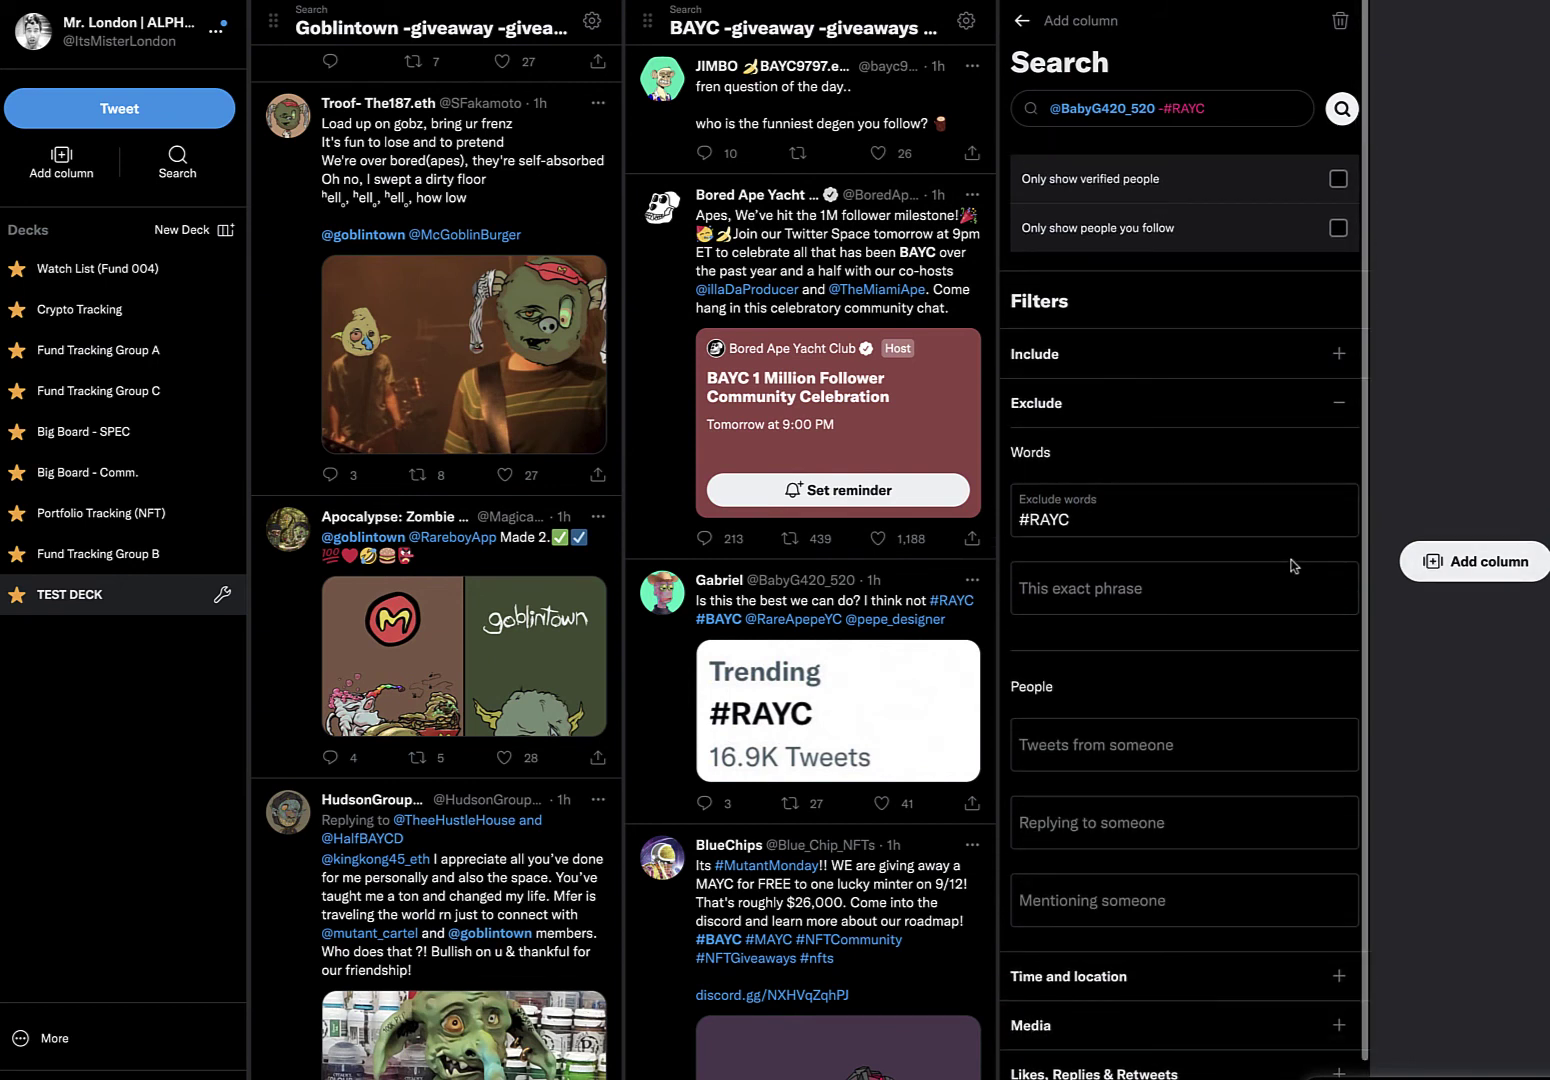
pyautogui.moveTo(1076, 519); pyautogui.dragTo(979, 517)
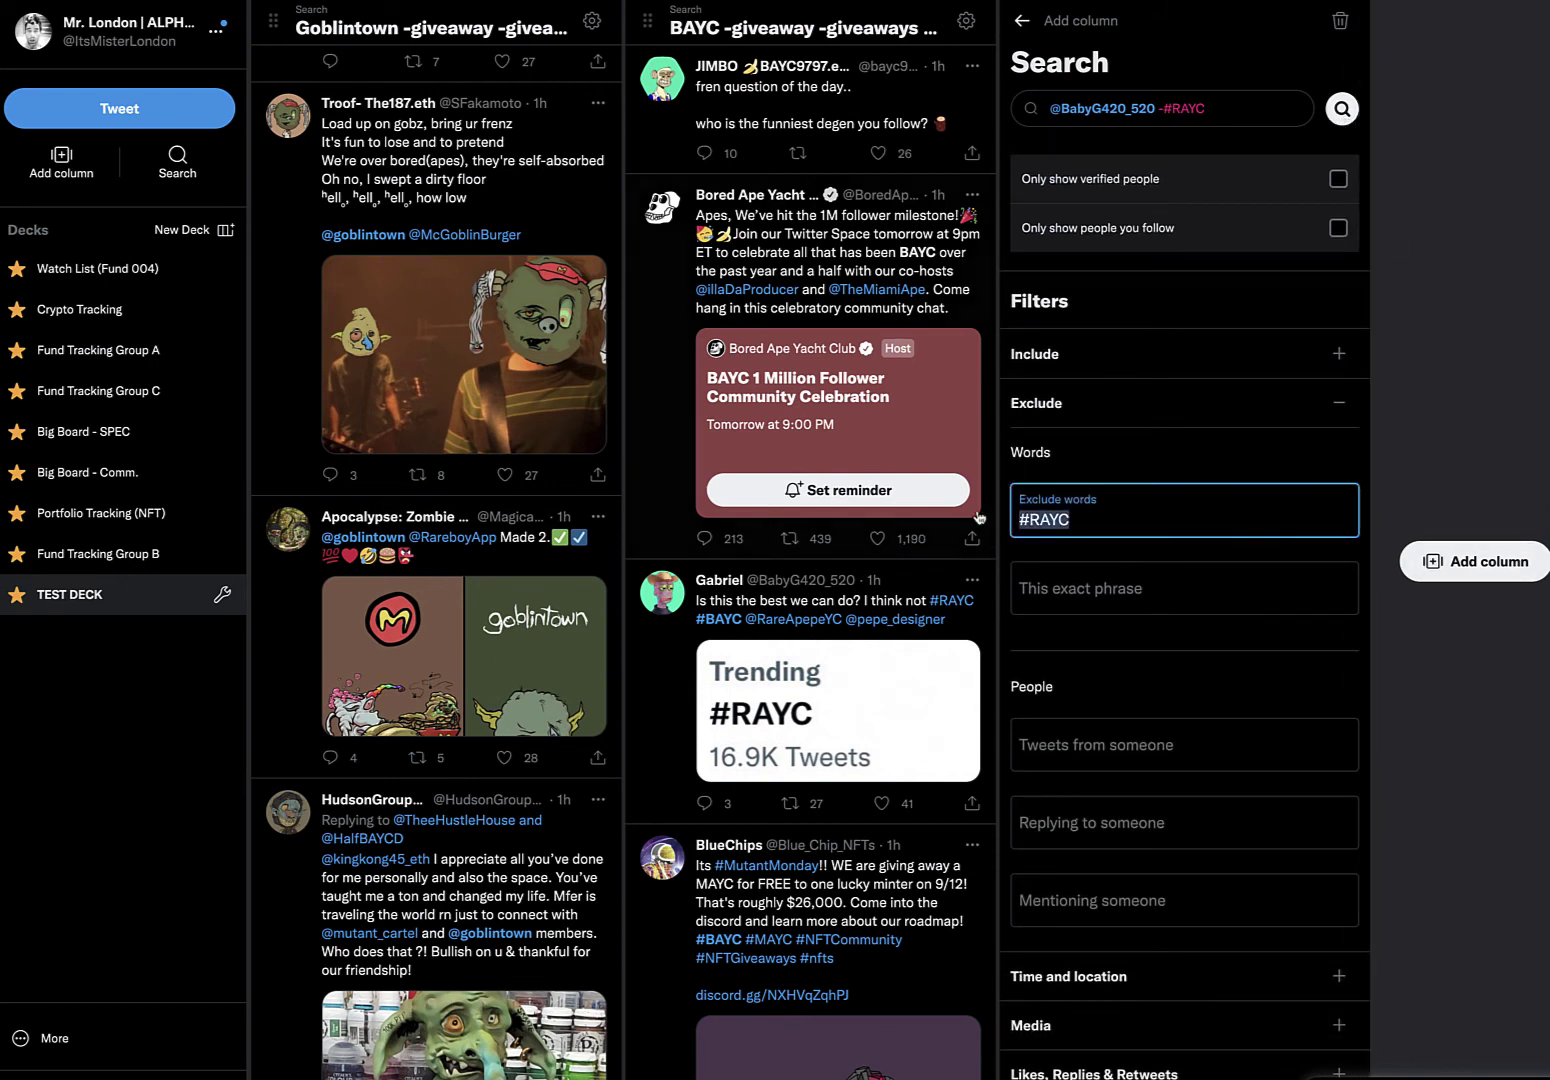
pyautogui.hotkey('ctrl', 'x')
pyautogui.click(1108, 590)
pyautogui.hotkey('ctrl', 'v')
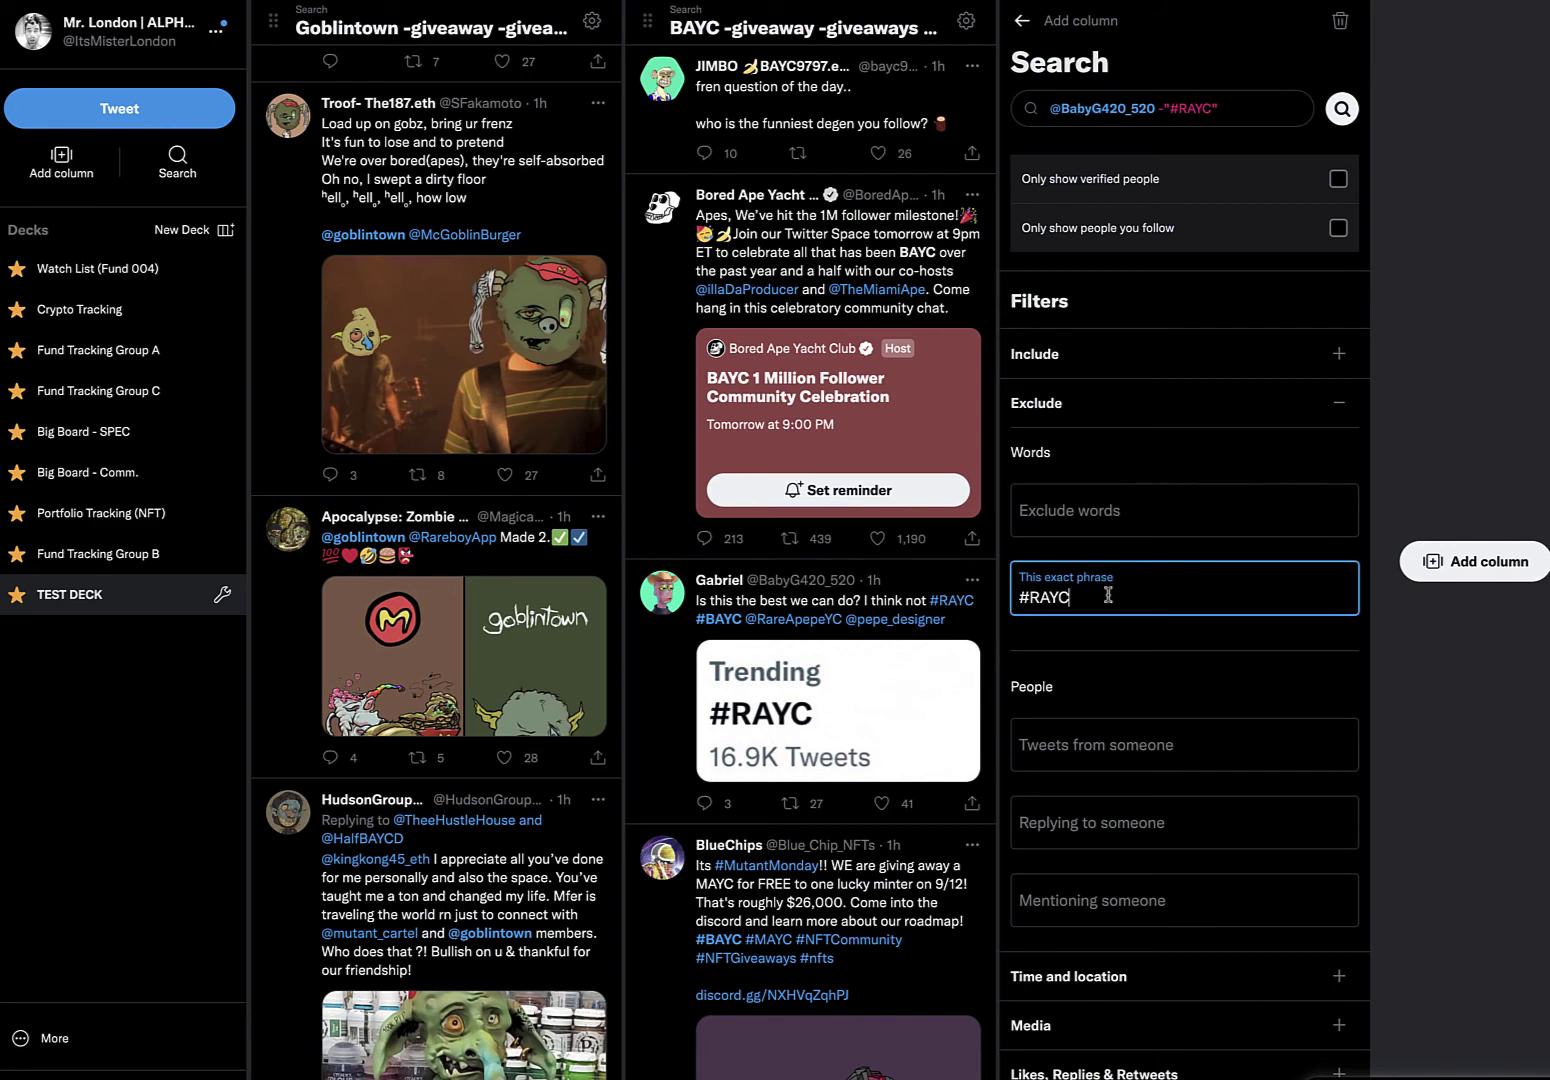
pyautogui.hotkey('ctrl', 'a')
pyautogui.press('BackSpace')
pyautogui.click(1064, 459)
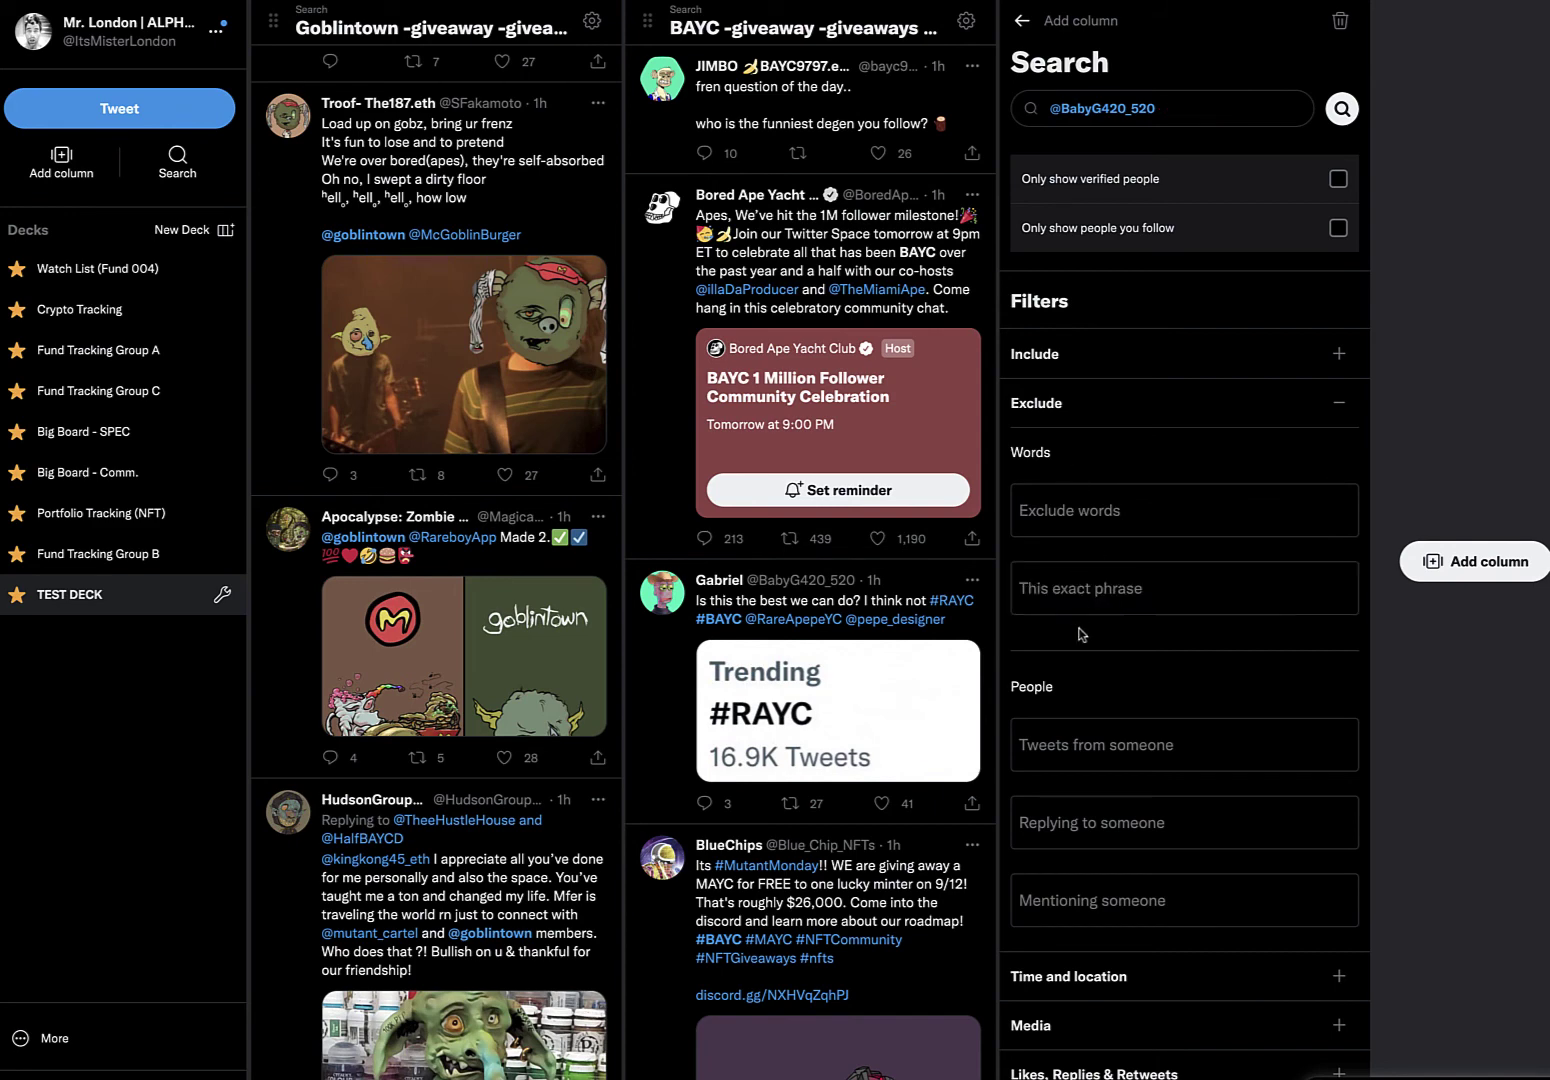
# Step: Include #RAYC as an "Any of these words" filter in the account search
pyautogui.click(1080, 354)
pyautogui.click(1053, 470)
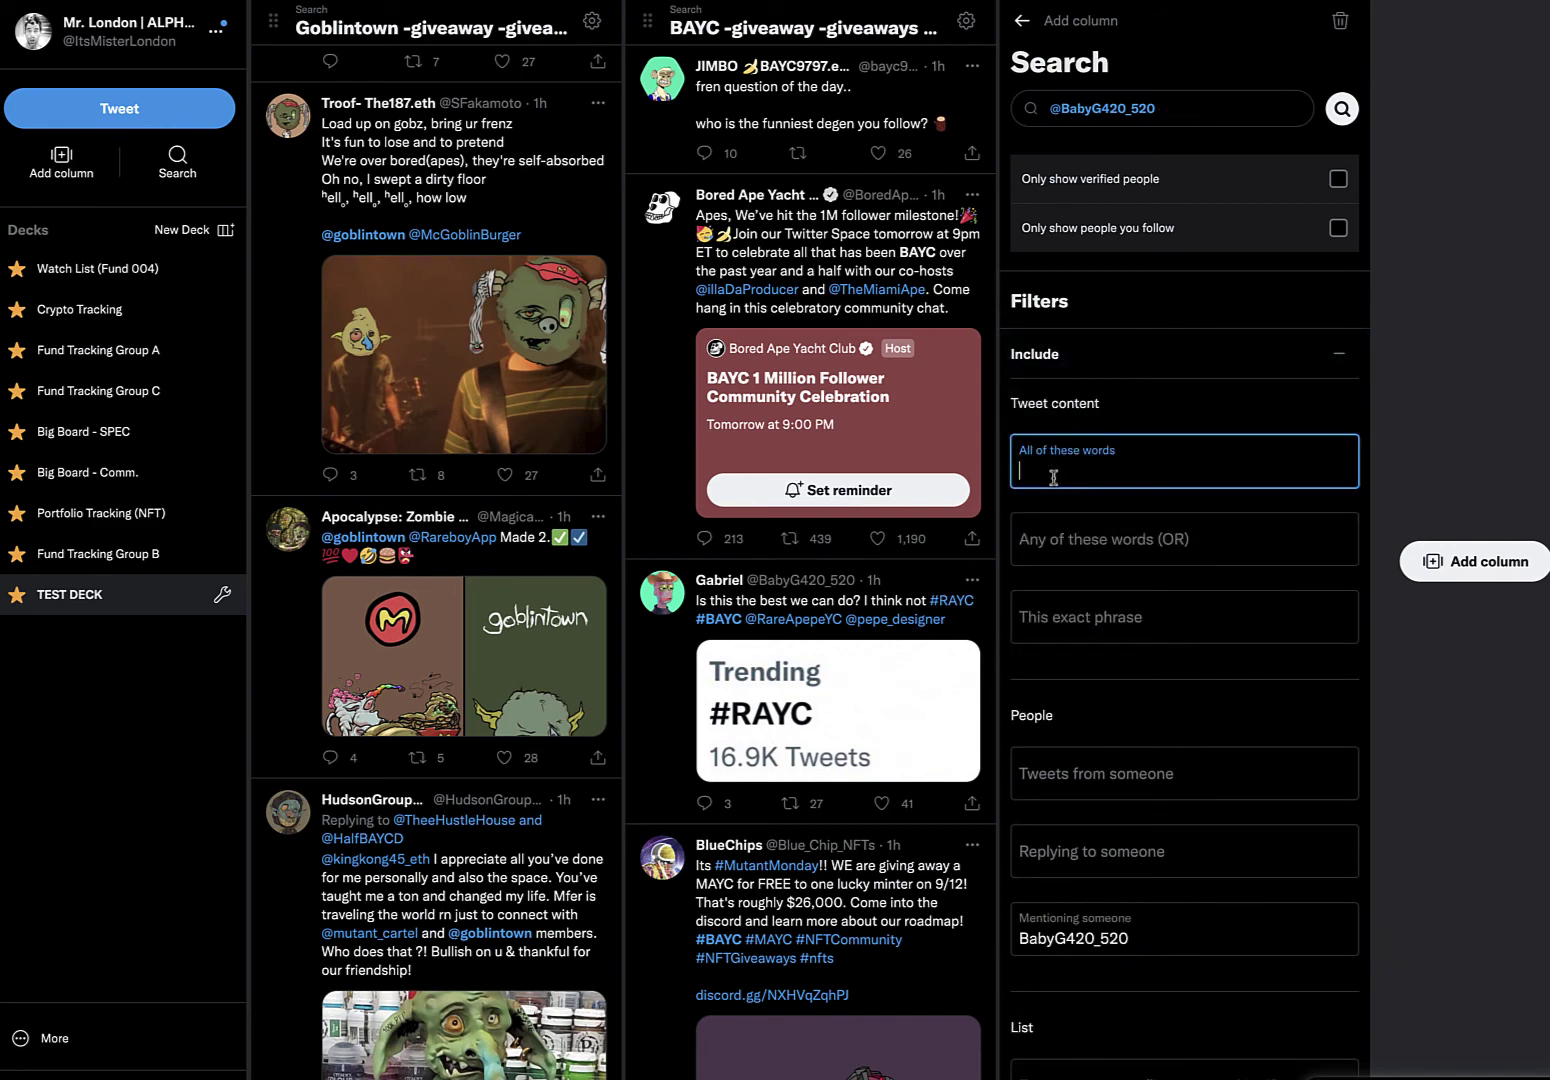
pyautogui.click(1055, 539)
pyautogui.hotkey('ctrl', 'v')
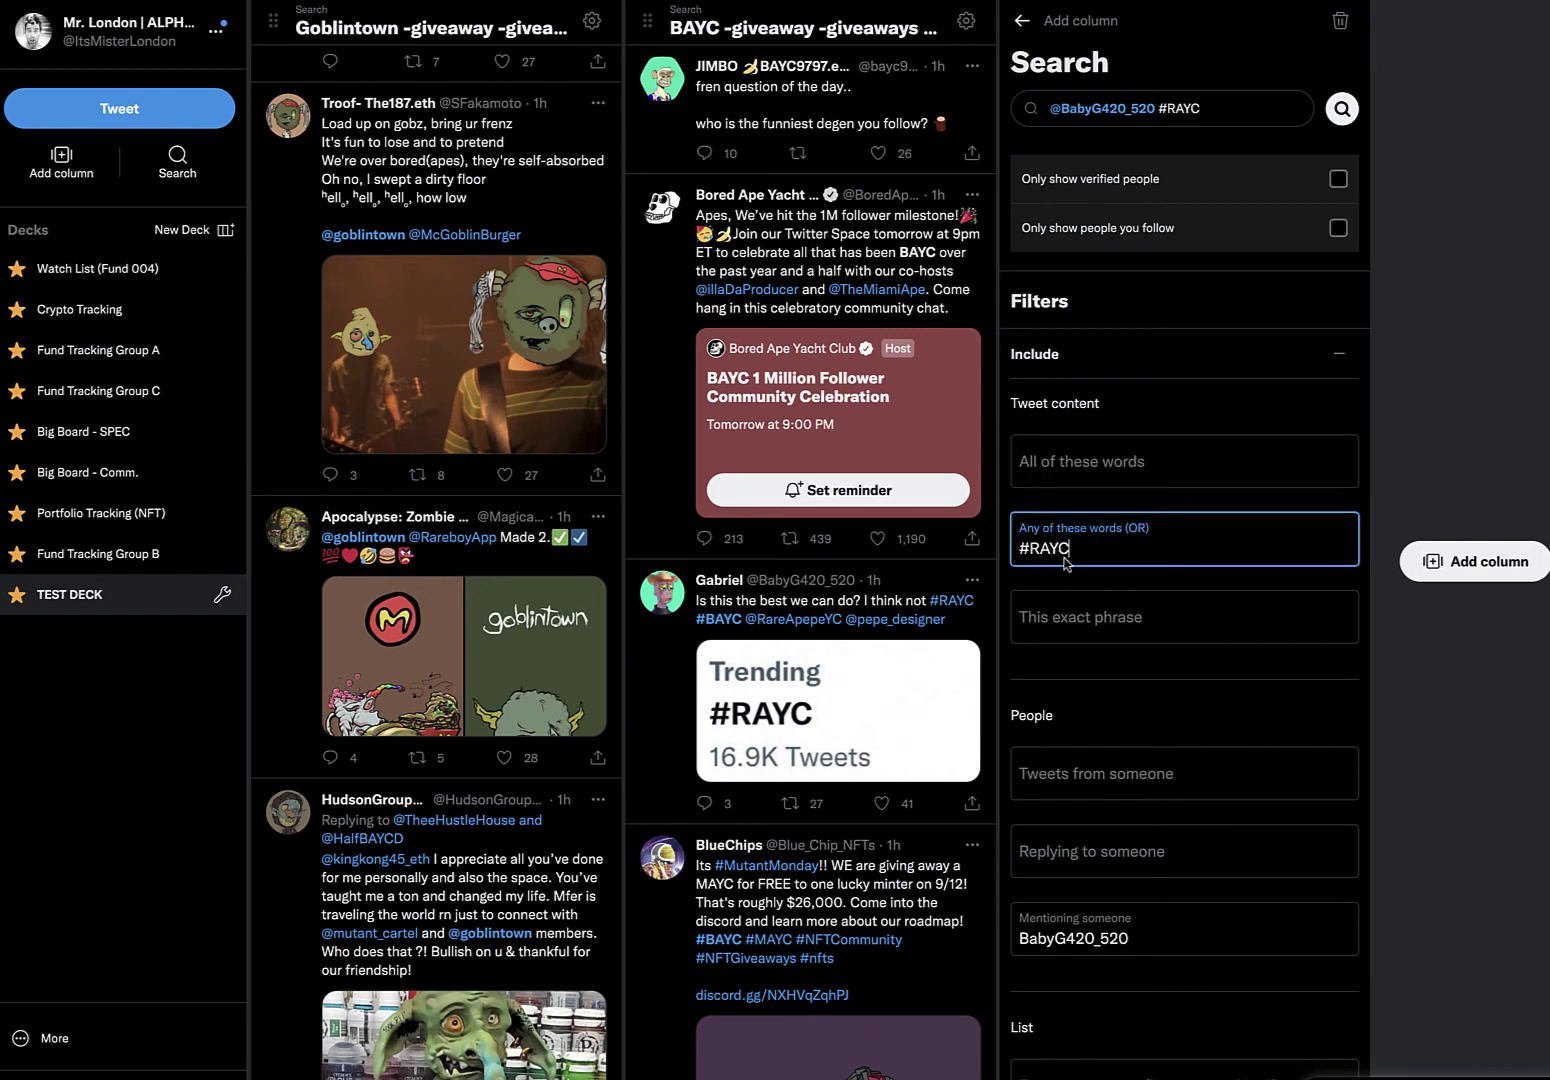
pyautogui.click(1073, 587)
pyautogui.click(1040, 468)
pyautogui.click(1105, 425)
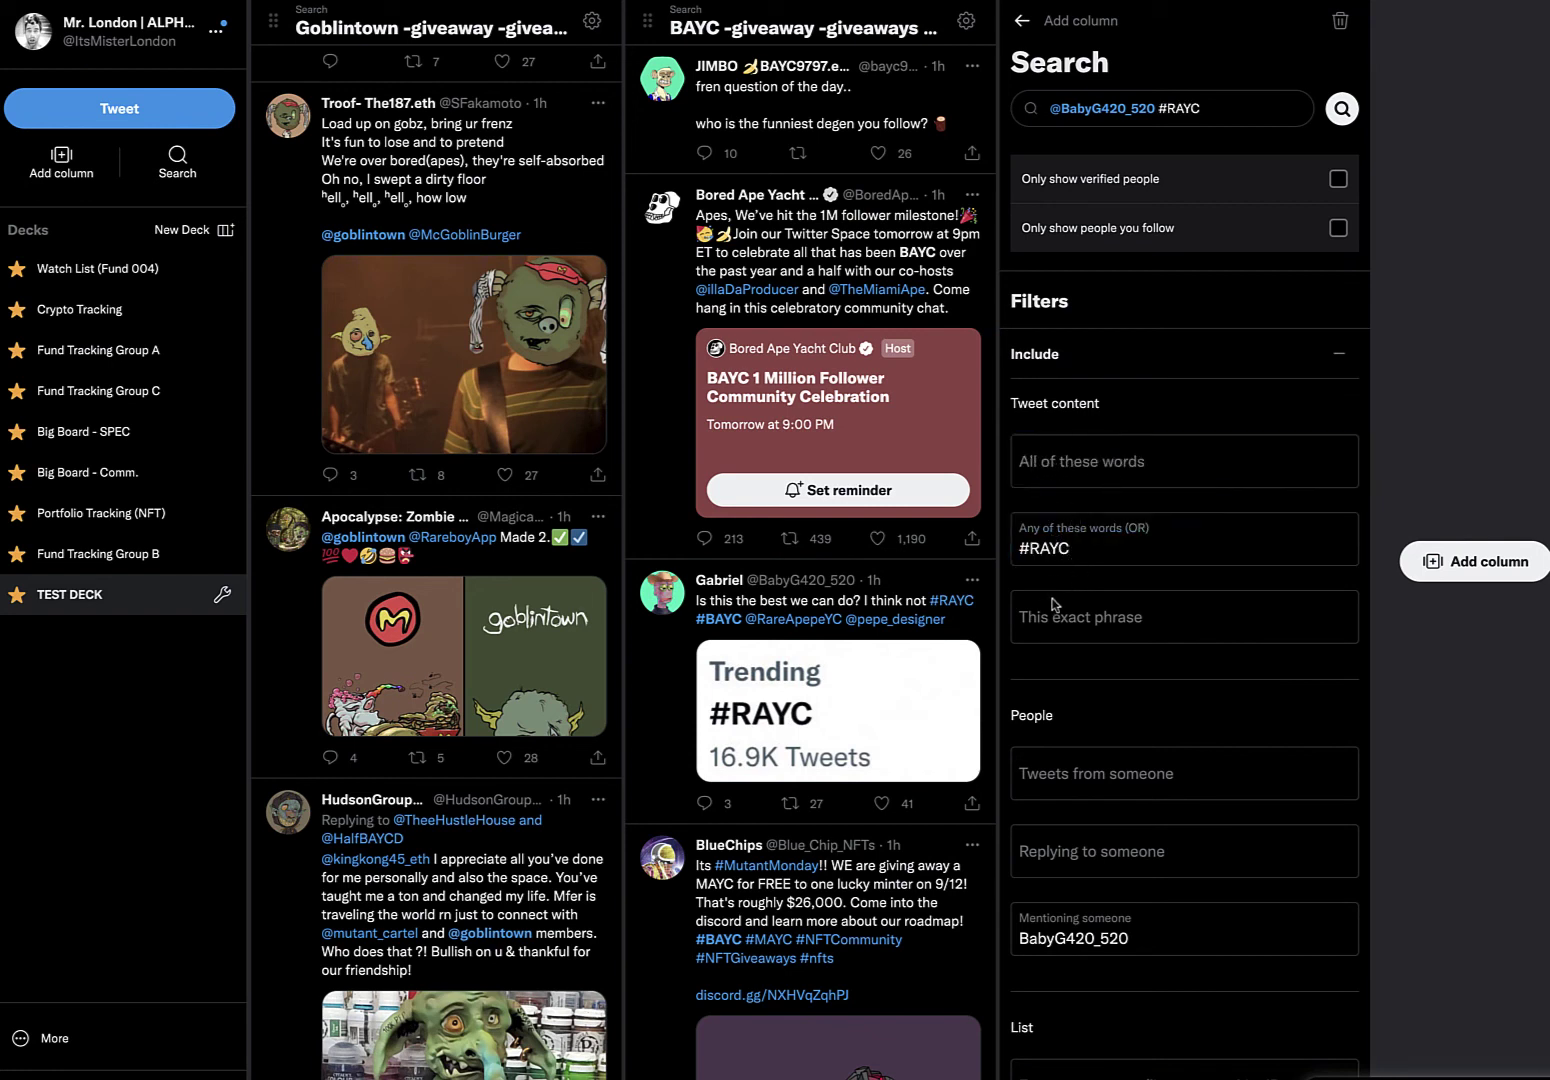
pyautogui.click(1027, 627)
pyautogui.click(1177, 587)
# Step: Run the account search with #RAYC to add it as a column, and browse the tweets in the deck's columns
pyautogui.click(1341, 112)
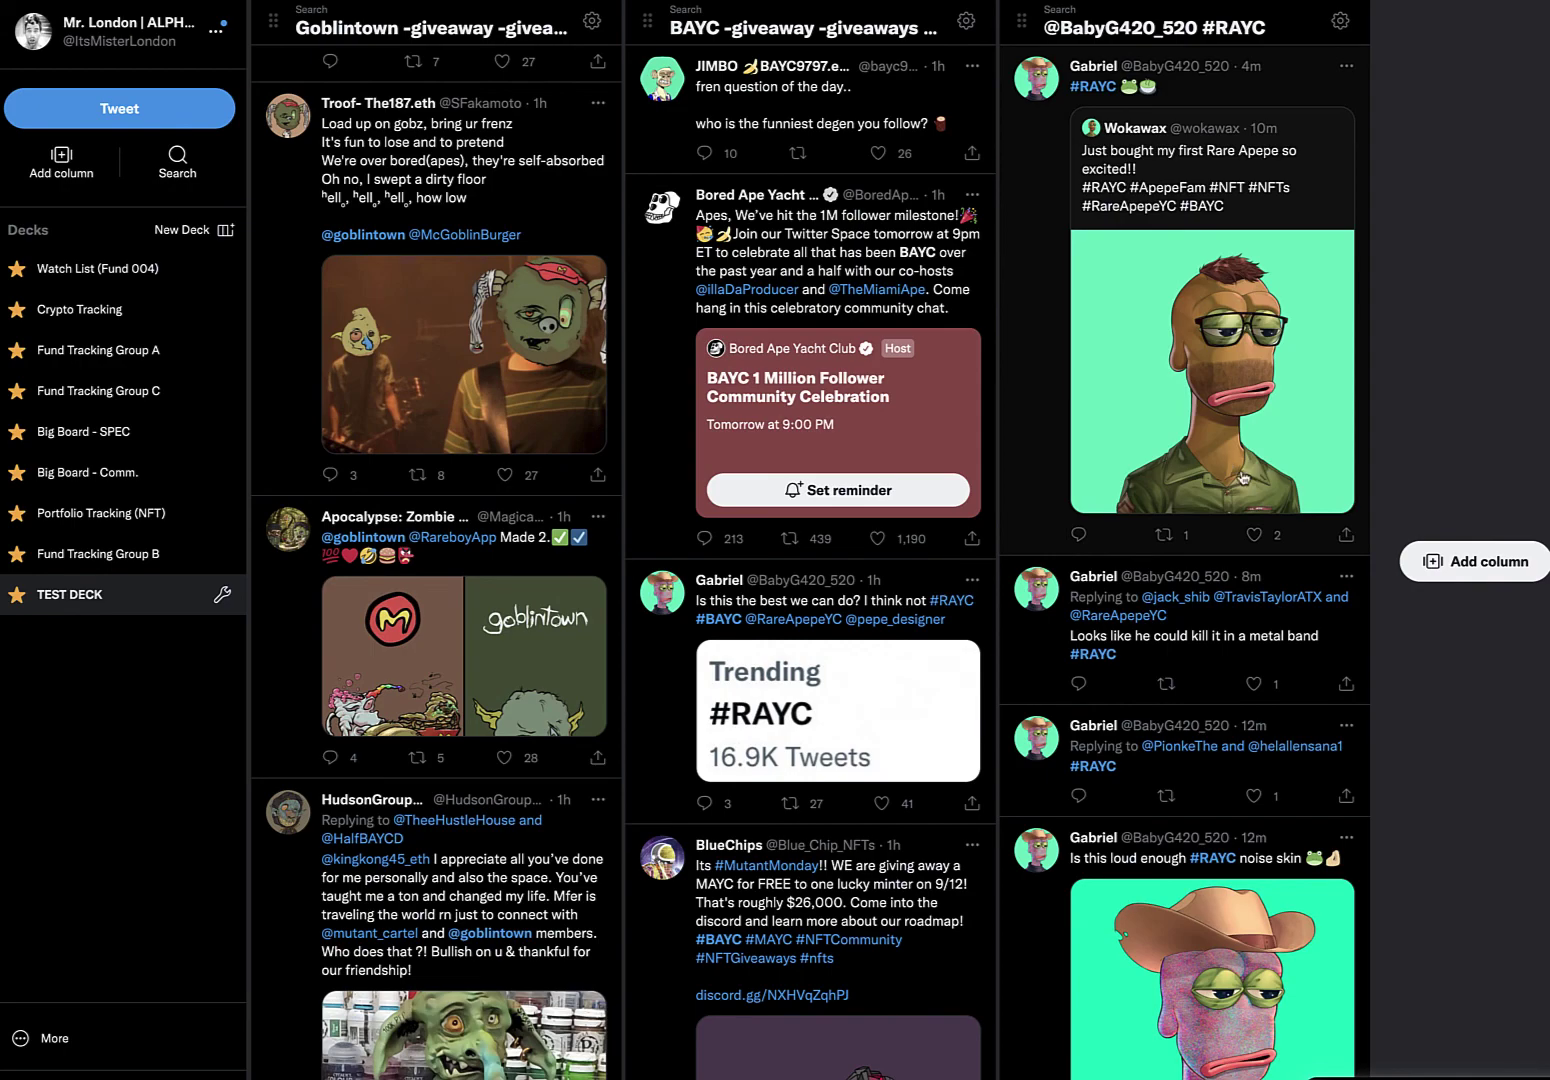
pyautogui.scroll(-8, 1230, 464)
pyautogui.scroll(-7, 1225, 491)
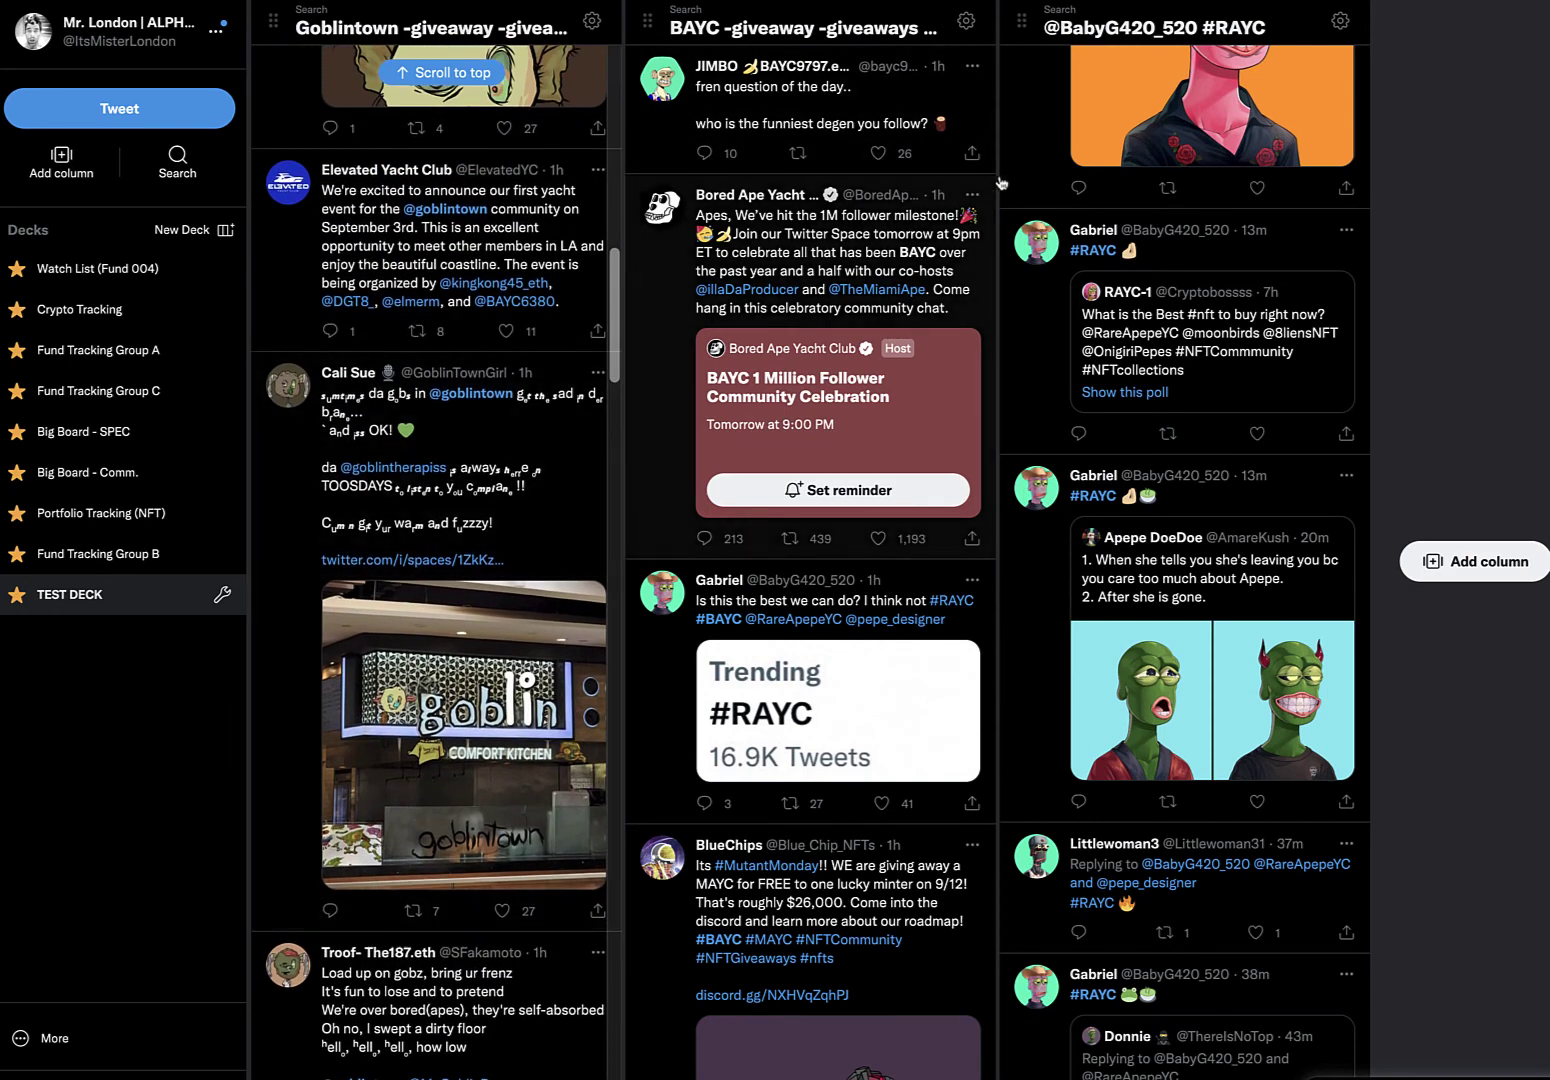
# Step: Add a Home Timeline column to the deck and open its column options
pyautogui.click(1462, 568)
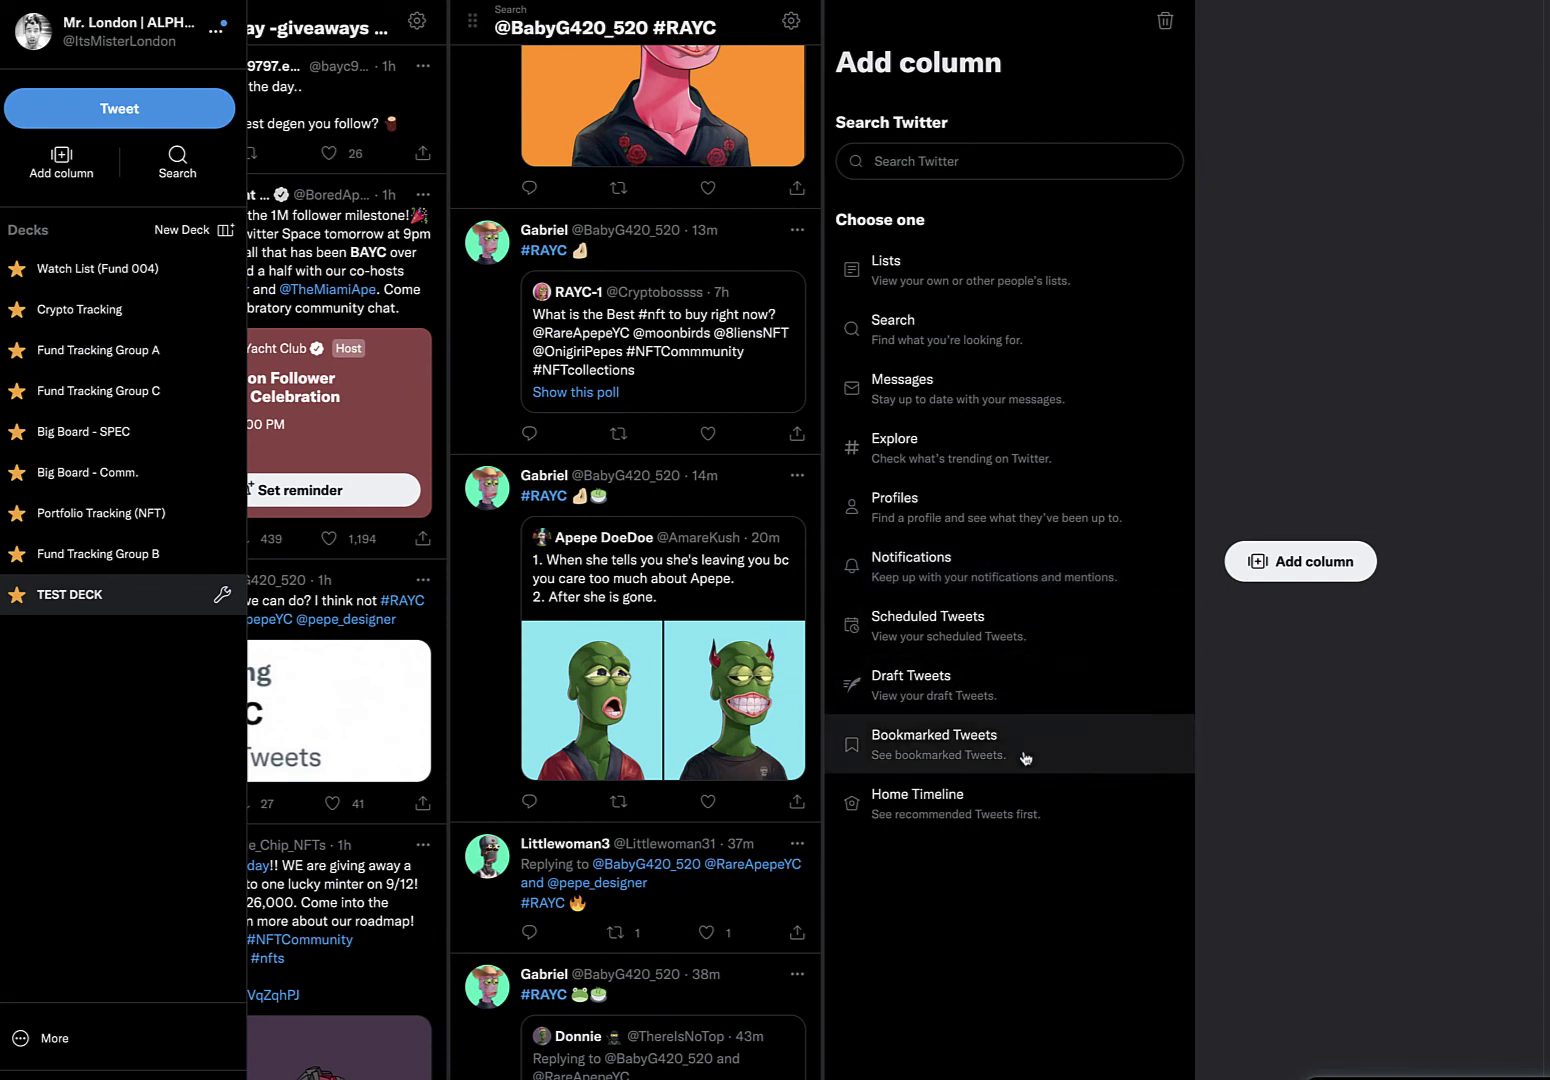
pyautogui.click(938, 816)
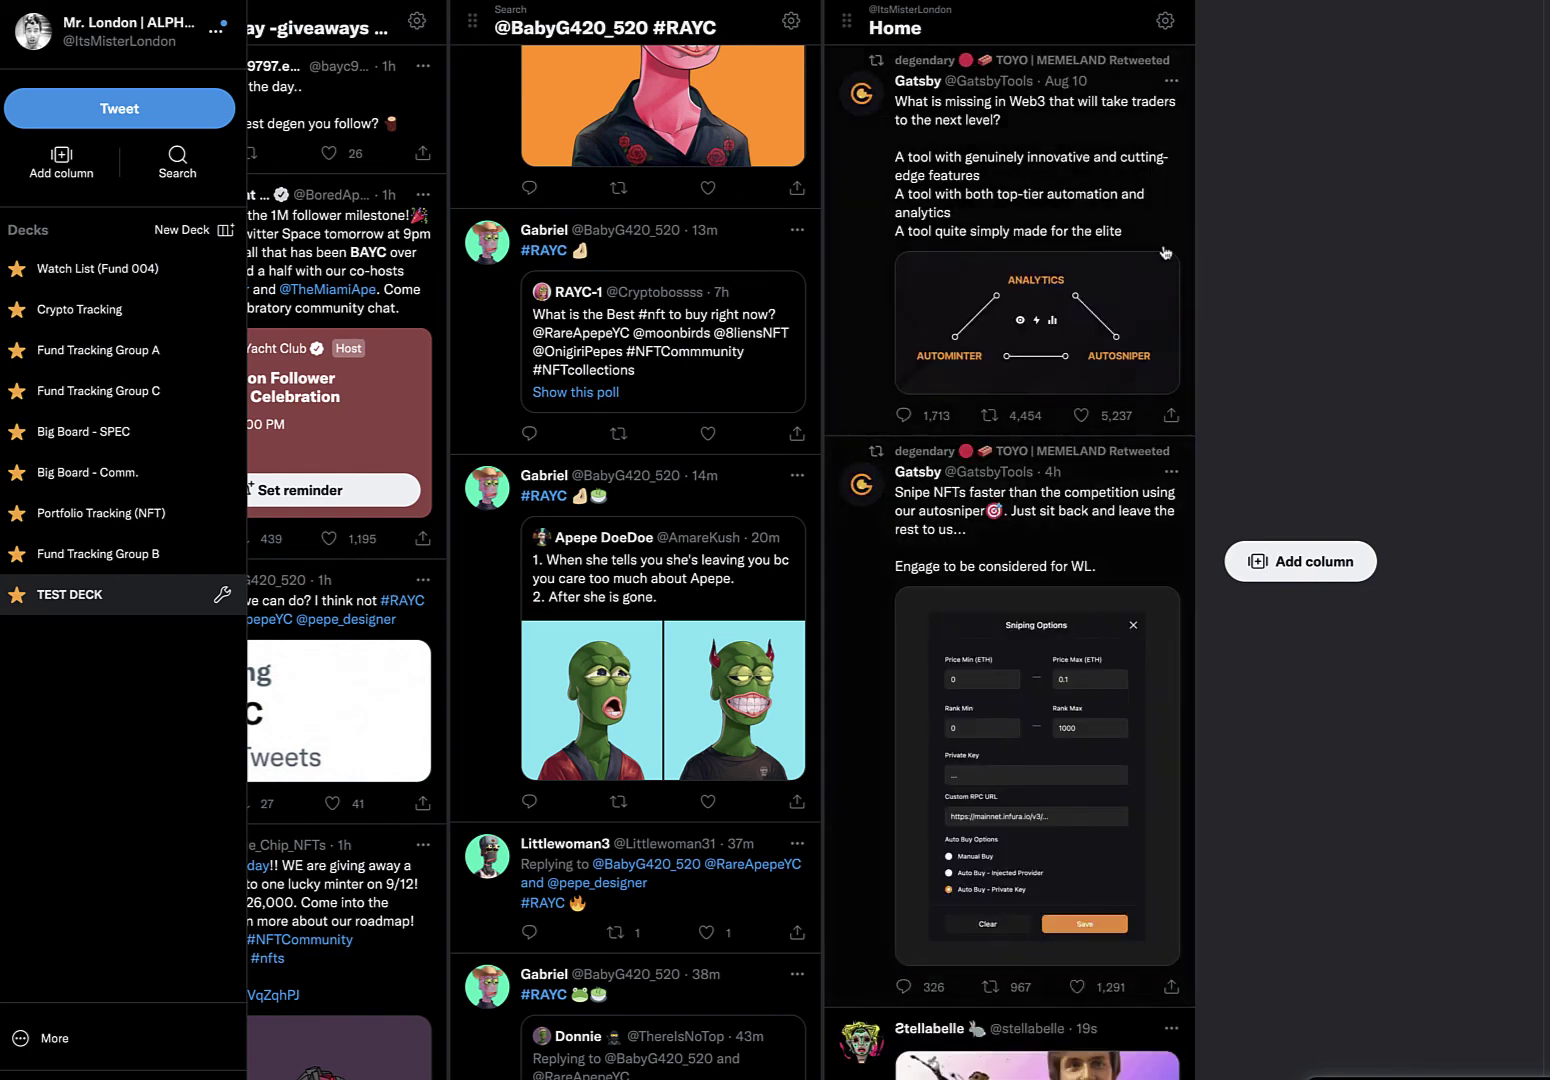
pyautogui.click(1166, 21)
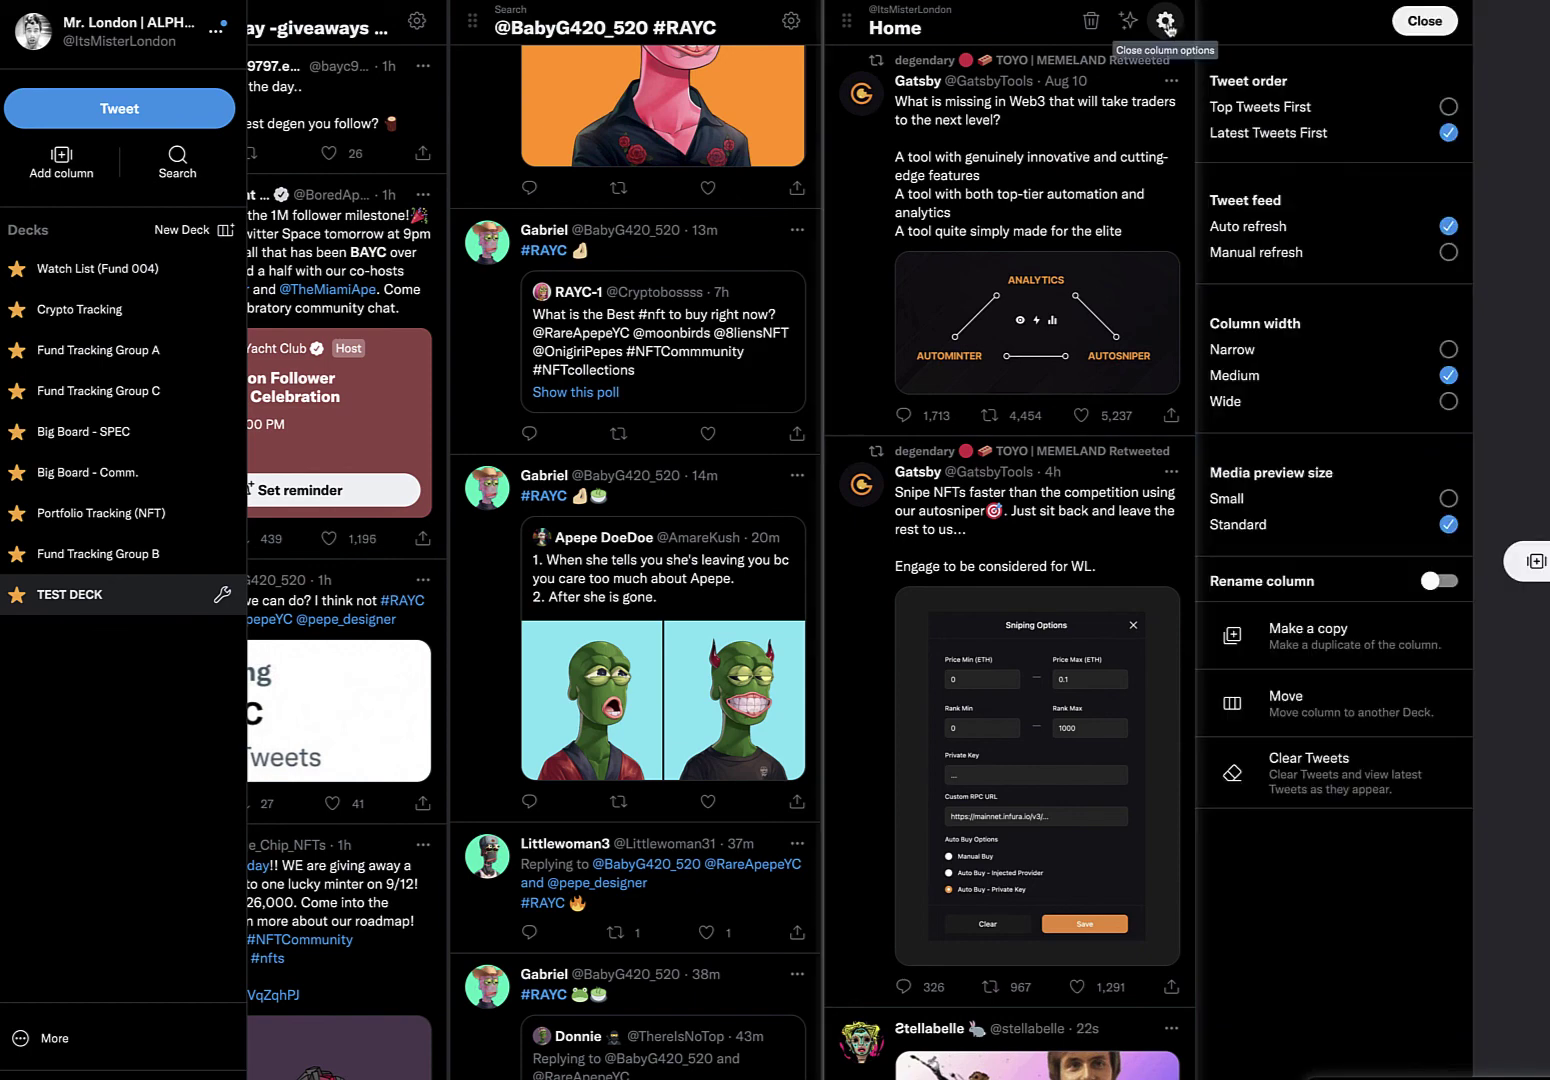
# Step: Skim the Home timeline column and delete it from the deck
pyautogui.scroll(-6, 1136, 300)
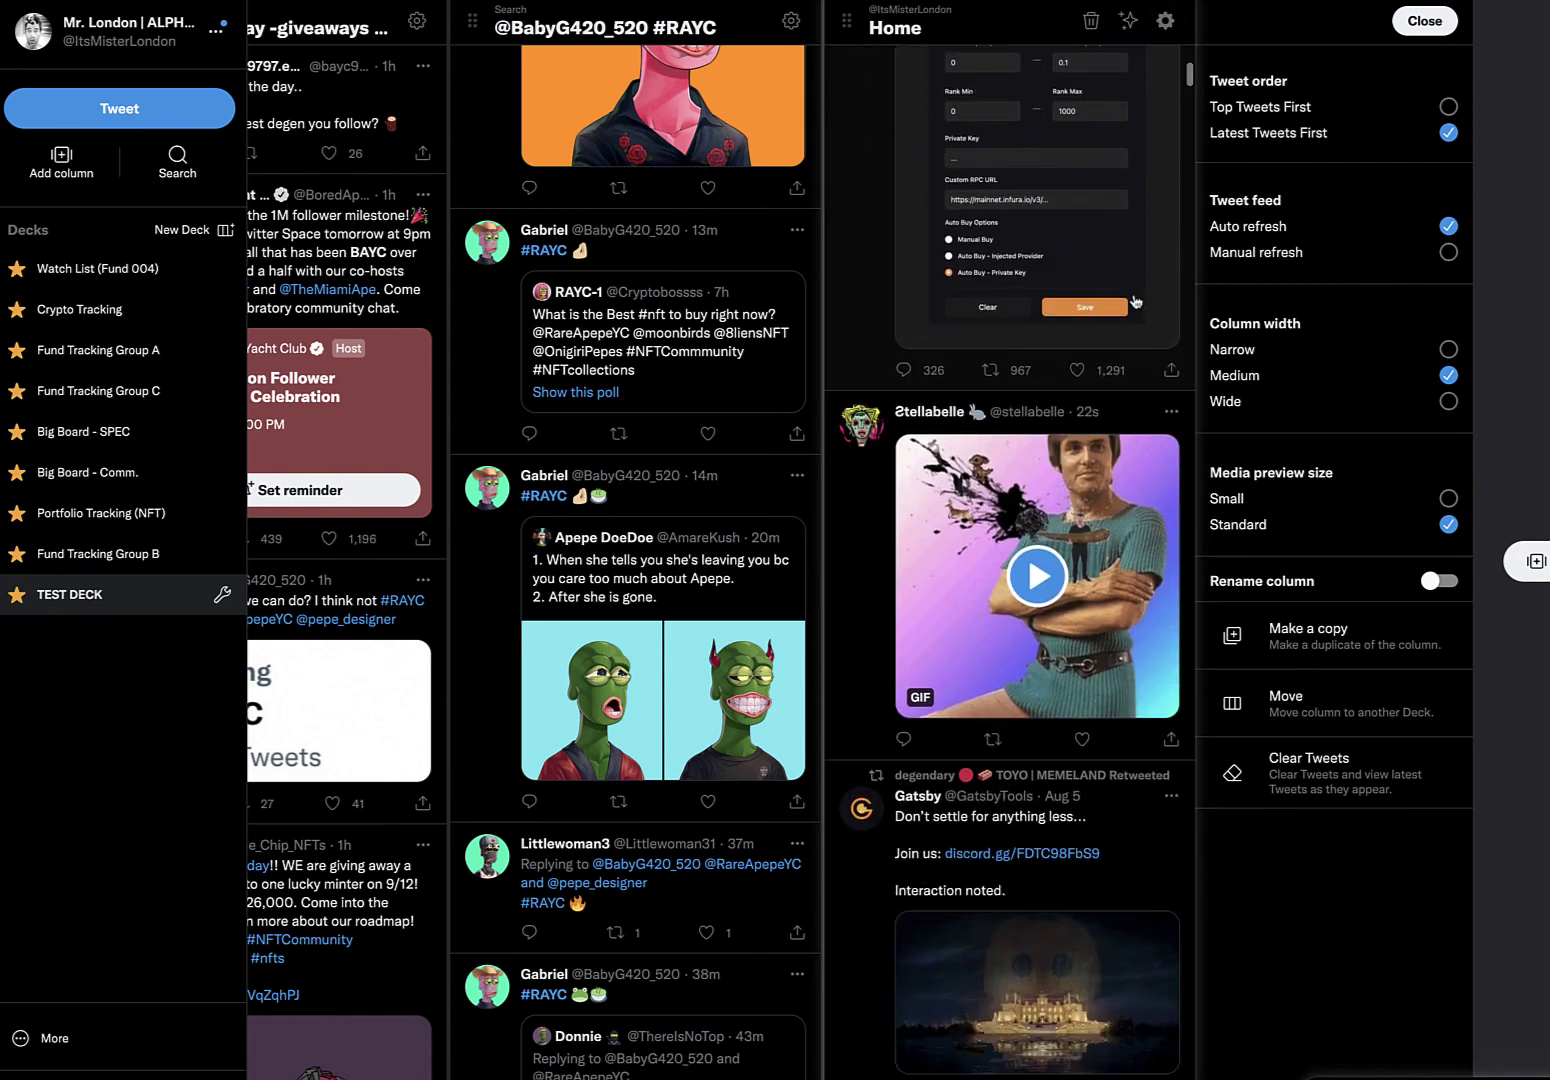
pyautogui.scroll(6, 1136, 302)
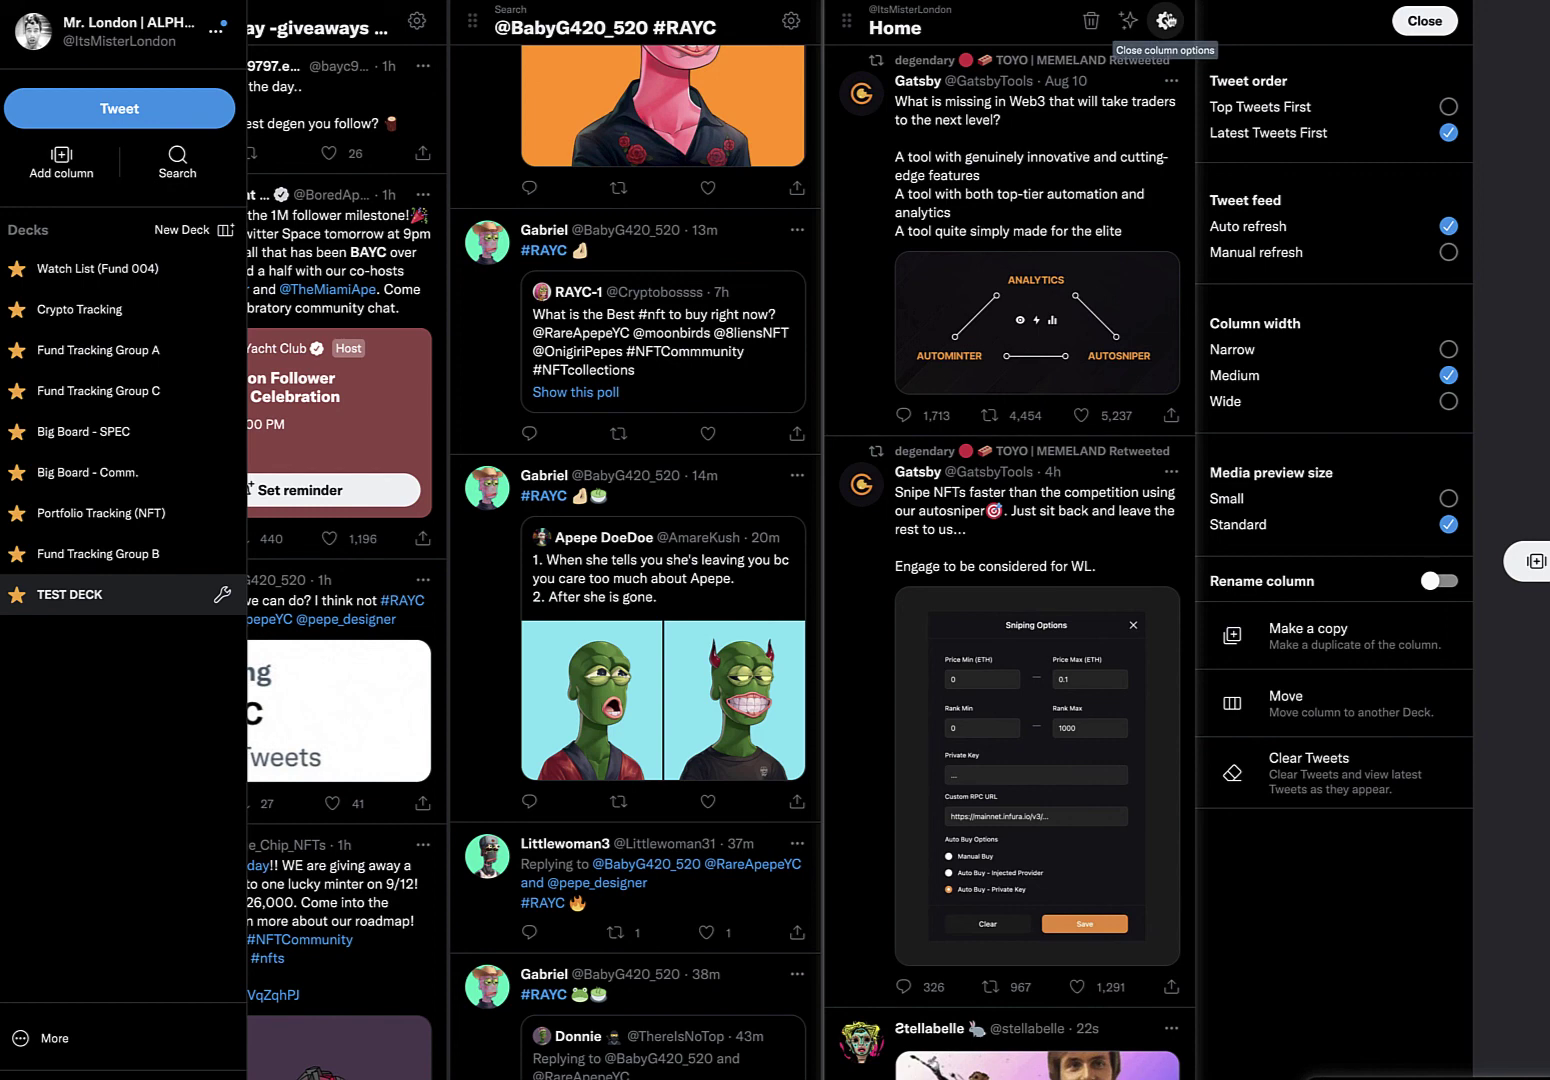
pyautogui.click(1090, 22)
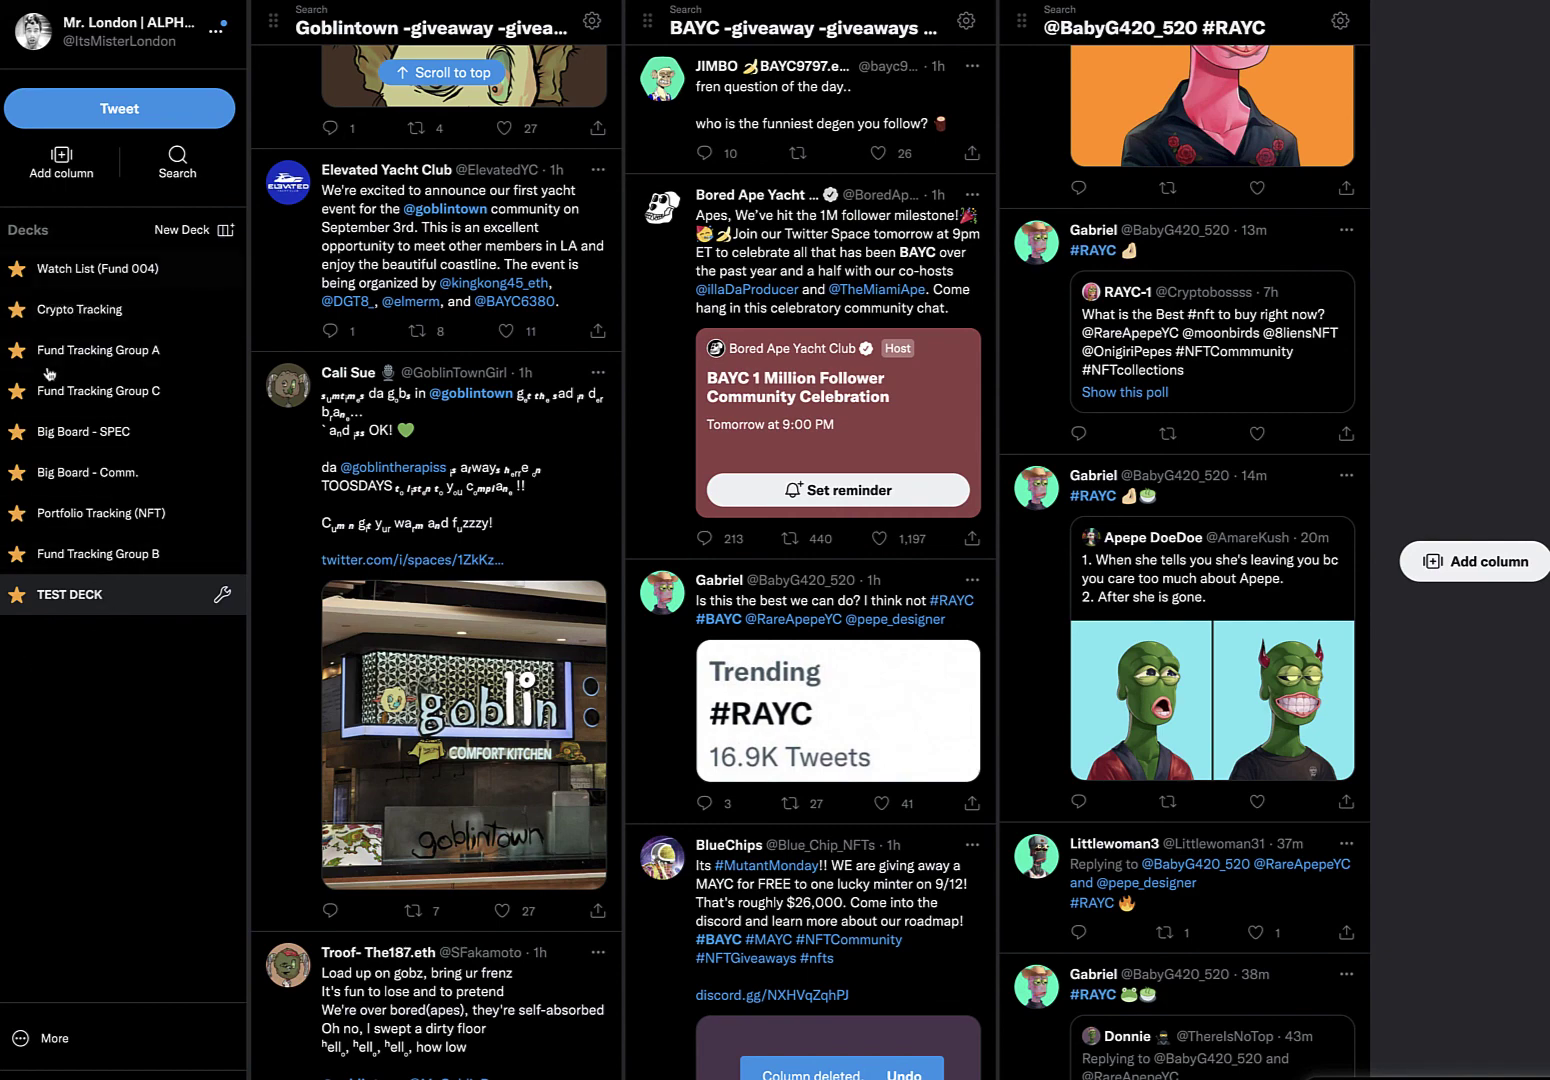
pyautogui.scroll(7, 442, 640)
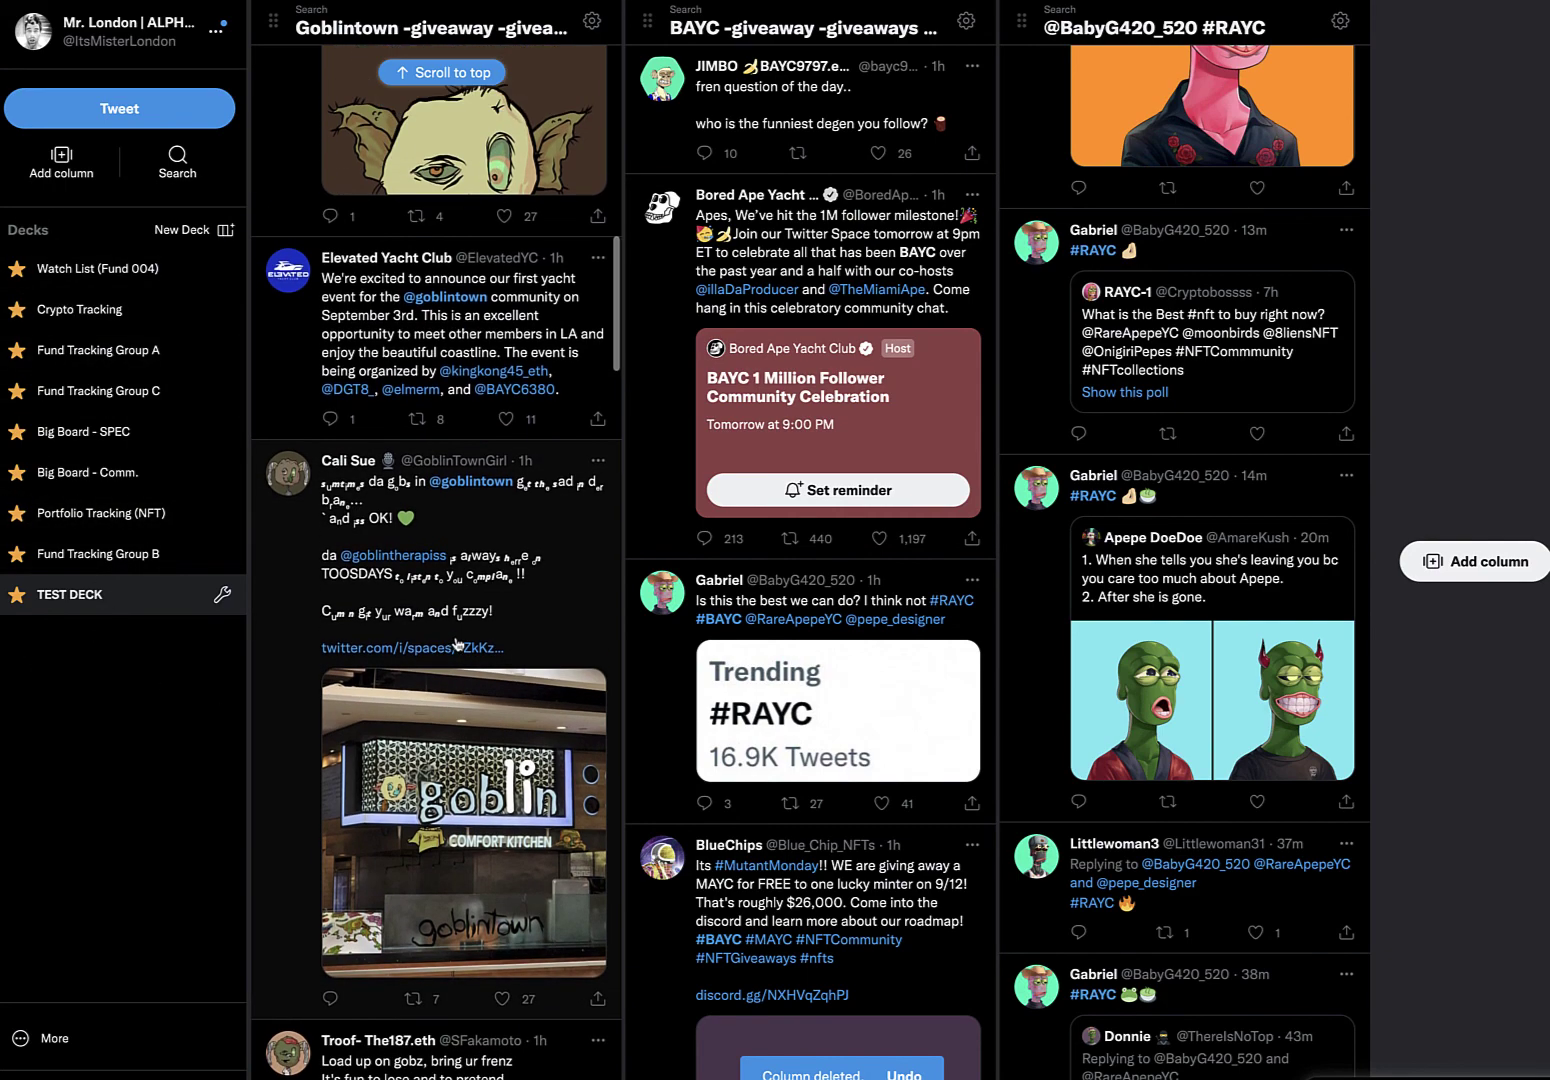
pyautogui.scroll(8, 442, 640)
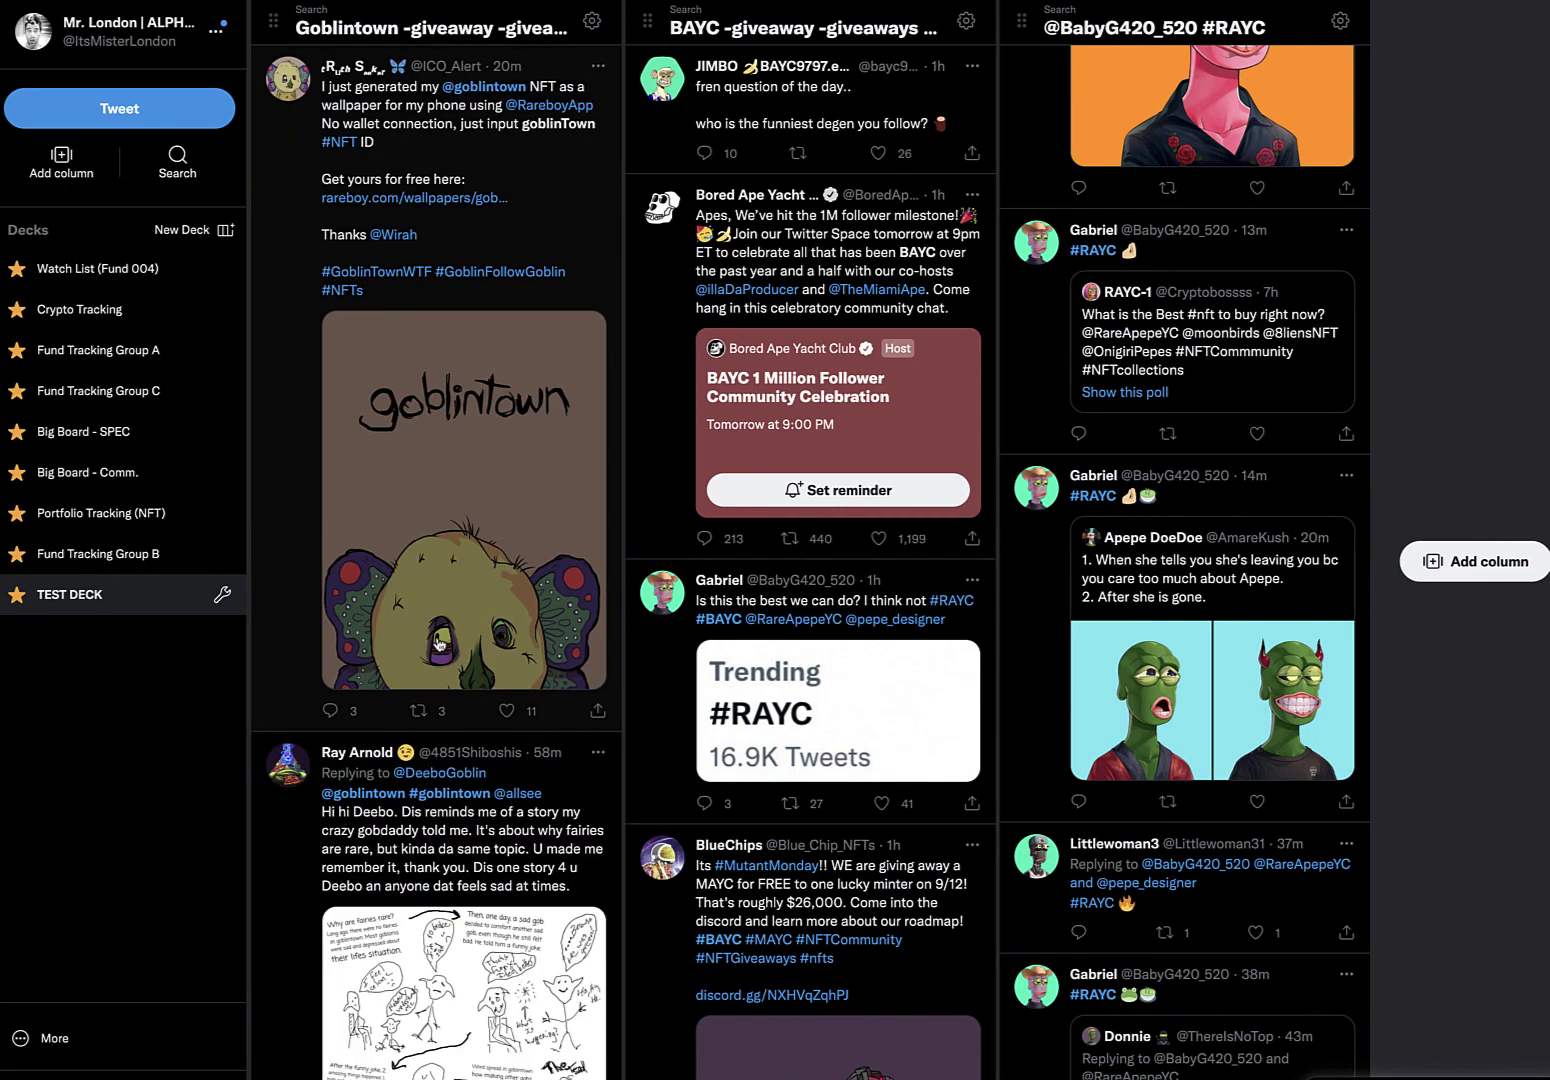
pyautogui.scroll(-1, 566, 115)
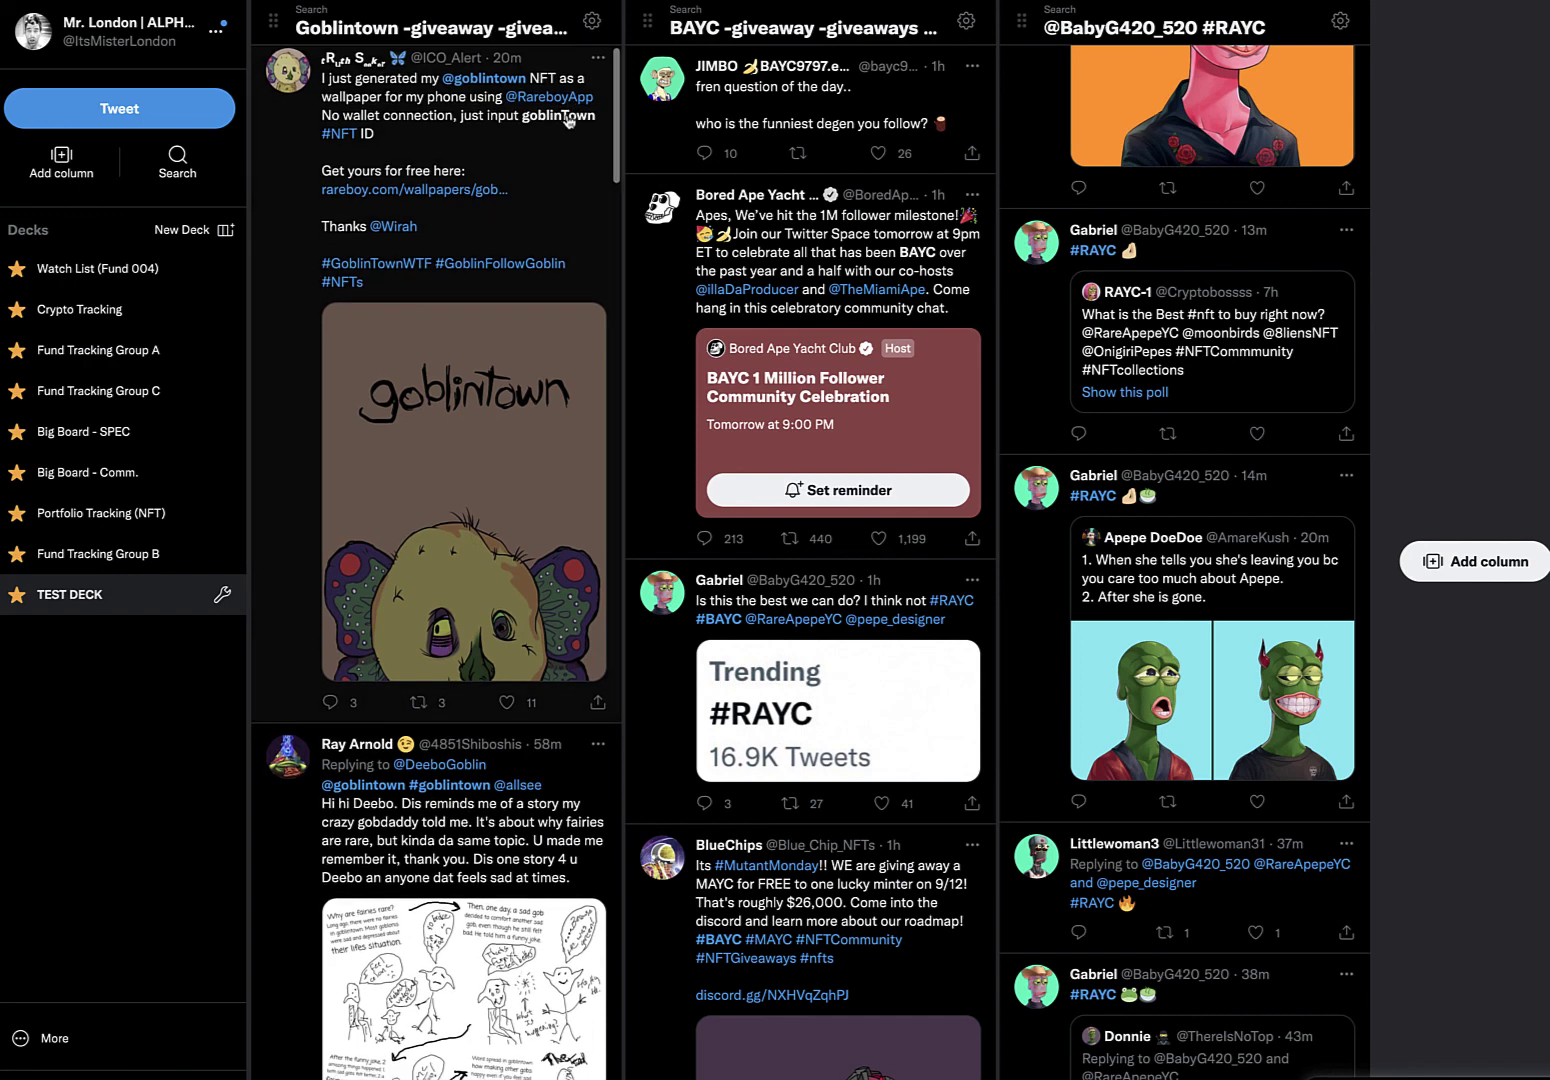
pyautogui.scroll(-1, 566, 120)
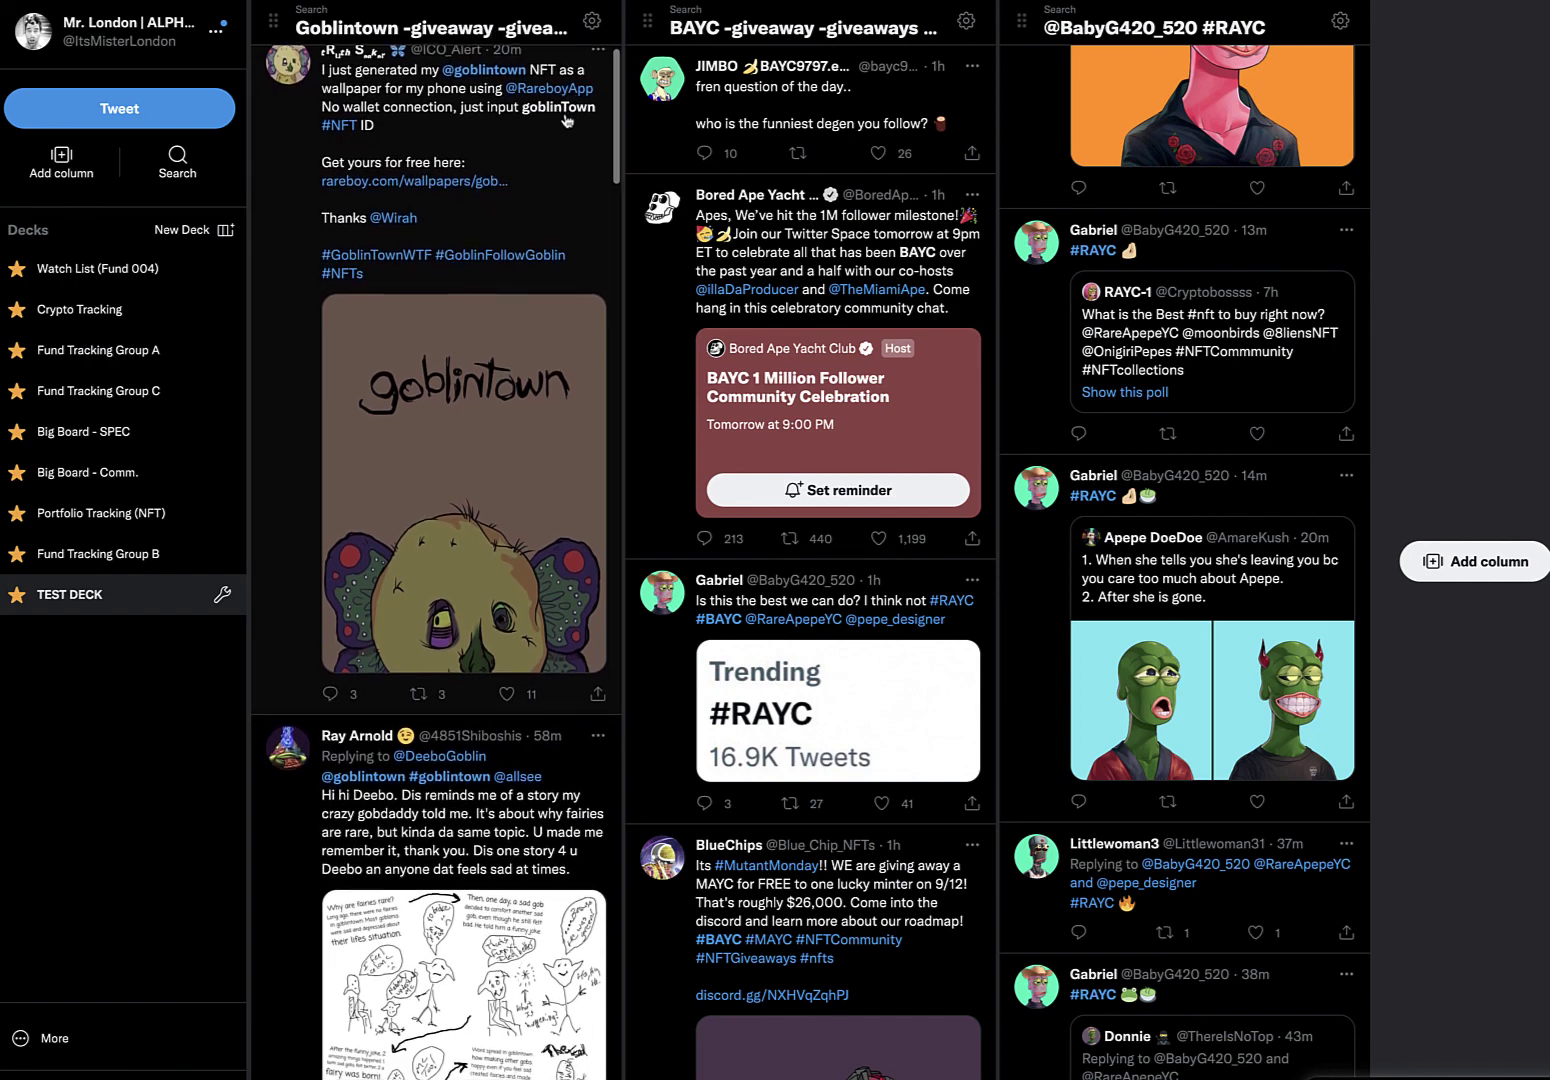